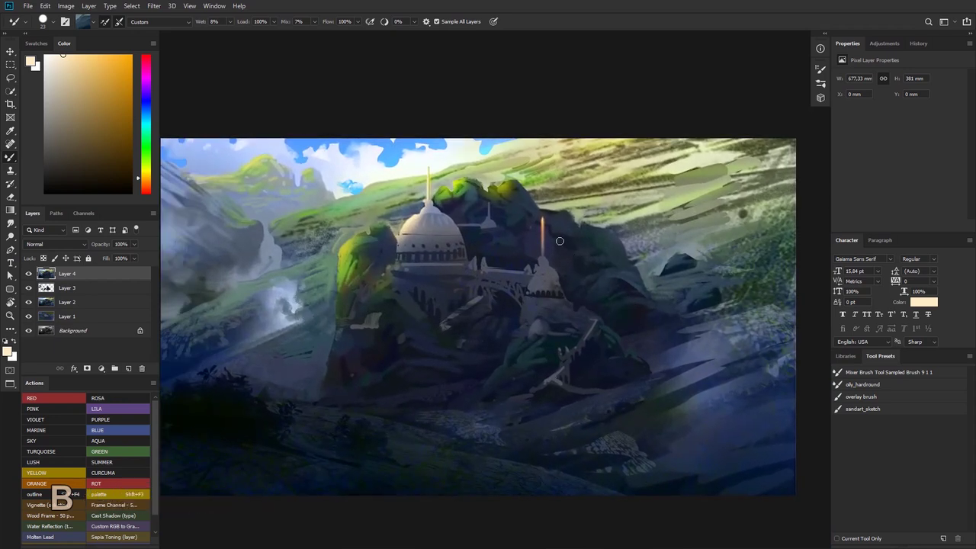
On a new layer, paint a dark blue slope across the lower-right foreground with a 338 px mixer brush loaded from the foreground color
{"action": "left_click_drag", "start_coordinate": [420, 251], "coordinate": [442, 242]}
{"action": "mouse_move", "coordinate": [442, 242]}
{"action": "left_mouse_down"}
{"action": "mouse_move", "coordinate": [420, 246]}
{"action": "mouse_move", "coordinate": [433, 246]}
{"action": "left_mouse_up"}
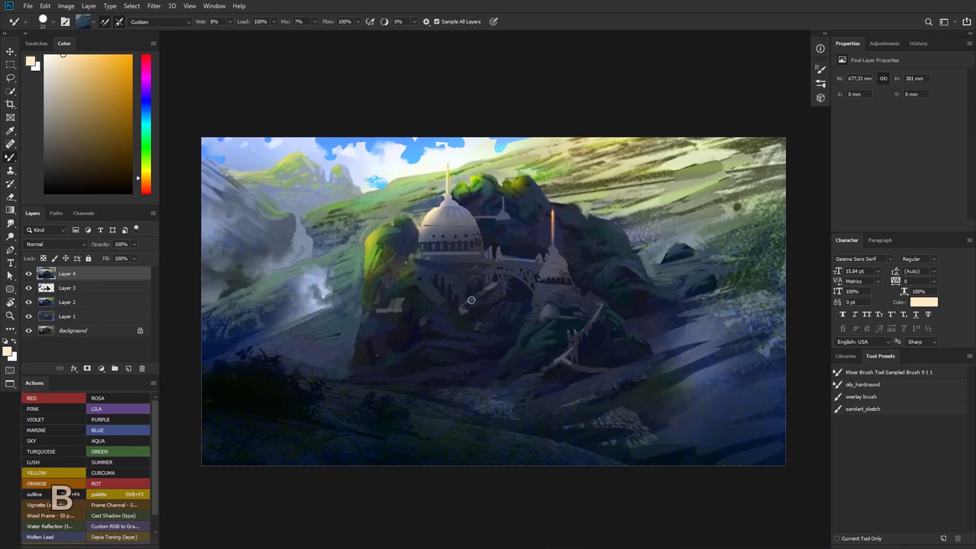
{"action": "key", "text": "ctrl+shift+n"}
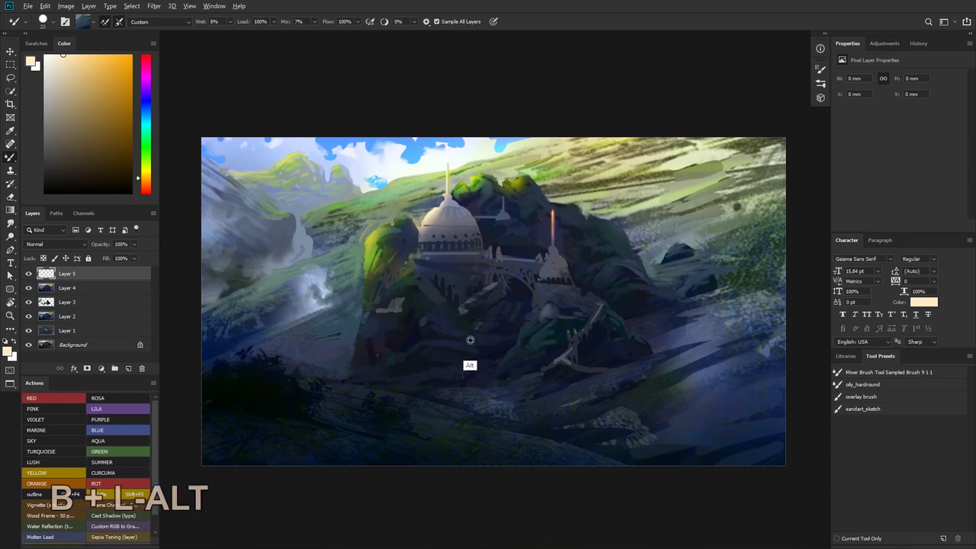
{"action": "left_click", "coordinate": [483, 371], "text": "alt"}
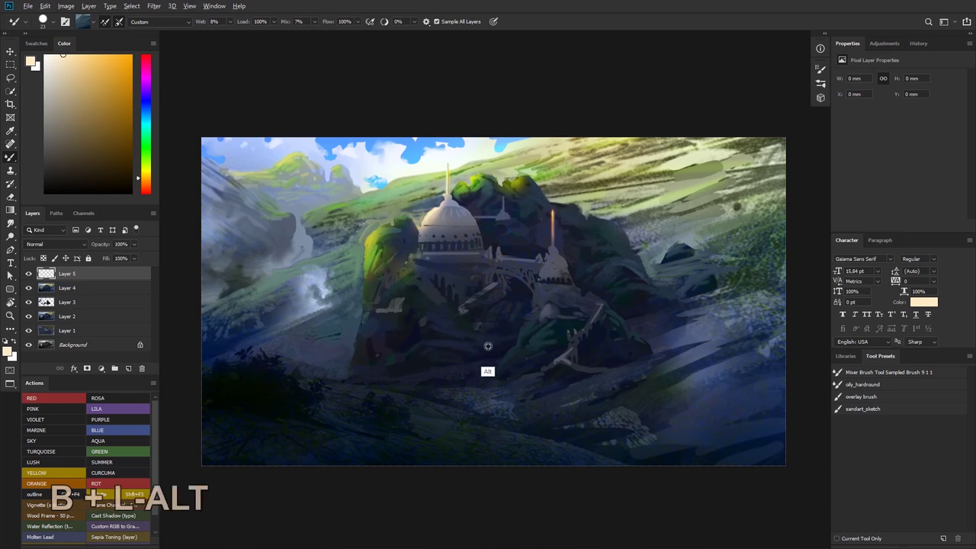
{"action": "right_click", "coordinate": [461, 306]}
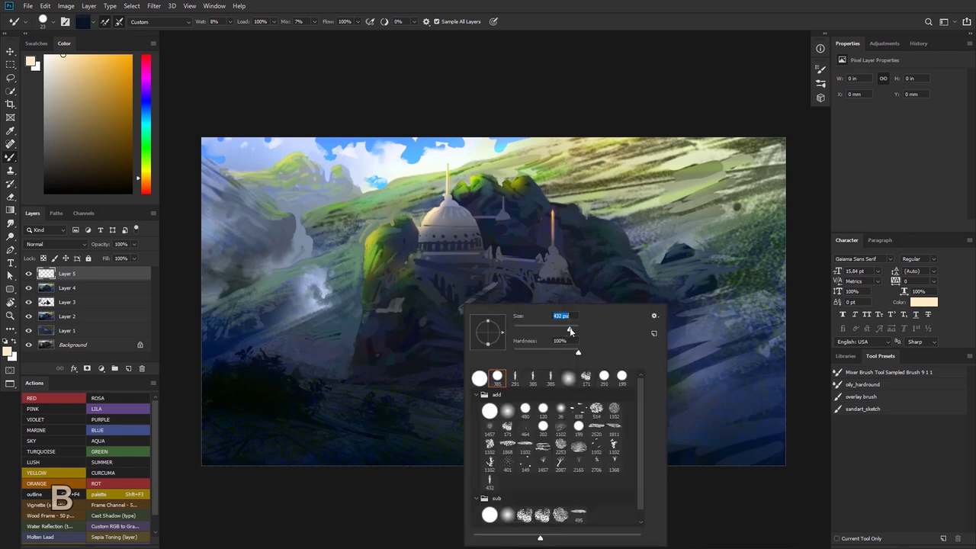
{"action": "left_click_drag", "start_coordinate": [570, 330], "coordinate": [566, 329]}
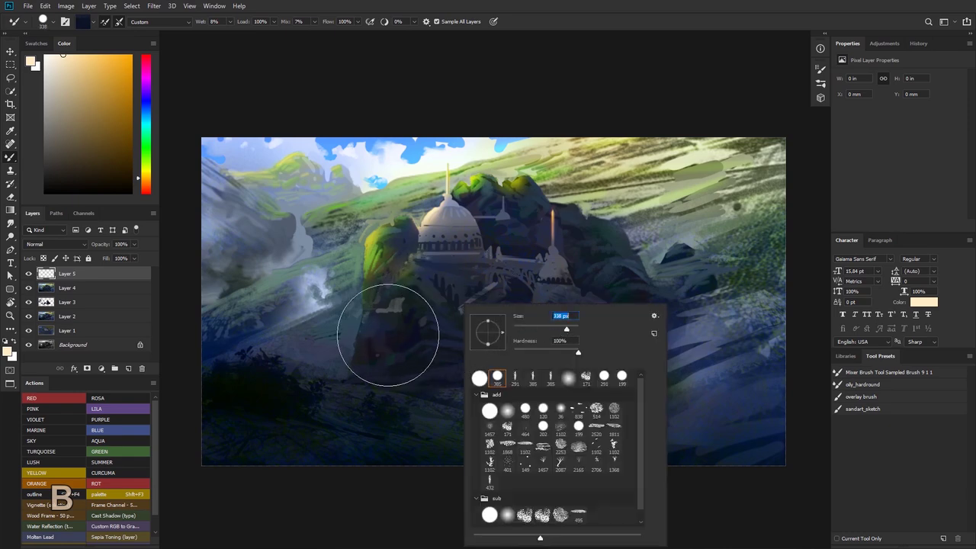
{"action": "mouse_move", "coordinate": [298, 464]}
{"action": "left_mouse_down"}
{"action": "mouse_move", "coordinate": [652, 444]}
{"action": "mouse_move", "coordinate": [841, 420]}
{"action": "left_mouse_up"}
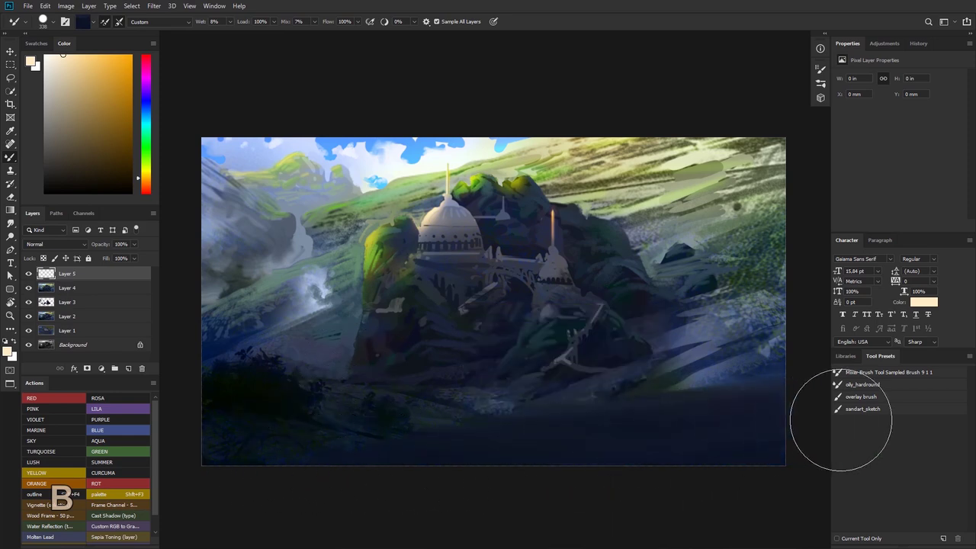
{"action": "left_click_drag", "start_coordinate": [684, 414], "coordinate": [667, 378]}
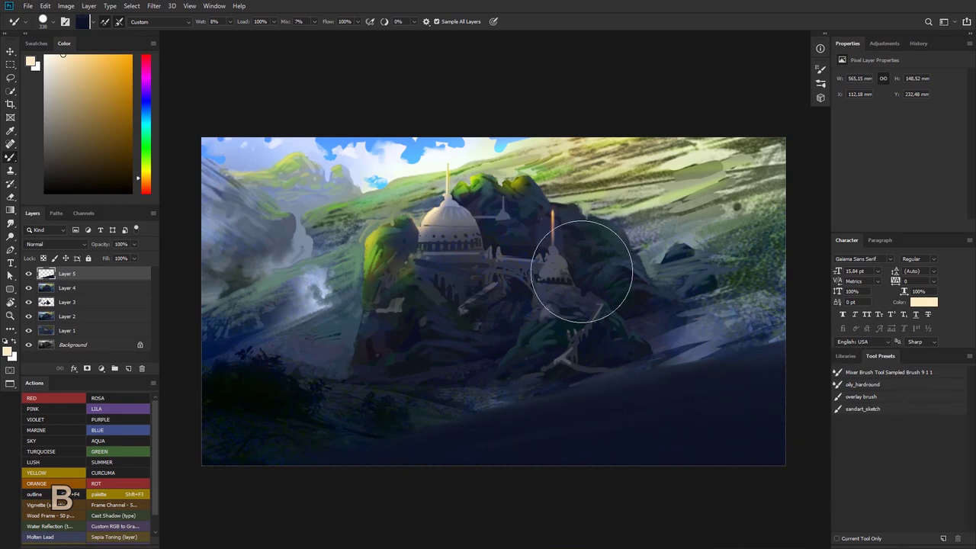
Try broad dark diagonal strokes across the hillside and sky, undoing each one
{"action": "left_click_drag", "start_coordinate": [573, 266], "coordinate": [564, 328]}
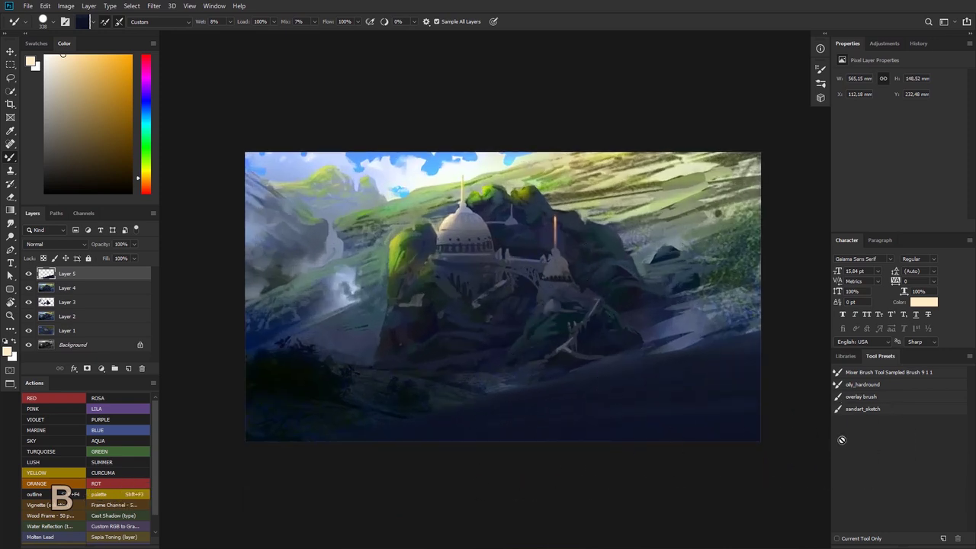
{"action": "left_click_drag", "start_coordinate": [689, 183], "coordinate": [229, 294]}
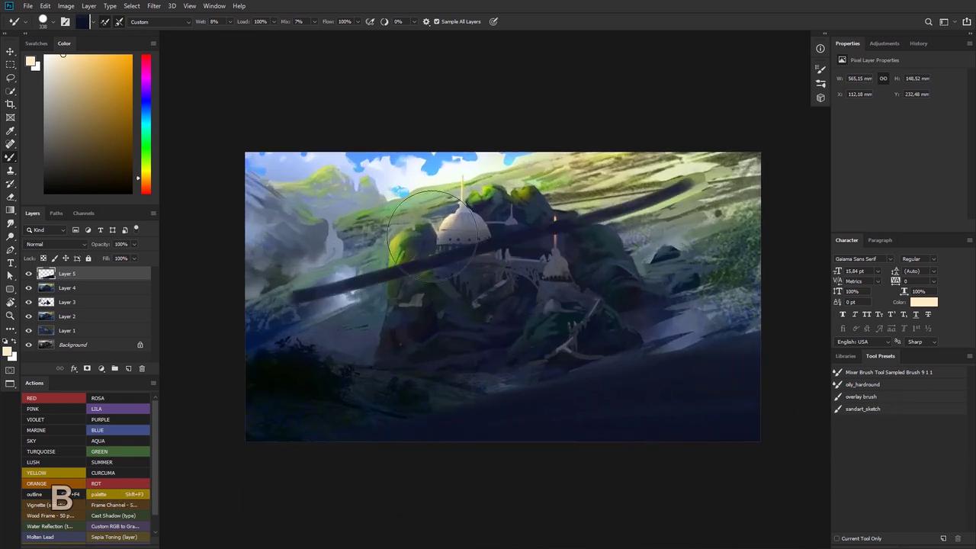
{"action": "key", "text": "ctrl+z"}
{"action": "left_click_drag", "start_coordinate": [561, 164], "coordinate": [317, 239]}
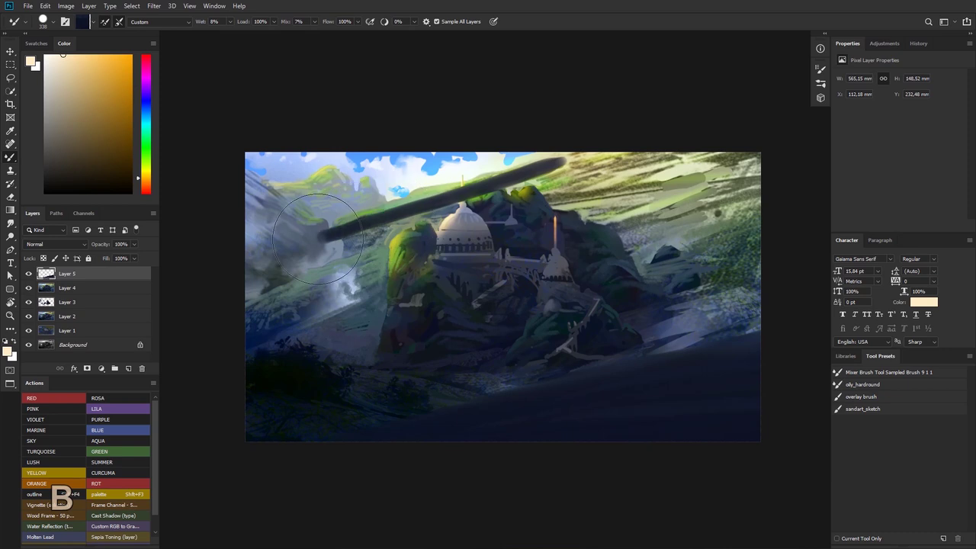
{"action": "key", "text": "ctrl+z"}
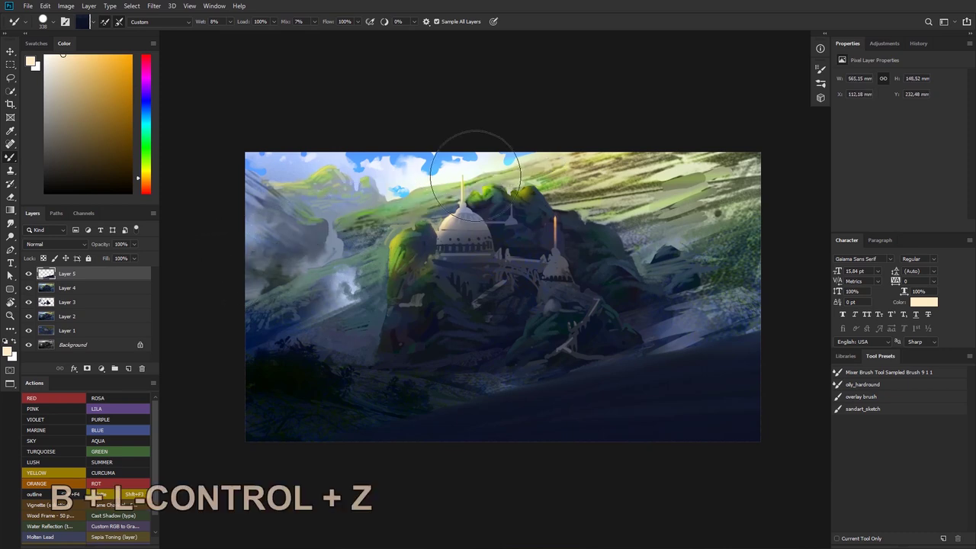
{"action": "mouse_move", "coordinate": [568, 156]}
{"action": "left_mouse_down"}
{"action": "mouse_move", "coordinate": [416, 191]}
{"action": "mouse_move", "coordinate": [284, 237]}
{"action": "left_mouse_up"}
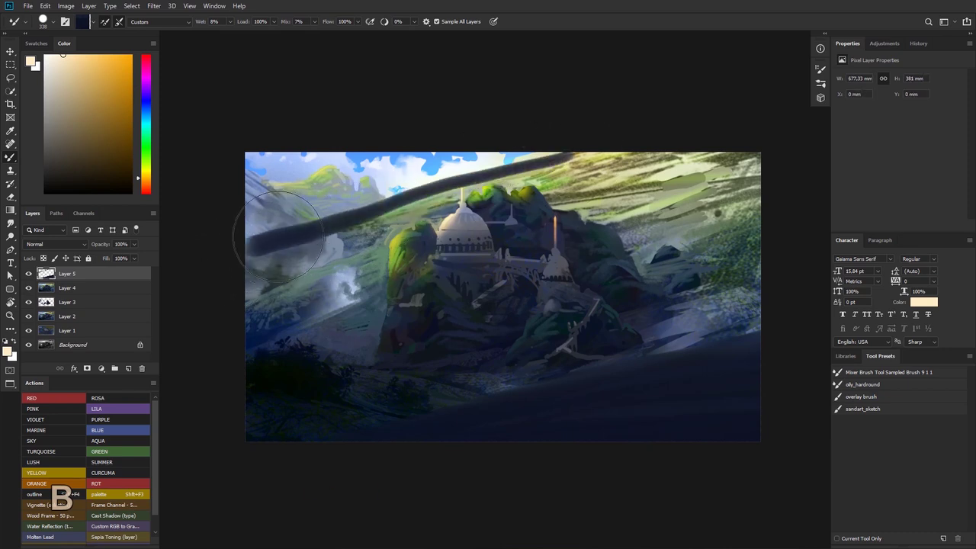
{"action": "key", "text": "ctrl+z"}
Paint a pale path across the valley floor below the rock with a 78 px mixer brush, using color sampled from the smaller tower
{"action": "mouse_move", "coordinate": [497, 211]}
{"action": "left_mouse_down"}
{"action": "mouse_move", "coordinate": [475, 237]}
{"action": "mouse_move", "coordinate": [578, 261]}
{"action": "mouse_move", "coordinate": [528, 264]}
{"action": "left_mouse_up"}
{"action": "right_click", "coordinate": [503, 342]}
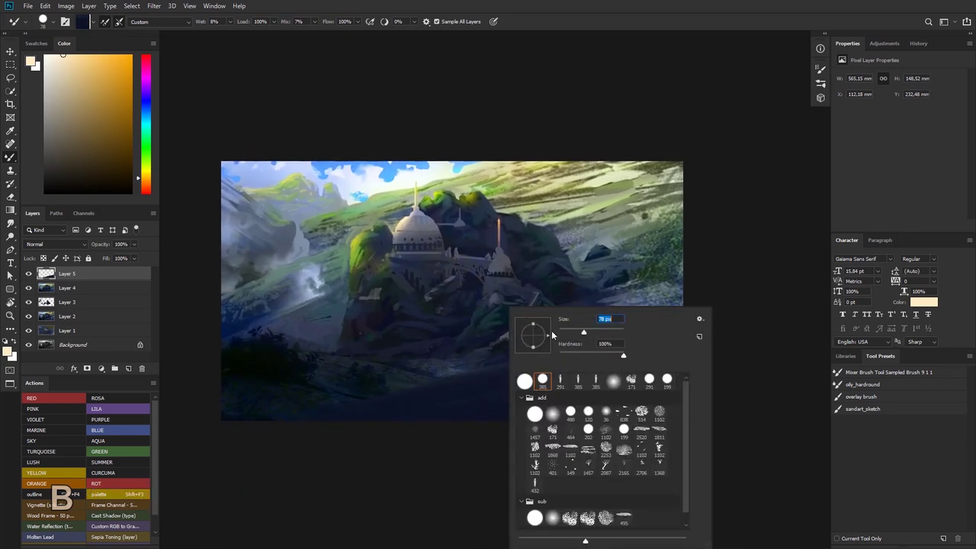
{"action": "left_click", "coordinate": [450, 376]}
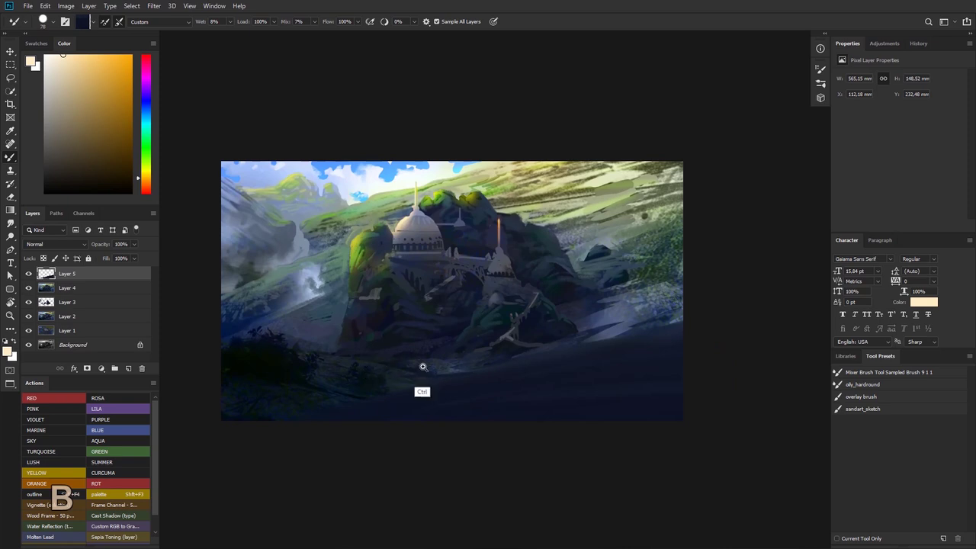
{"action": "left_click_drag", "start_coordinate": [422, 392], "coordinate": [436, 364]}
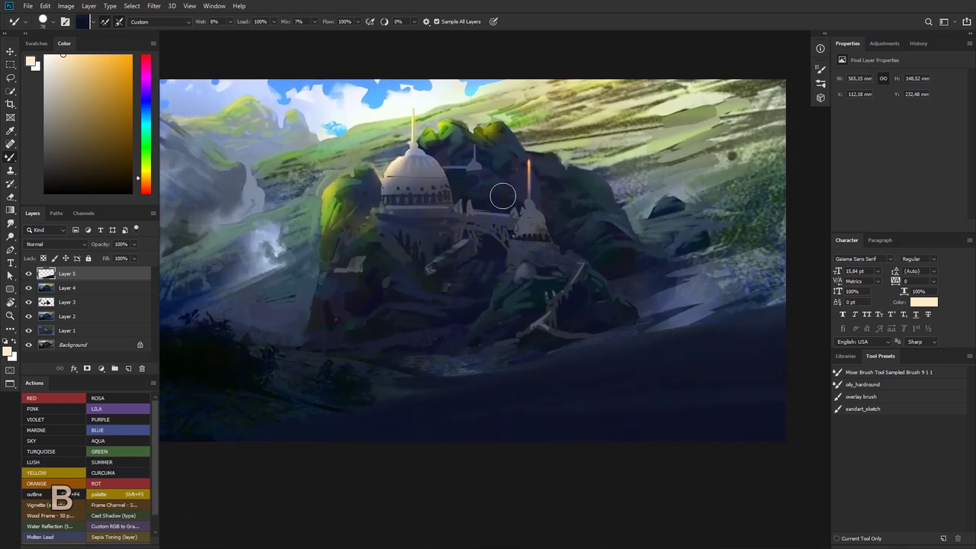
{"action": "left_click", "coordinate": [527, 215], "text": "alt"}
{"action": "mouse_move", "coordinate": [461, 387]}
{"action": "left_mouse_down"}
{"action": "mouse_move", "coordinate": [430, 389]}
{"action": "mouse_move", "coordinate": [392, 375]}
{"action": "mouse_move", "coordinate": [491, 381]}
{"action": "mouse_move", "coordinate": [397, 392]}
{"action": "left_mouse_up"}
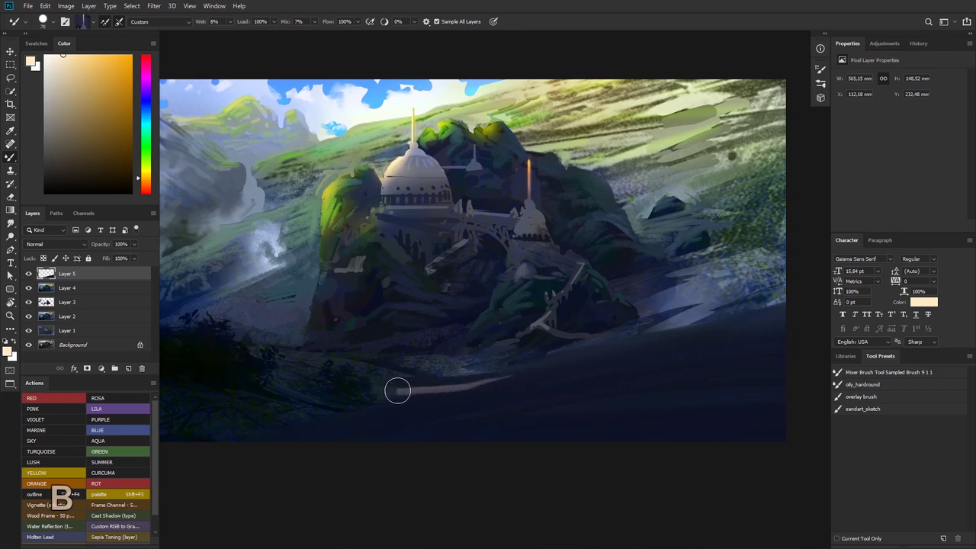
{"action": "key", "text": "ctrl+z"}
{"action": "mouse_move", "coordinate": [492, 381]}
{"action": "left_mouse_down"}
{"action": "mouse_move", "coordinate": [410, 388]}
{"action": "mouse_move", "coordinate": [369, 373]}
{"action": "mouse_move", "coordinate": [448, 375]}
{"action": "left_mouse_up"}
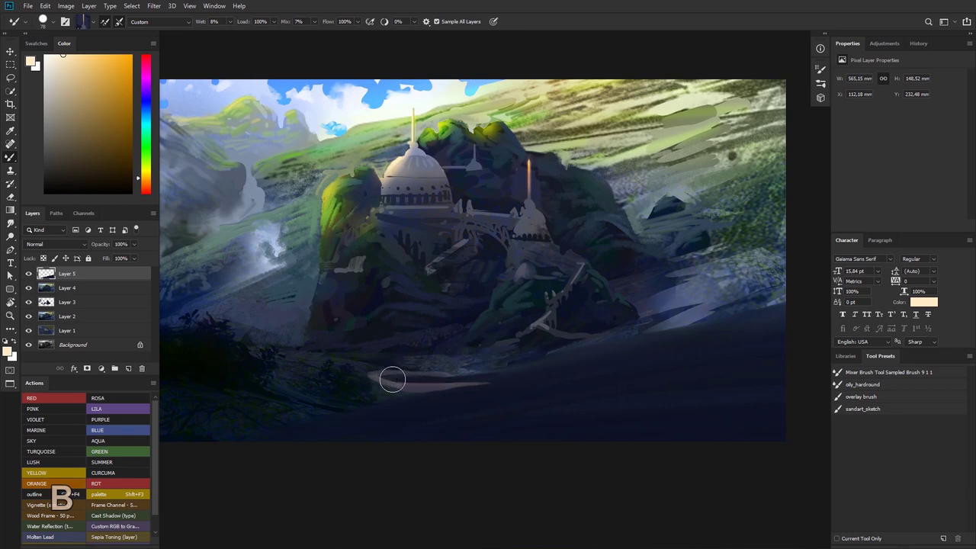
{"action": "mouse_move", "coordinate": [360, 373]}
{"action": "left_mouse_down"}
{"action": "mouse_move", "coordinate": [340, 366]}
{"action": "mouse_move", "coordinate": [396, 388]}
{"action": "mouse_move", "coordinate": [329, 371]}
{"action": "mouse_move", "coordinate": [307, 341]}
{"action": "mouse_move", "coordinate": [414, 387]}
{"action": "mouse_move", "coordinate": [268, 342]}
{"action": "mouse_move", "coordinate": [309, 342]}
{"action": "left_mouse_up"}
{"action": "left_click", "coordinate": [374, 379], "text": "alt"}
{"action": "left_click", "coordinate": [422, 388], "text": "alt"}
{"action": "mouse_move", "coordinate": [499, 234]}
{"action": "left_mouse_down"}
{"action": "mouse_move", "coordinate": [519, 236]}
{"action": "mouse_move", "coordinate": [501, 235]}
{"action": "left_mouse_up"}
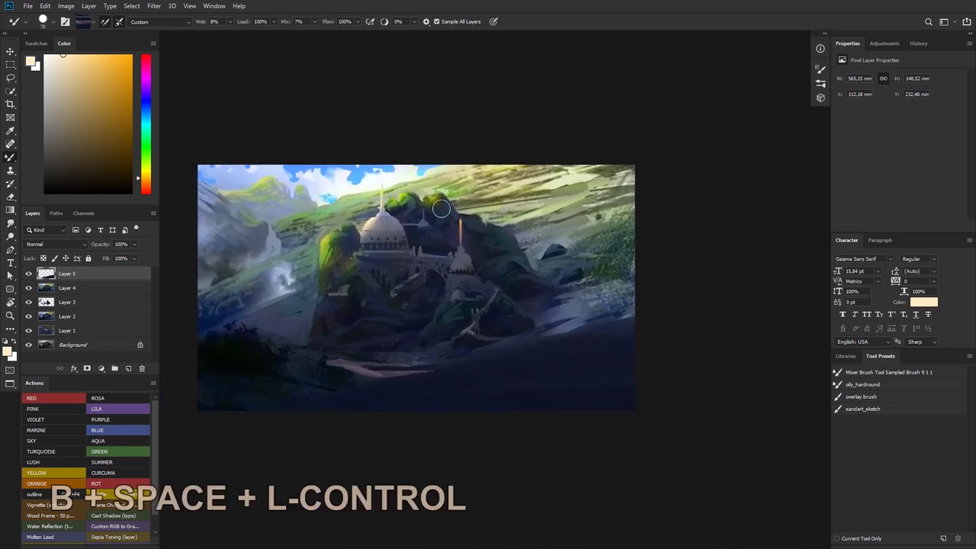
{"action": "left_click_drag", "start_coordinate": [421, 212], "coordinate": [469, 213]}
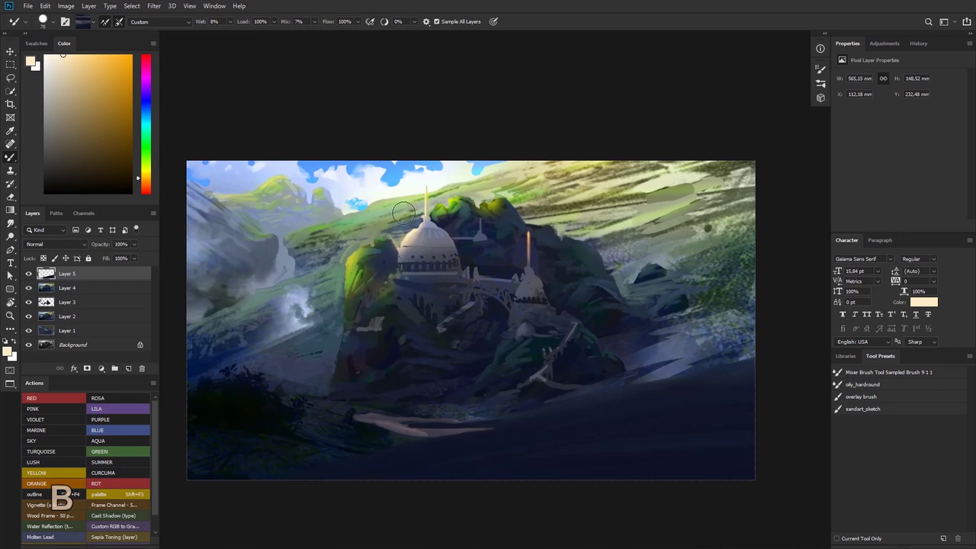
{"action": "left_click_drag", "start_coordinate": [406, 238], "coordinate": [410, 305]}
{"action": "key", "text": "c"}
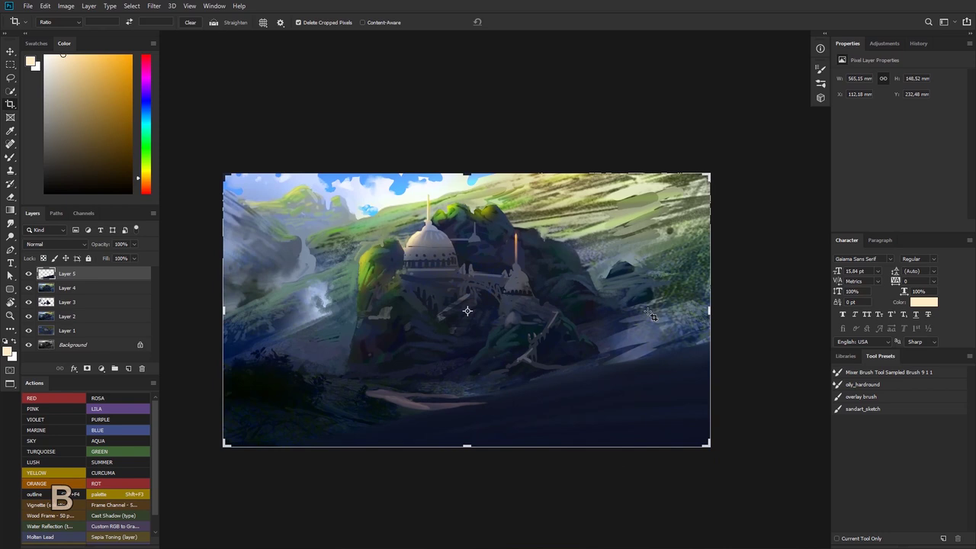
{"action": "left_click_drag", "start_coordinate": [708, 309], "coordinate": [739, 308]}
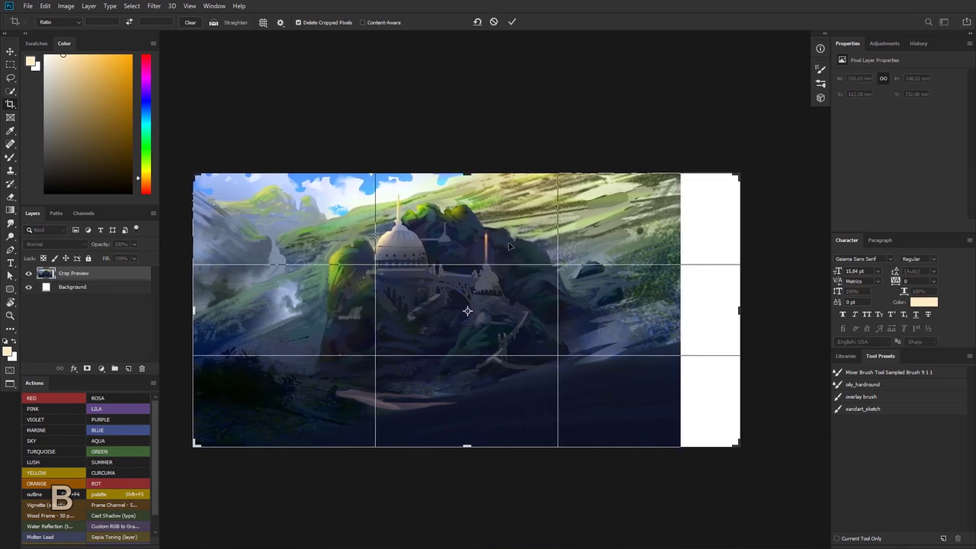
{"action": "double_click", "coordinate": [685, 297]}
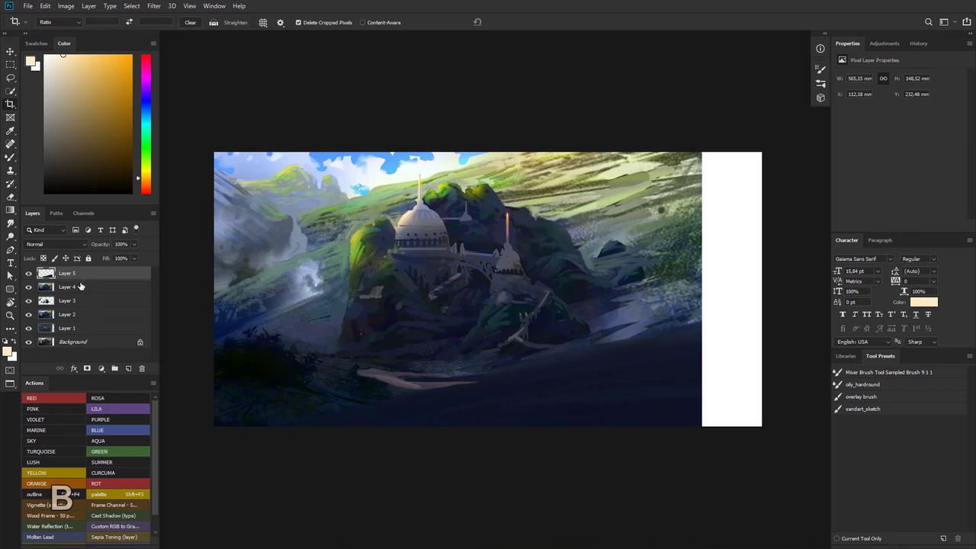
{"action": "left_click", "coordinate": [84, 287]}
{"action": "key", "text": "m"}
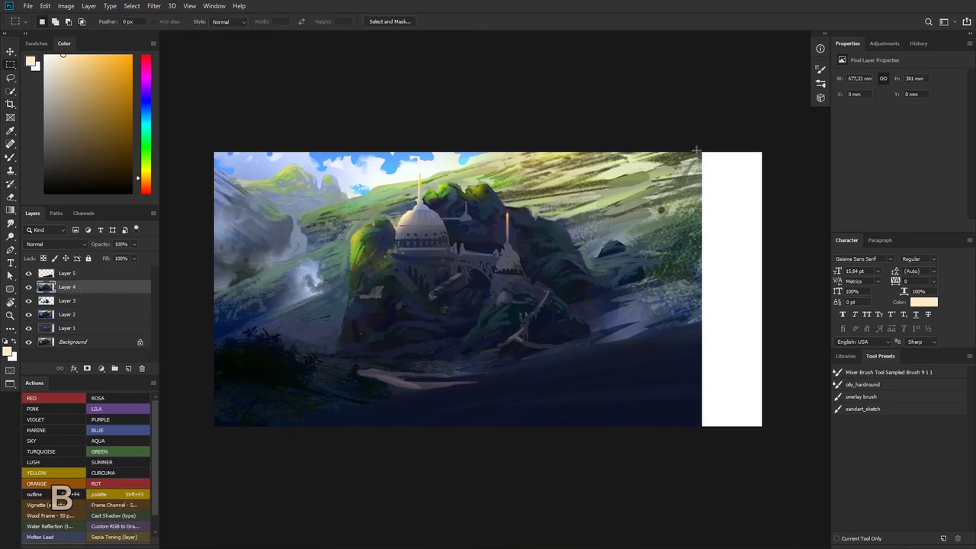
{"action": "left_click_drag", "start_coordinate": [702, 152], "coordinate": [648, 433]}
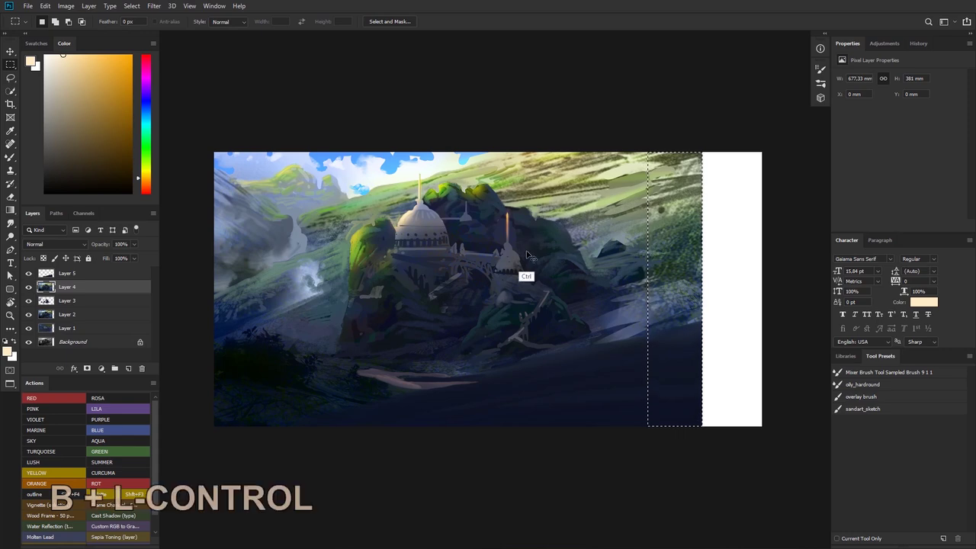
{"action": "key", "text": "ctrl+z"}
Extend the canvas about 77 mm beyond the painting's right edge with the Crop tool
{"action": "key", "text": "c"}
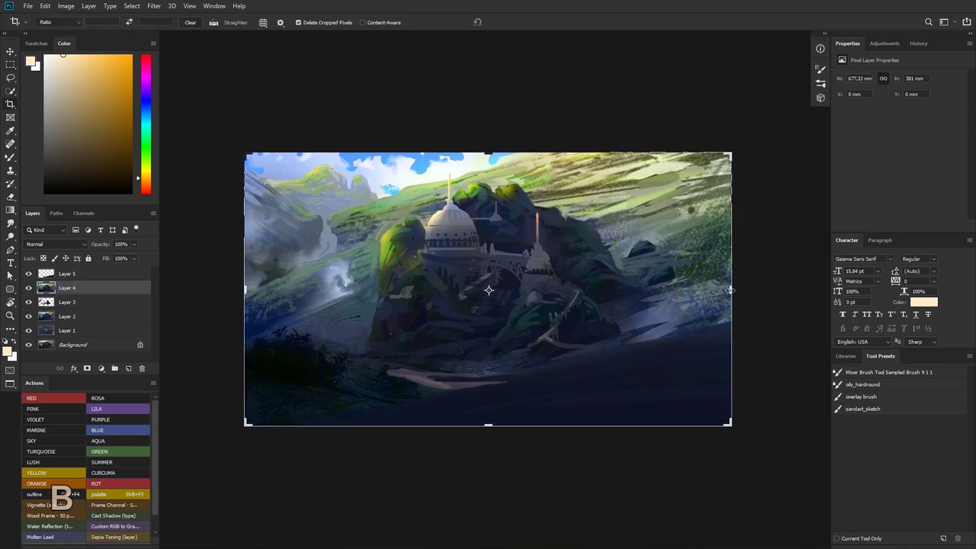
{"action": "left_click_drag", "start_coordinate": [730, 290], "coordinate": [755, 288]}
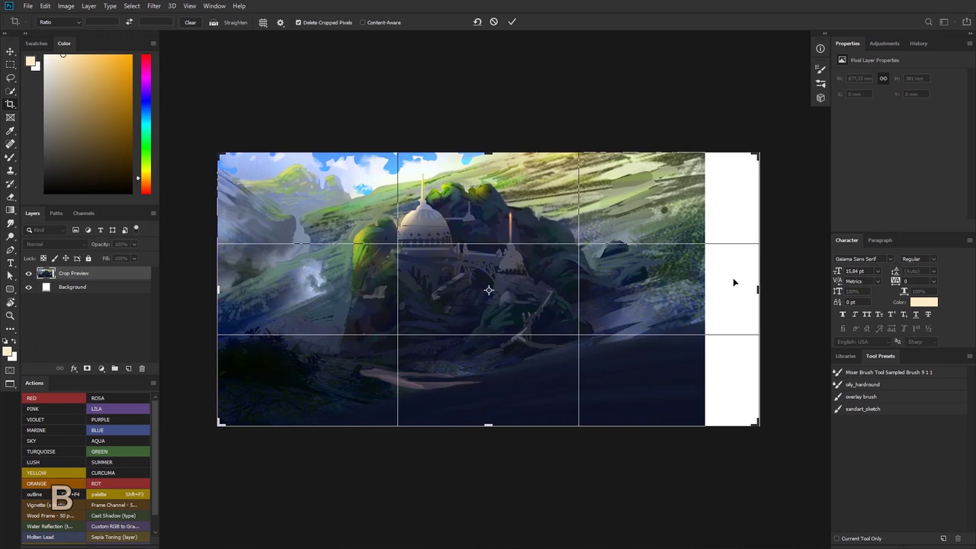
{"action": "key", "text": "Return"}
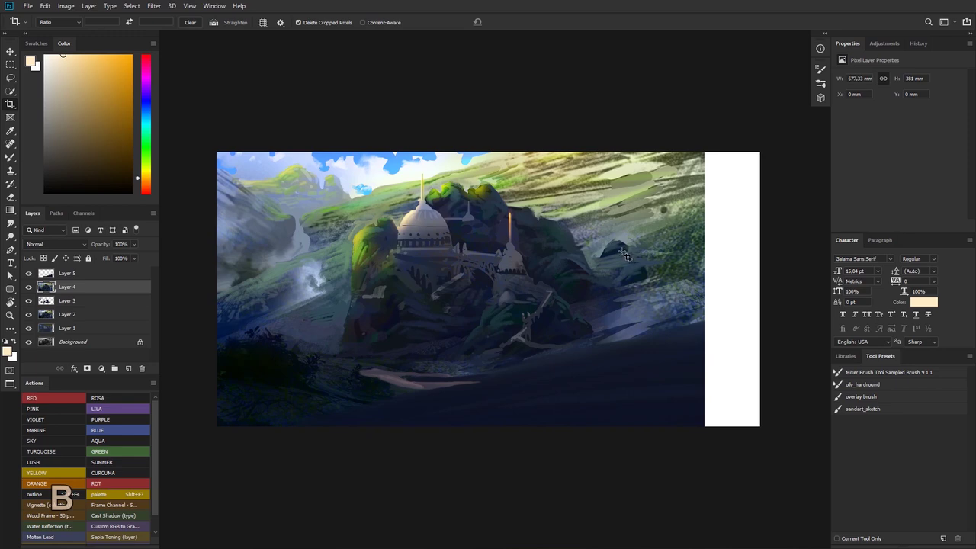
Copy a full-height strip about 59 mm wide from the painting's right edge on Layer 4 to a new layer
{"action": "key", "text": "m"}
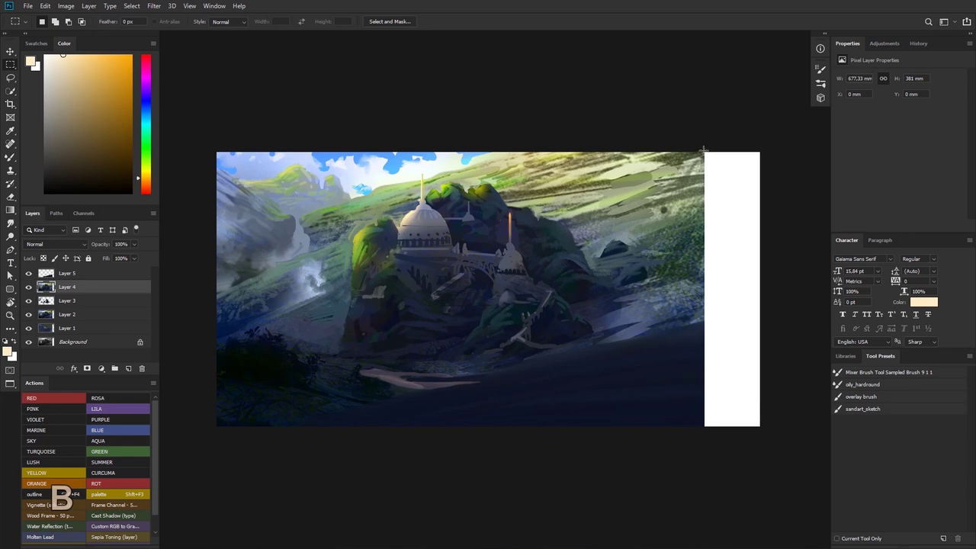
{"action": "left_click", "coordinate": [53, 276]}
{"action": "left_click", "coordinate": [74, 286]}
{"action": "left_click_drag", "start_coordinate": [703, 150], "coordinate": [662, 427]}
{"action": "key", "text": "ctrl+j"}
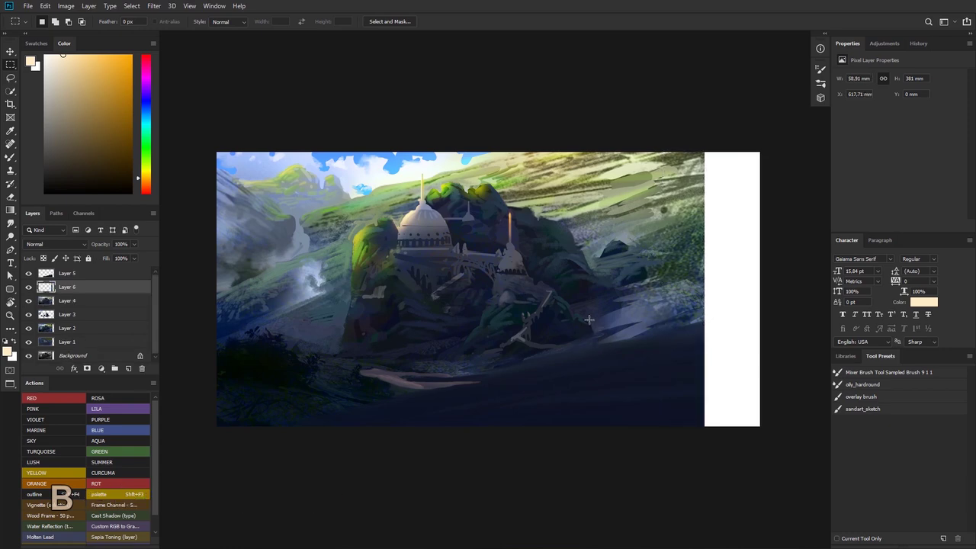
{"action": "key", "text": "ctrl+t"}
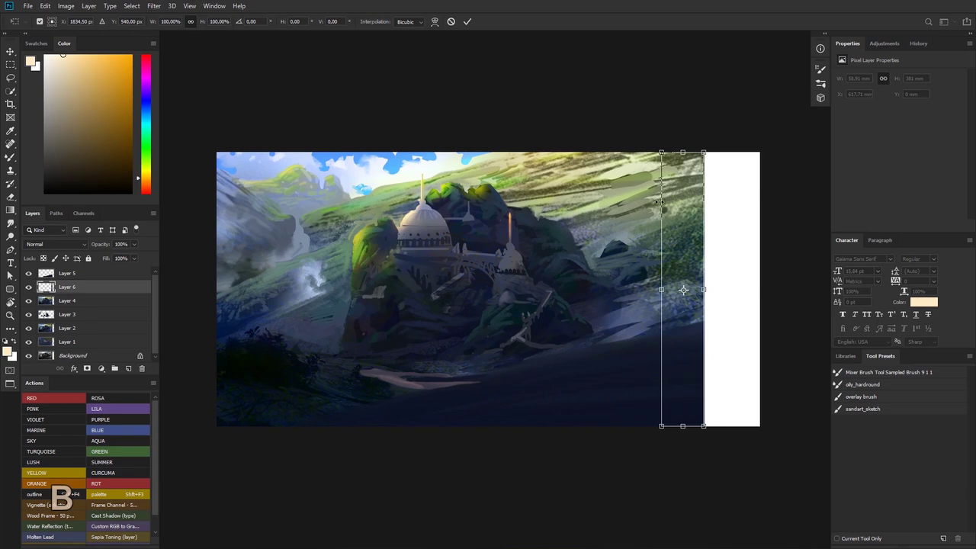
{"action": "left_click_drag", "start_coordinate": [703, 289], "coordinate": [725, 274]}
{"action": "key", "text": "Escape"}
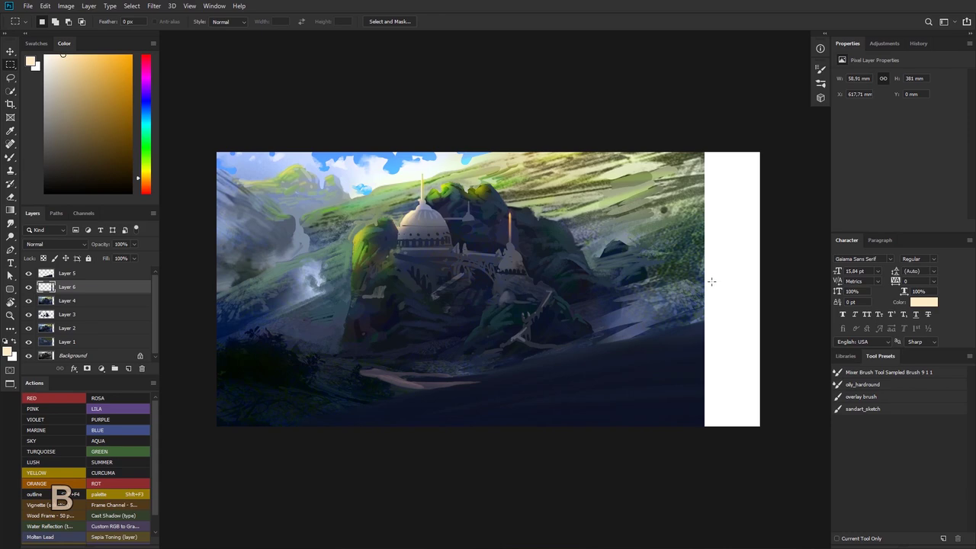
Transform the copied strip to fill the blank canvas area, stretching it to about 130% width and 109% height
{"action": "key", "text": "ctrl+t"}
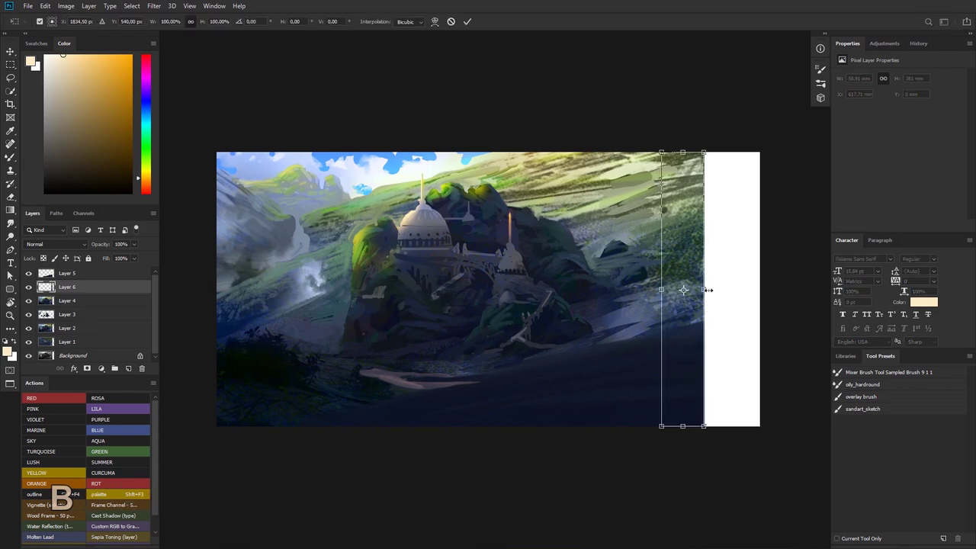
{"action": "left_click_drag", "start_coordinate": [703, 289], "coordinate": [758, 288]}
{"action": "left_click_drag", "start_coordinate": [661, 289], "coordinate": [704, 288]}
{"action": "left_click_drag", "start_coordinate": [732, 153], "coordinate": [733, 127]}
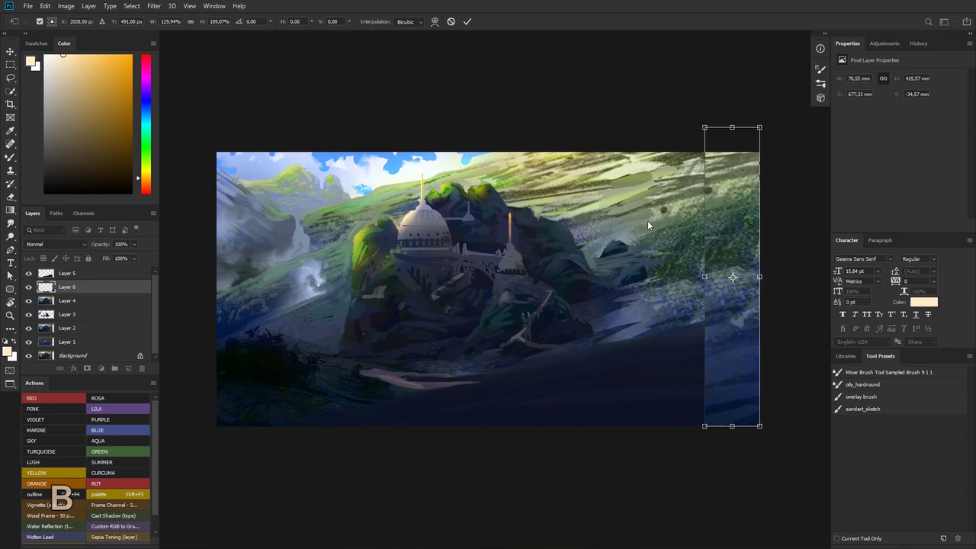
{"action": "key", "text": "Return"}
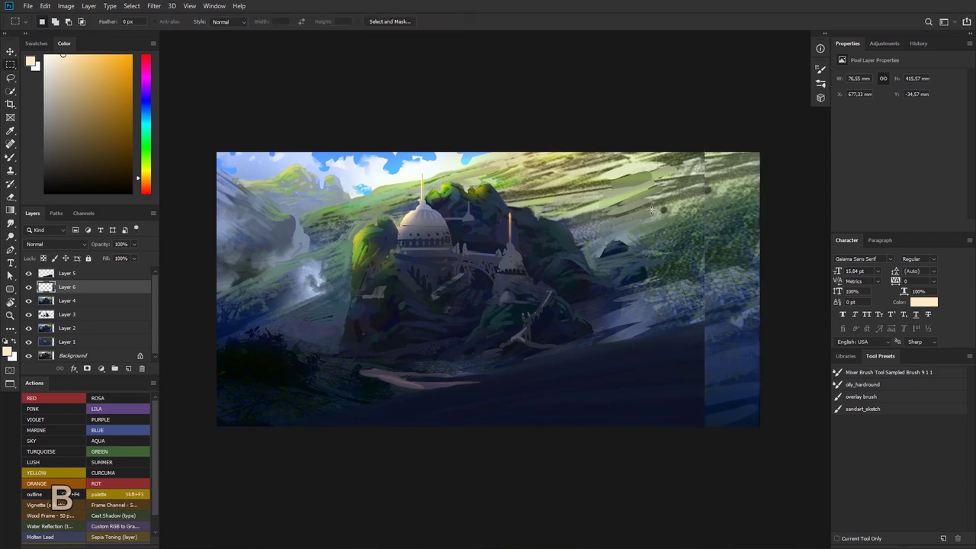
{"action": "left_click_drag", "start_coordinate": [651, 209], "coordinate": [662, 211]}
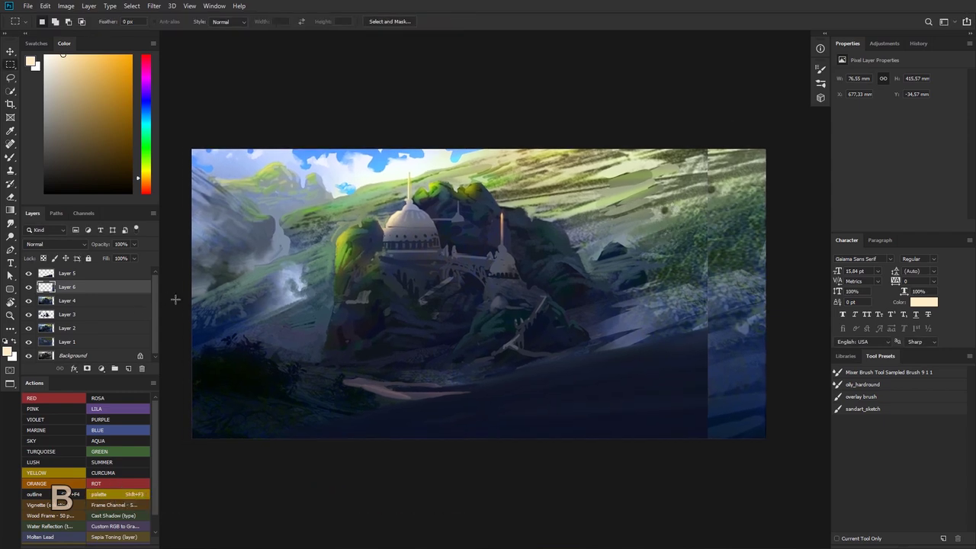
Merge the stretched strip into Layer 4 and brush over the lower hillside seam with the Mixer Brush, using colors sampled beside it
{"action": "key", "text": "ctrl+e"}
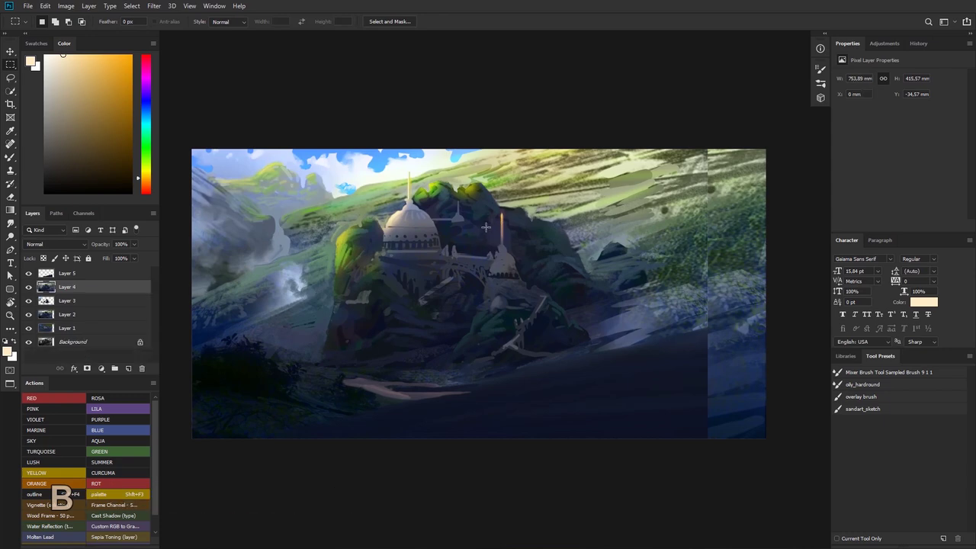
{"action": "key", "text": "b"}
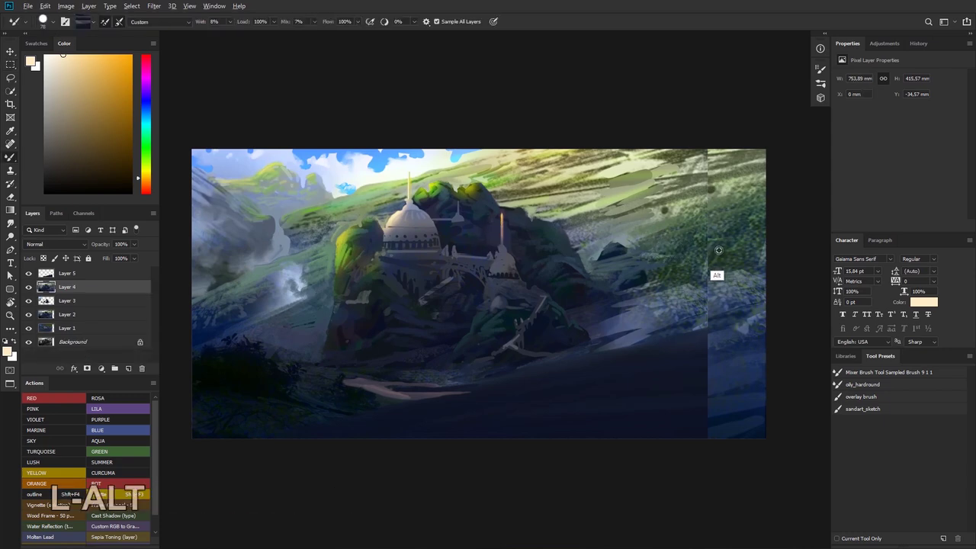
{"action": "left_click", "coordinate": [684, 269], "text": "alt"}
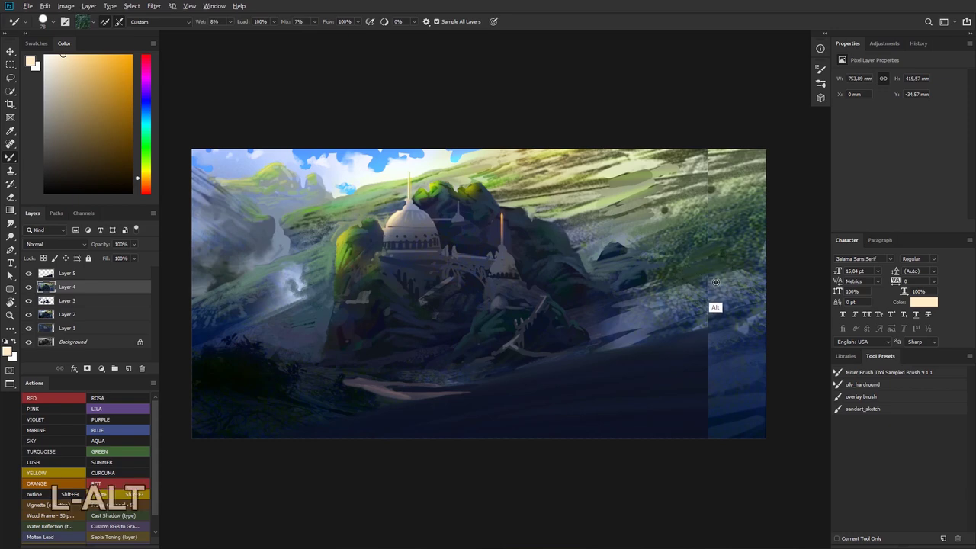
{"action": "left_click", "coordinate": [714, 305], "text": "alt"}
{"action": "left_click", "coordinate": [713, 323], "text": "alt"}
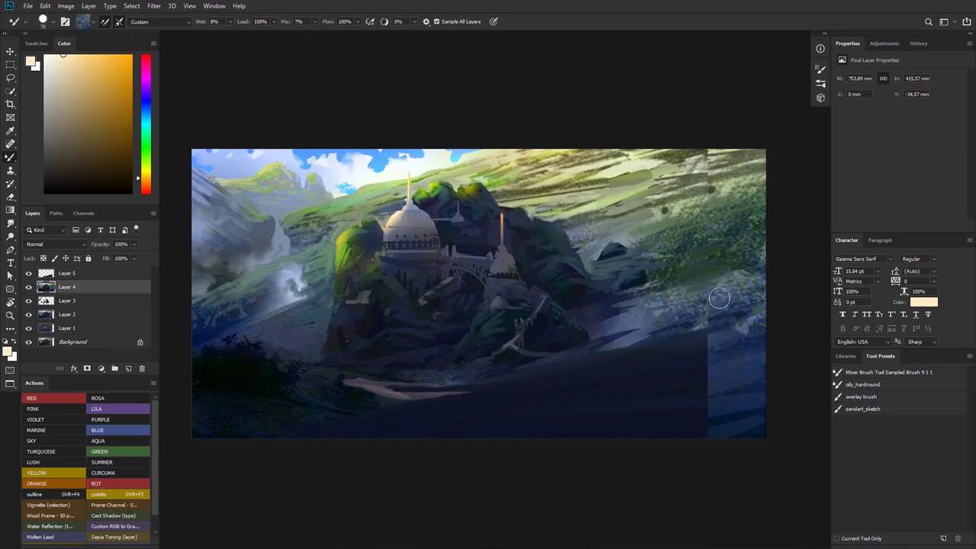
{"action": "mouse_move", "coordinate": [720, 304]}
{"action": "left_mouse_down"}
{"action": "mouse_move", "coordinate": [681, 305]}
{"action": "mouse_move", "coordinate": [728, 307]}
{"action": "mouse_move", "coordinate": [679, 316]}
{"action": "mouse_move", "coordinate": [707, 325]}
{"action": "left_mouse_up"}
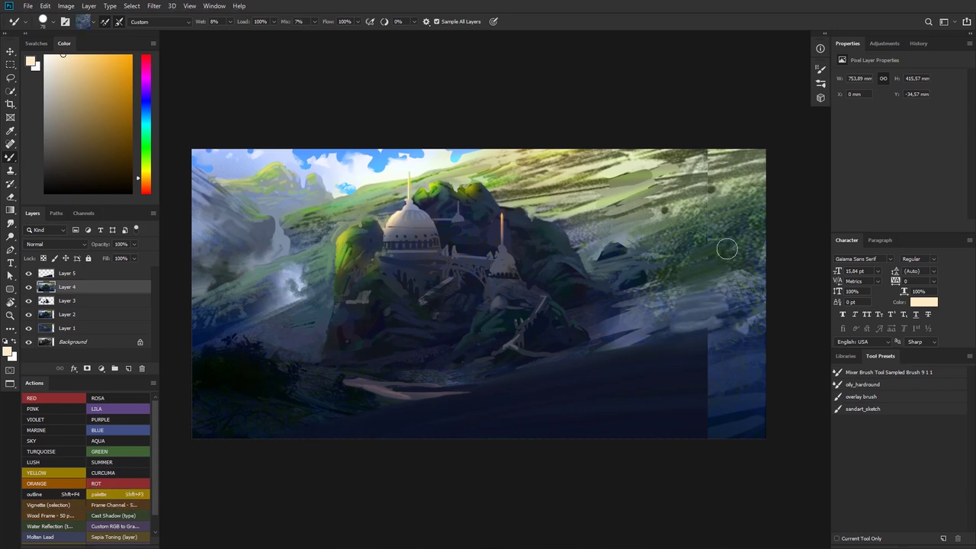
Switch the Mixer Brush to the narrow 291 brush tip and set its size to 62 px
{"action": "left_click", "coordinate": [721, 217], "text": "alt"}
{"action": "right_click", "coordinate": [721, 216]}
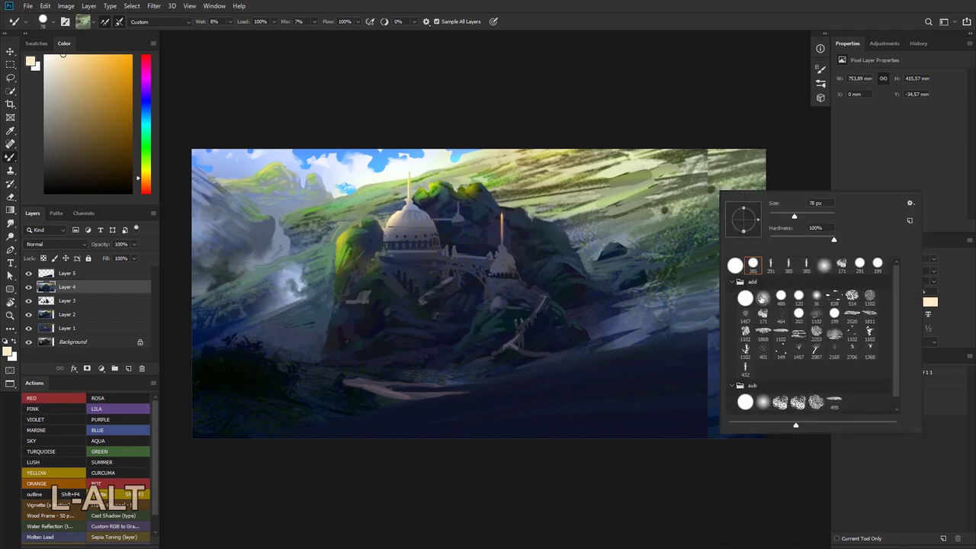
{"action": "left_click", "coordinate": [770, 265]}
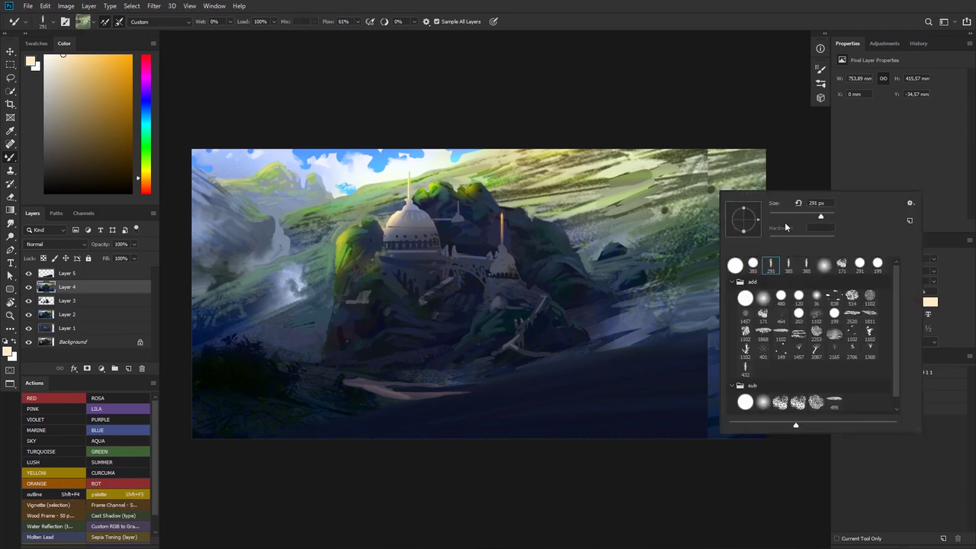
{"action": "left_click", "coordinate": [706, 202], "text": "alt"}
{"action": "left_click", "coordinate": [704, 205], "text": "alt"}
{"action": "key", "text": "ctrl+z"}
{"action": "right_click", "coordinate": [704, 194]}
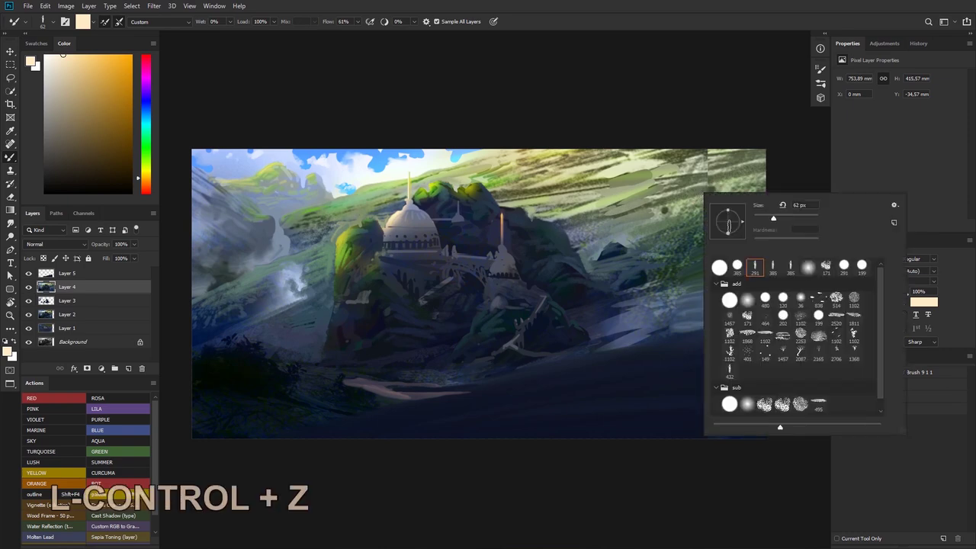
Blend the vertical seam across the middle of the green hillside with strokes of color sampled from both sides of it
{"action": "left_click", "coordinate": [706, 197], "text": "alt"}
{"action": "left_click", "coordinate": [720, 185], "text": "alt"}
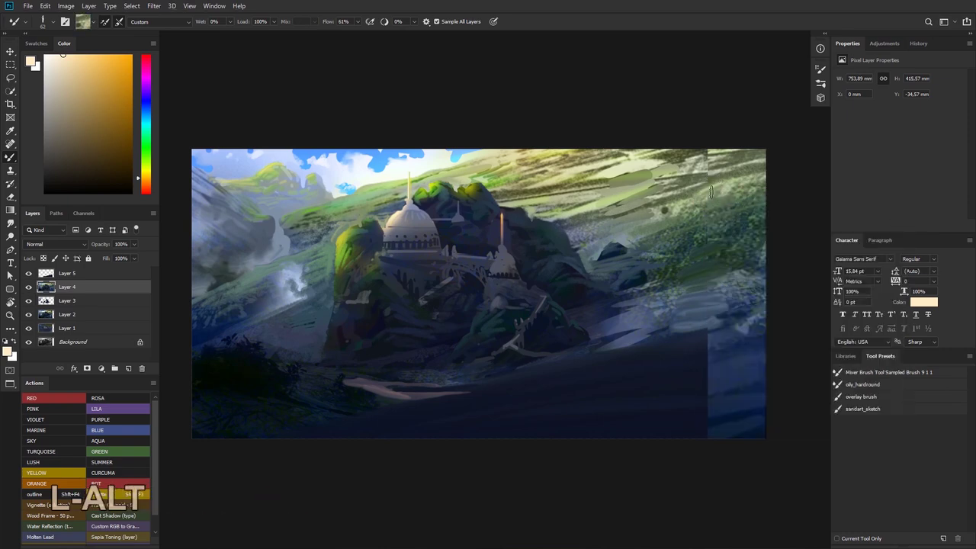
{"action": "key", "text": "alt"}
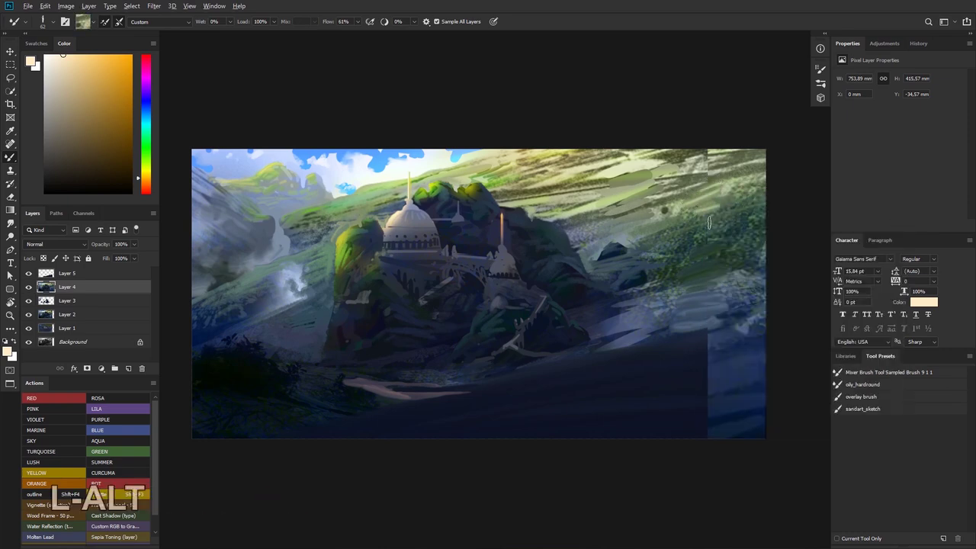
{"action": "left_click", "coordinate": [702, 204], "text": "alt"}
{"action": "key", "text": "alt"}
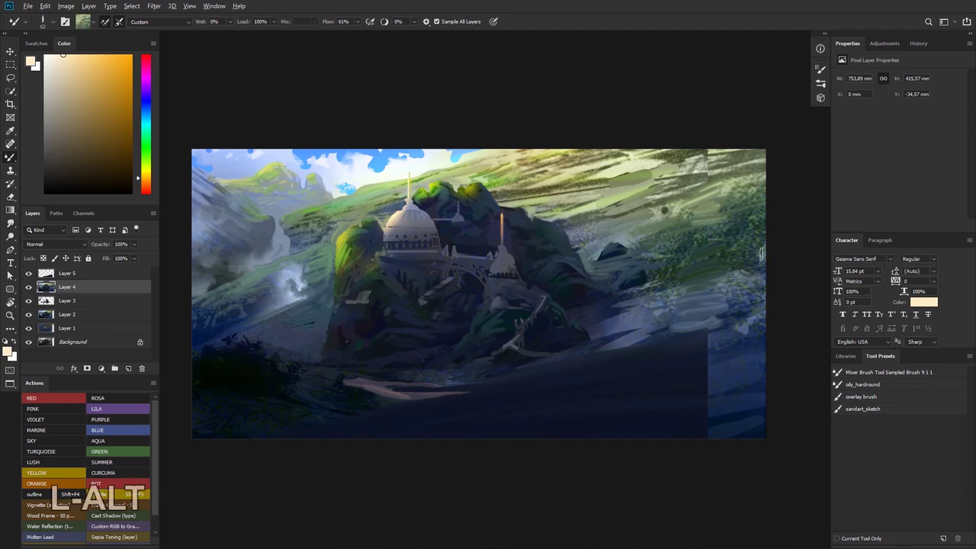
{"action": "left_click", "coordinate": [750, 245], "text": "alt"}
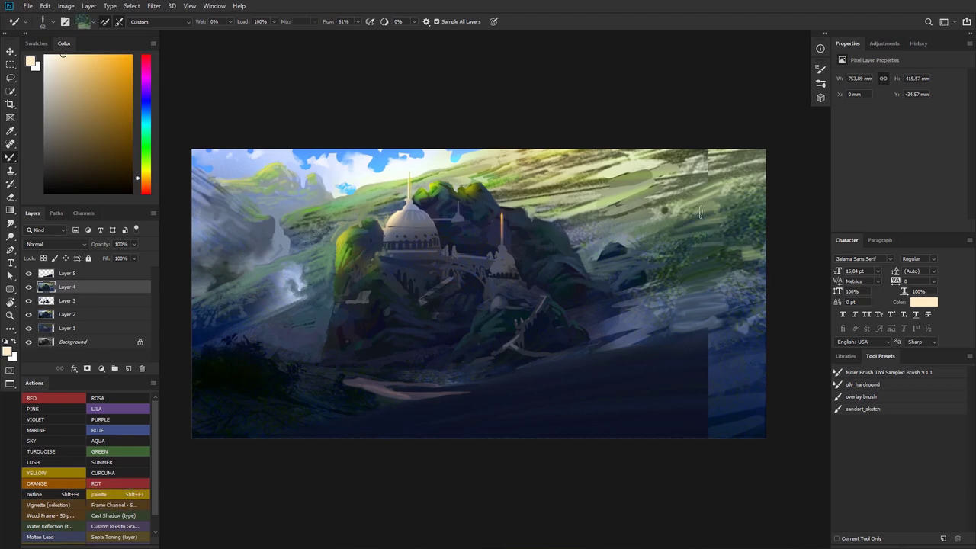
Paint over the seam in the bright upper hillside with light greens sampled next to it
{"action": "left_click", "coordinate": [695, 169], "text": "alt"}
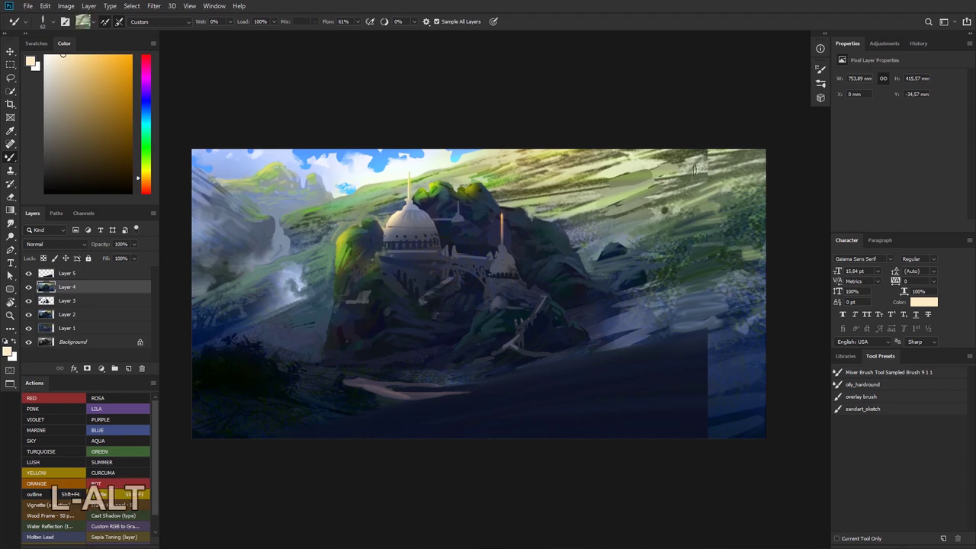
{"action": "left_click", "coordinate": [713, 174], "text": "alt"}
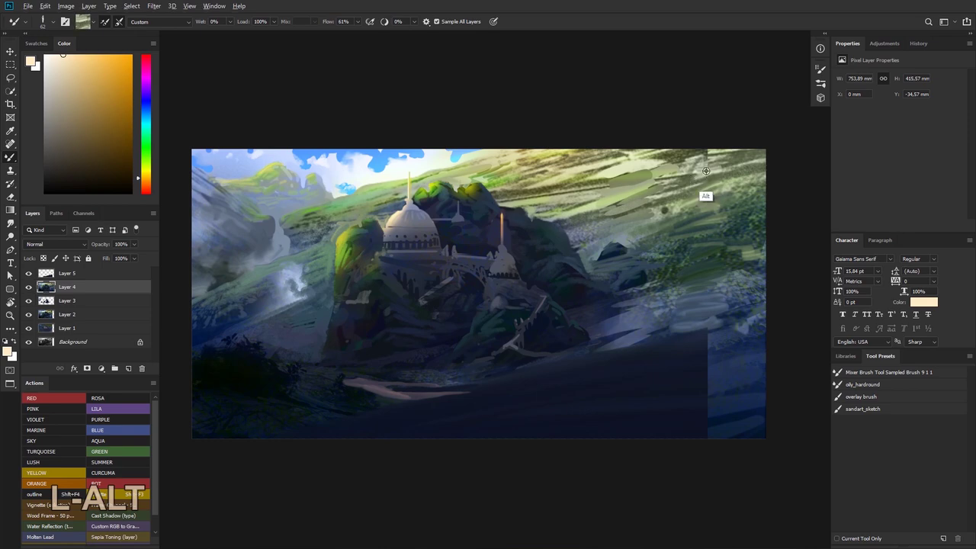
{"action": "left_click", "coordinate": [706, 170], "text": "alt"}
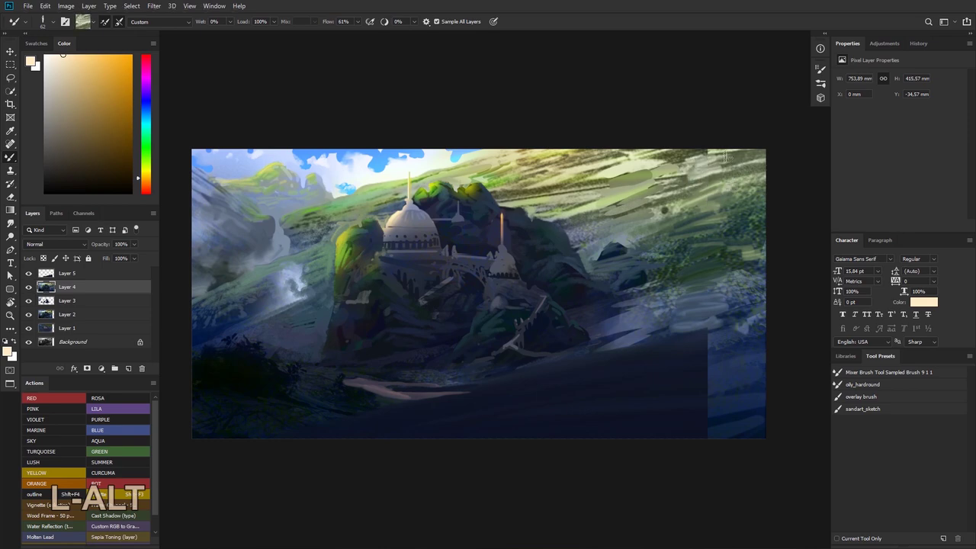
{"action": "left_click", "coordinate": [705, 162], "text": "alt"}
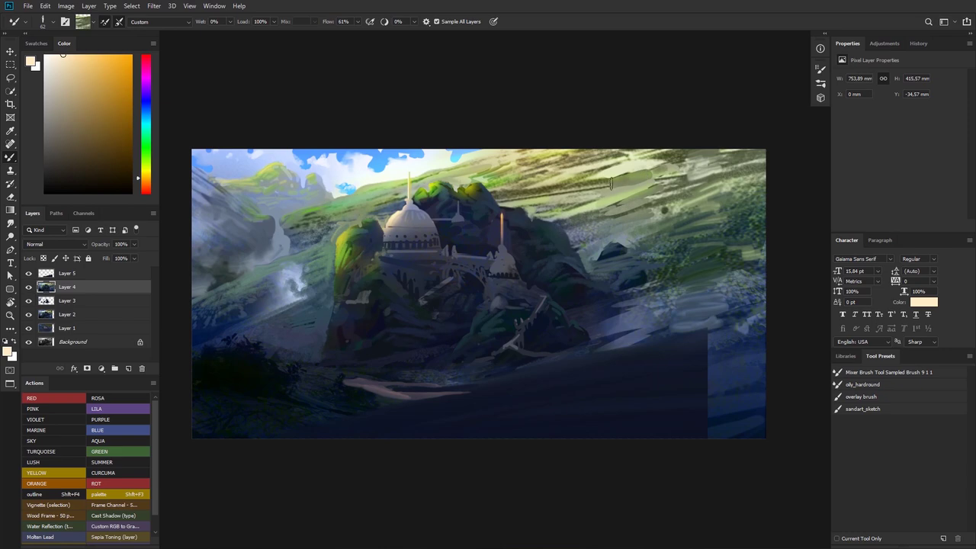
Blend the seam in the shaded lower hillside above the dark slope with blue sampled from the extended area
{"action": "left_click_drag", "start_coordinate": [544, 192], "coordinate": [576, 192]}
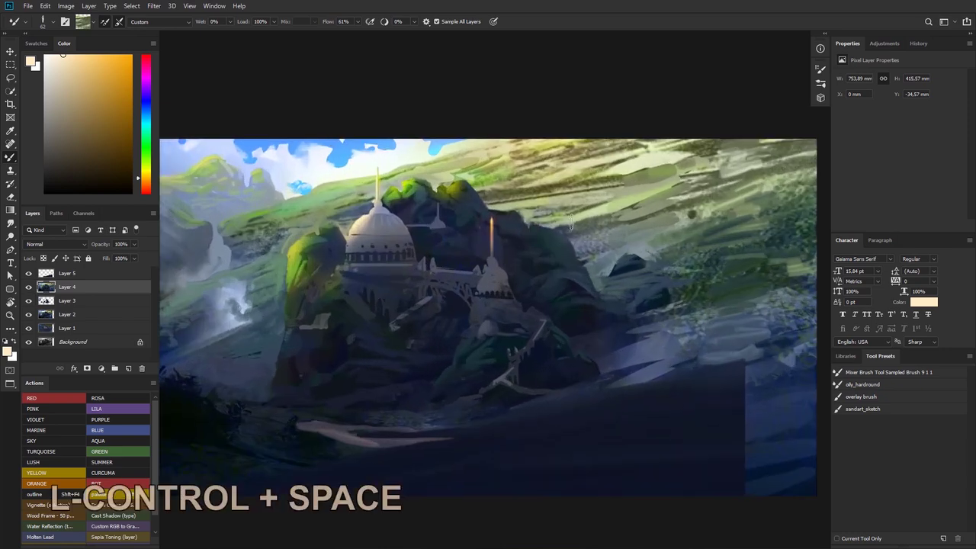
{"action": "left_click", "coordinate": [775, 330], "text": "alt"}
{"action": "mouse_move", "coordinate": [704, 260]}
{"action": "left_mouse_down"}
{"action": "mouse_move", "coordinate": [678, 264]}
{"action": "mouse_move", "coordinate": [728, 253]}
{"action": "mouse_move", "coordinate": [679, 264]}
{"action": "mouse_move", "coordinate": [649, 241]}
{"action": "mouse_move", "coordinate": [676, 243]}
{"action": "left_mouse_up"}
{"action": "left_click_drag", "start_coordinate": [482, 262], "coordinate": [518, 241]}
{"action": "left_click_drag", "start_coordinate": [517, 241], "coordinate": [508, 269]}
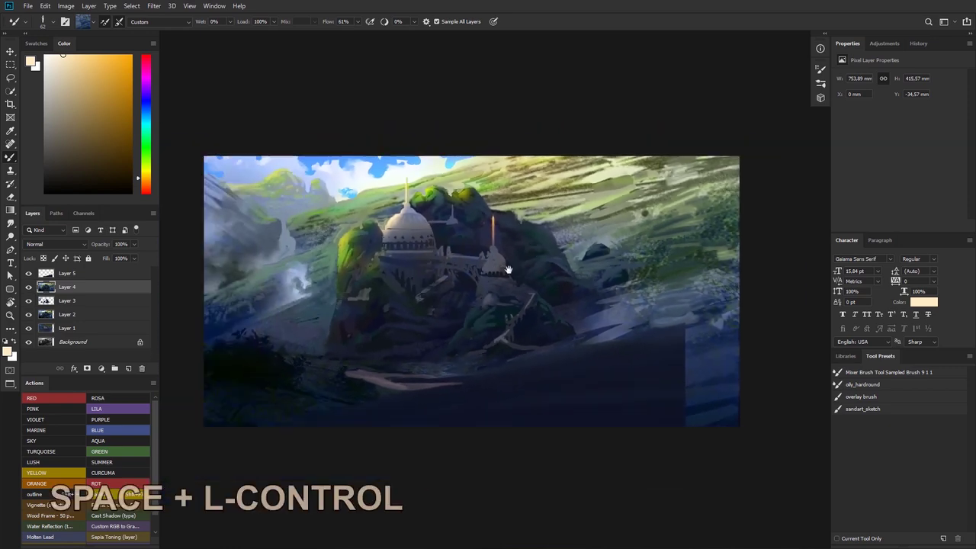
Stretch the dark foreground slope on Layer 5 horizontally to the canvas's right edge, at about 113.5% width
{"action": "left_click", "coordinate": [70, 273]}
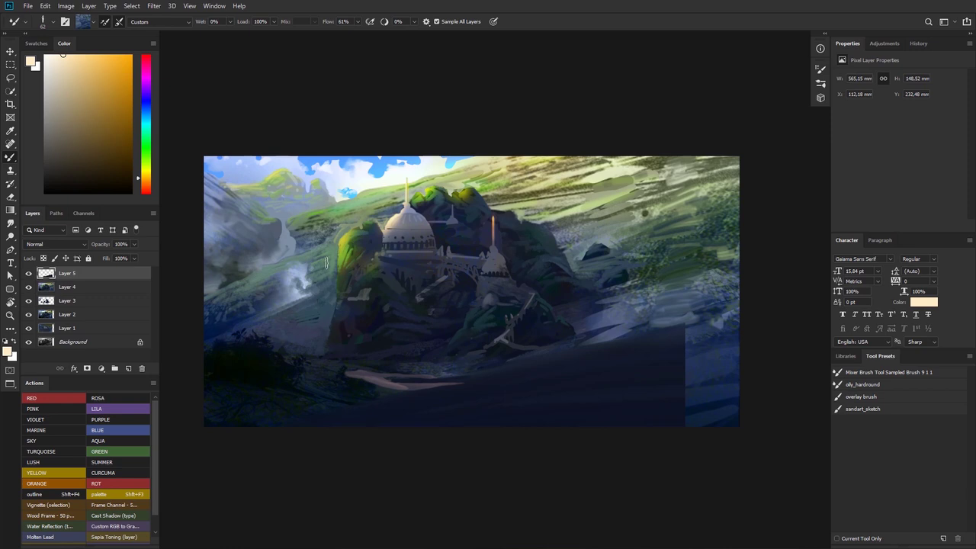
{"action": "left_click_drag", "start_coordinate": [418, 184], "coordinate": [435, 191]}
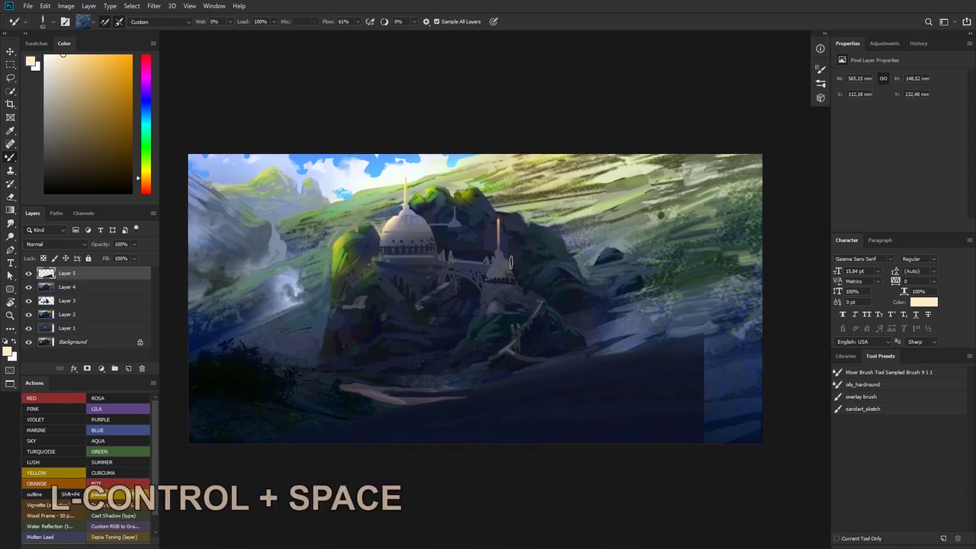
{"action": "key", "text": "ctrl+t"}
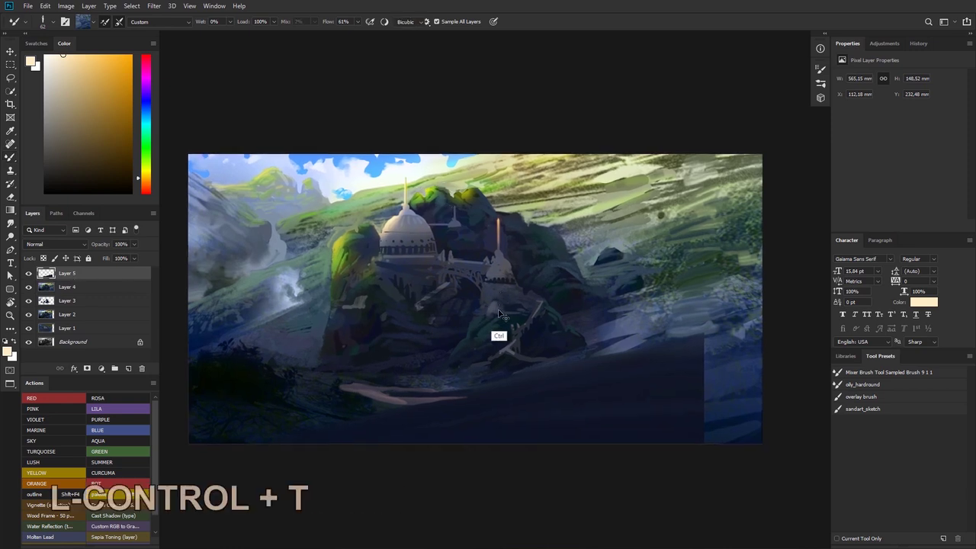
{"action": "left_click_drag", "start_coordinate": [702, 386], "coordinate": [761, 388]}
{"action": "key", "text": "shift"}
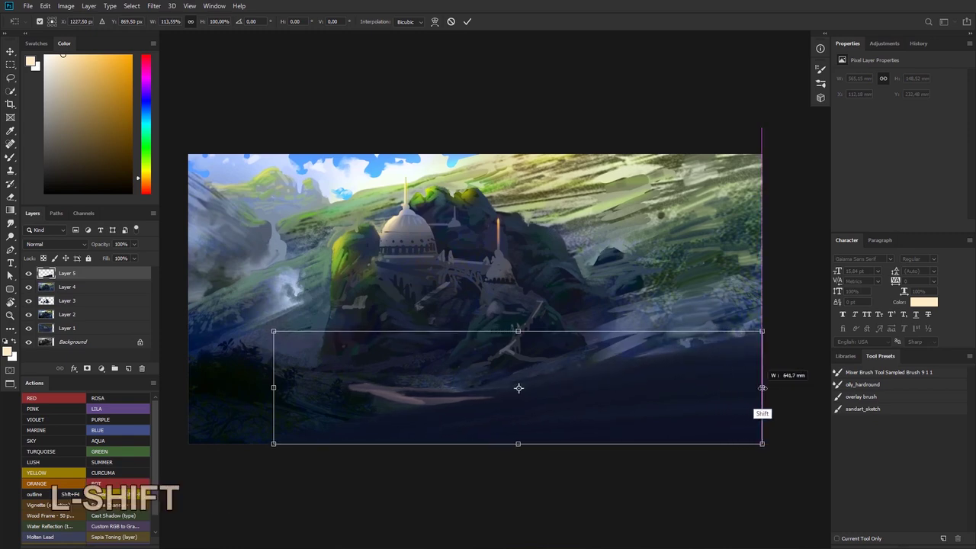
{"action": "key", "text": "Return"}
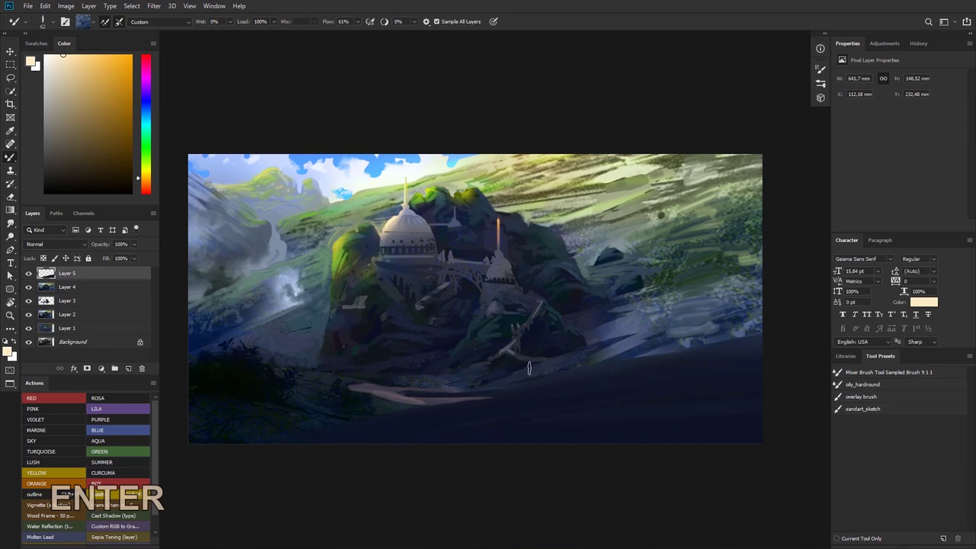
Try dark strokes on the hillside right of the rock with a sampled shadow color, then undo them
{"action": "key", "text": "b"}
{"action": "key", "text": "ctrl+space"}
{"action": "left_click_drag", "start_coordinate": [512, 308], "coordinate": [524, 276]}
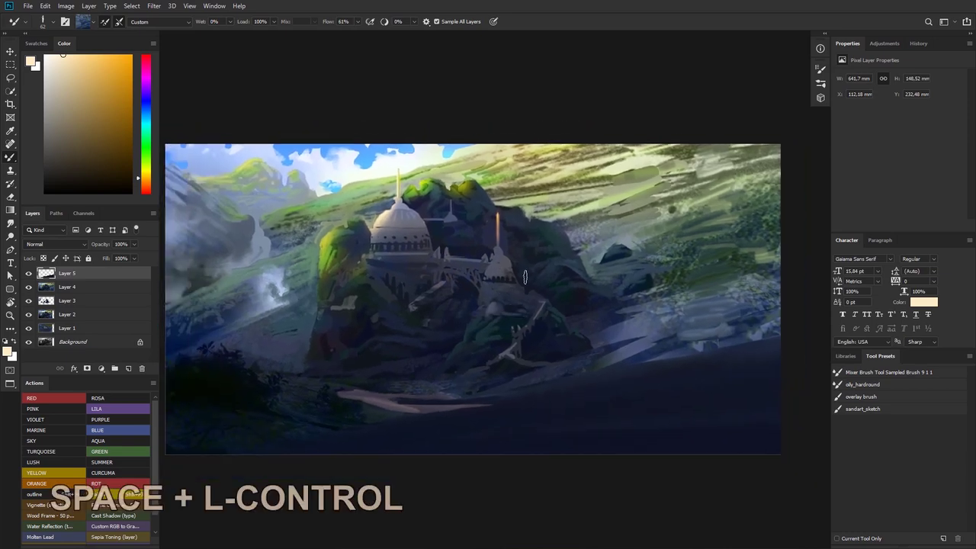
{"action": "left_click_drag", "start_coordinate": [424, 243], "coordinate": [564, 263]}
{"action": "key", "text": "ctrl"}
{"action": "key", "text": "alt"}
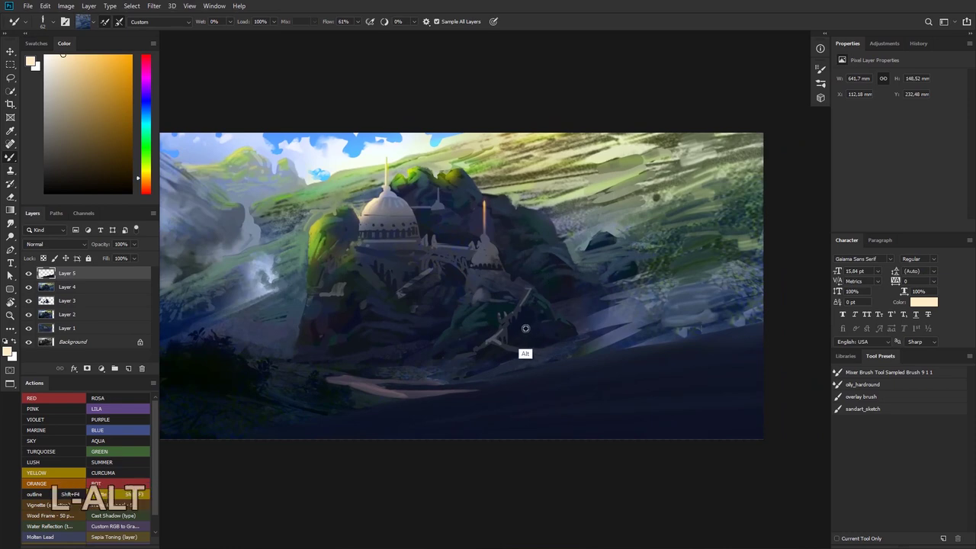
{"action": "left_click", "coordinate": [525, 328], "text": "alt"}
{"action": "mouse_move", "coordinate": [601, 340]}
{"action": "left_mouse_down"}
{"action": "mouse_move", "coordinate": [626, 334]}
{"action": "mouse_move", "coordinate": [624, 298]}
{"action": "mouse_move", "coordinate": [613, 299]}
{"action": "mouse_move", "coordinate": [617, 318]}
{"action": "mouse_move", "coordinate": [636, 281]}
{"action": "mouse_move", "coordinate": [665, 292]}
{"action": "mouse_move", "coordinate": [652, 319]}
{"action": "left_mouse_up"}
{"action": "key", "text": "ctrl+z"}
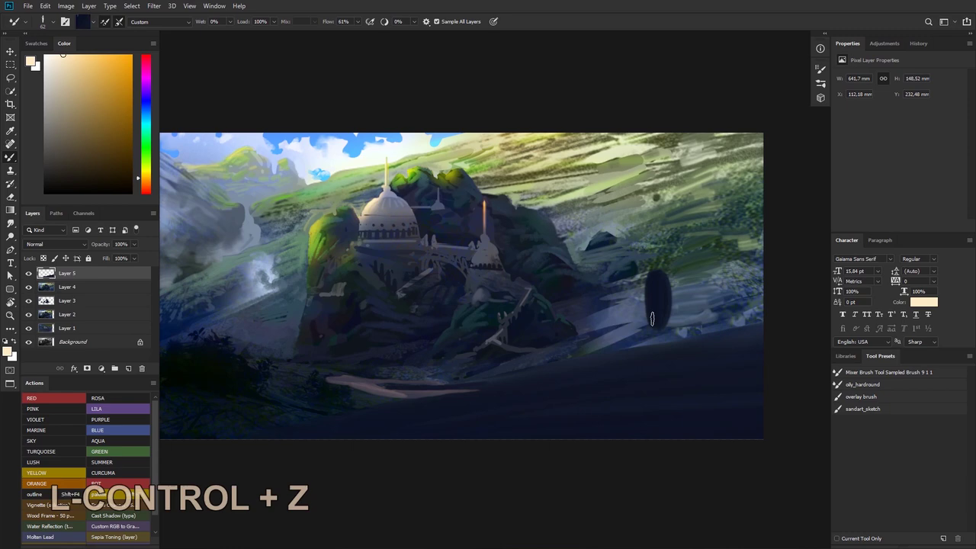
{"action": "key", "text": "ctrl+z"}
{"action": "mouse_move", "coordinate": [574, 330]}
{"action": "left_mouse_down"}
{"action": "mouse_move", "coordinate": [581, 347]}
{"action": "mouse_move", "coordinate": [578, 313]}
{"action": "left_mouse_up"}
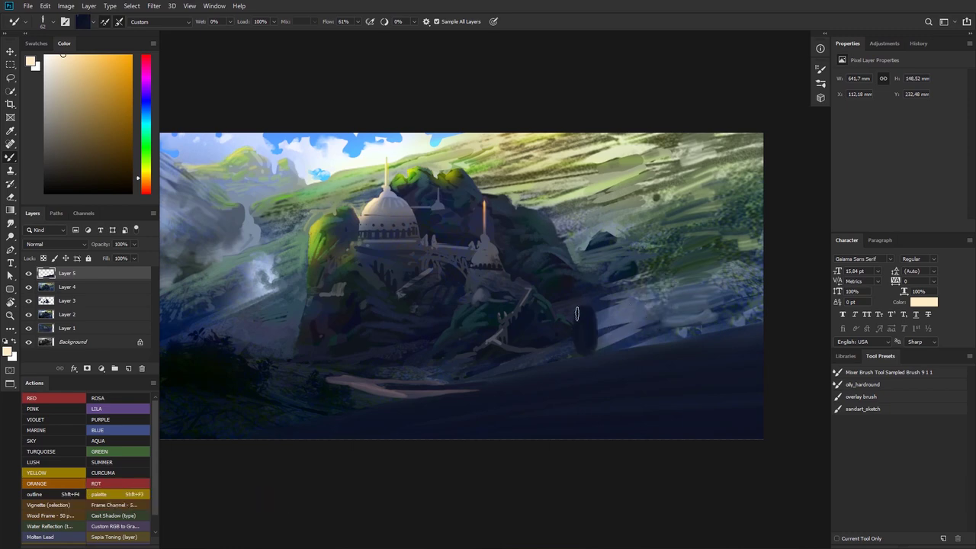
{"action": "key", "text": "ctrl+z"}
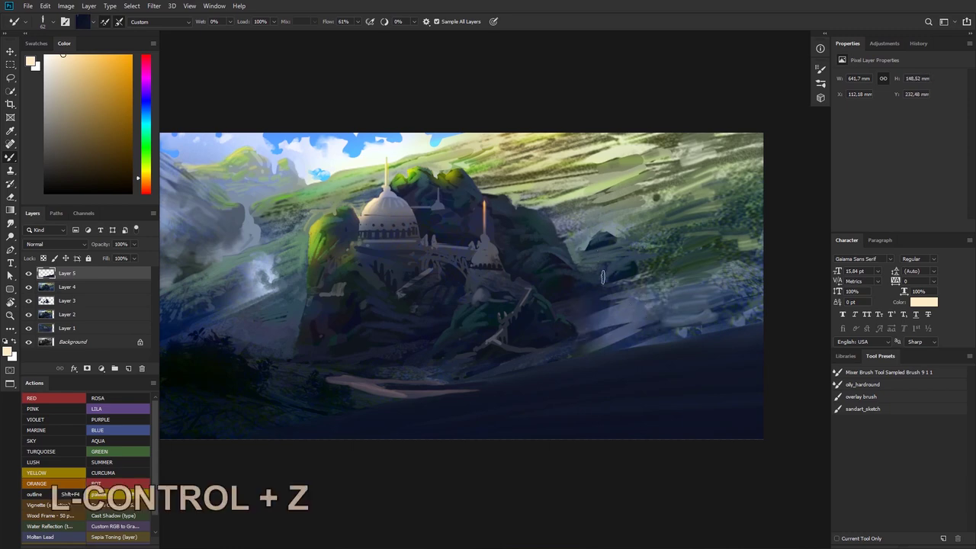
Trim the pale path's left end with a 45 px brush, using dark color sampled from the ground beside it
{"action": "left_click_drag", "start_coordinate": [565, 320], "coordinate": [591, 317]}
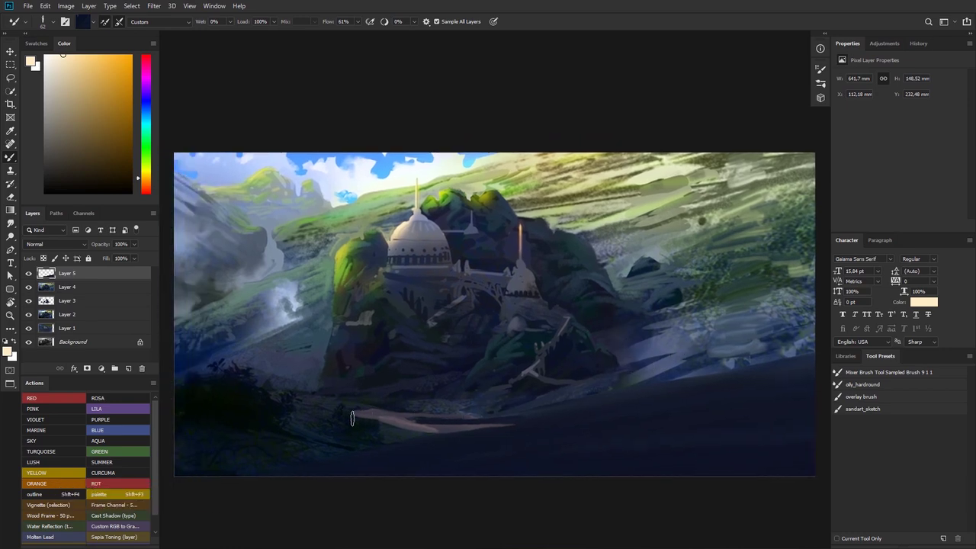
{"action": "left_click", "coordinate": [380, 427], "text": "alt"}
{"action": "right_click", "coordinate": [381, 426]}
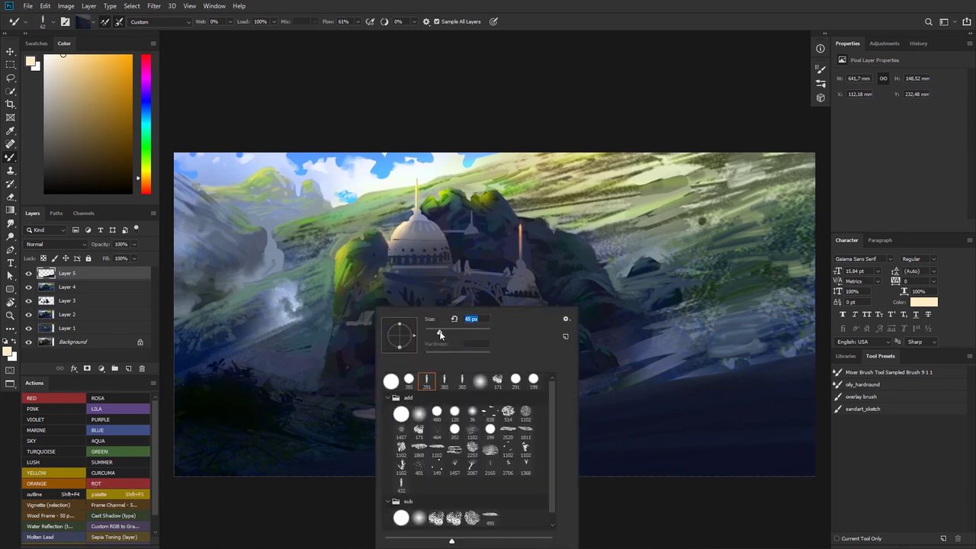
{"action": "left_click", "coordinate": [385, 101]}
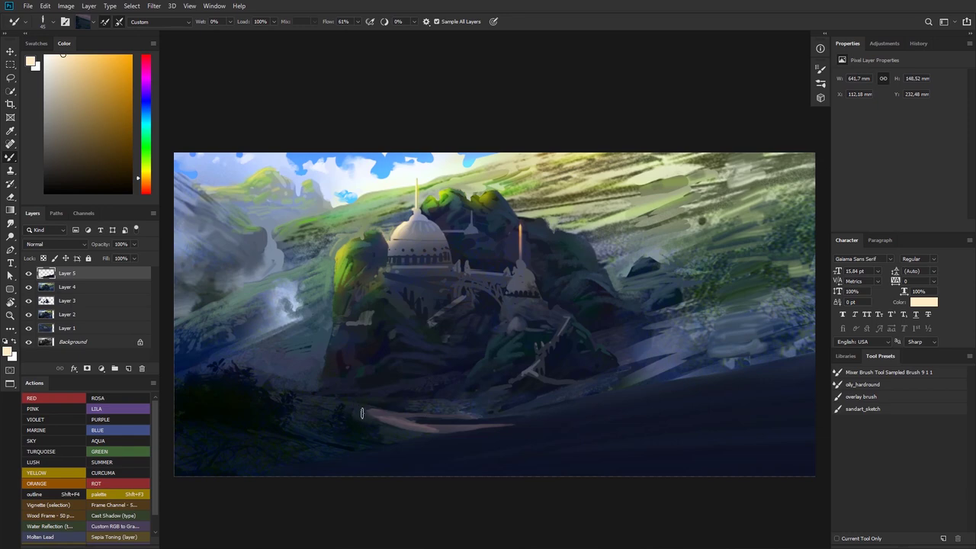
{"action": "key", "text": "ctrl+z"}
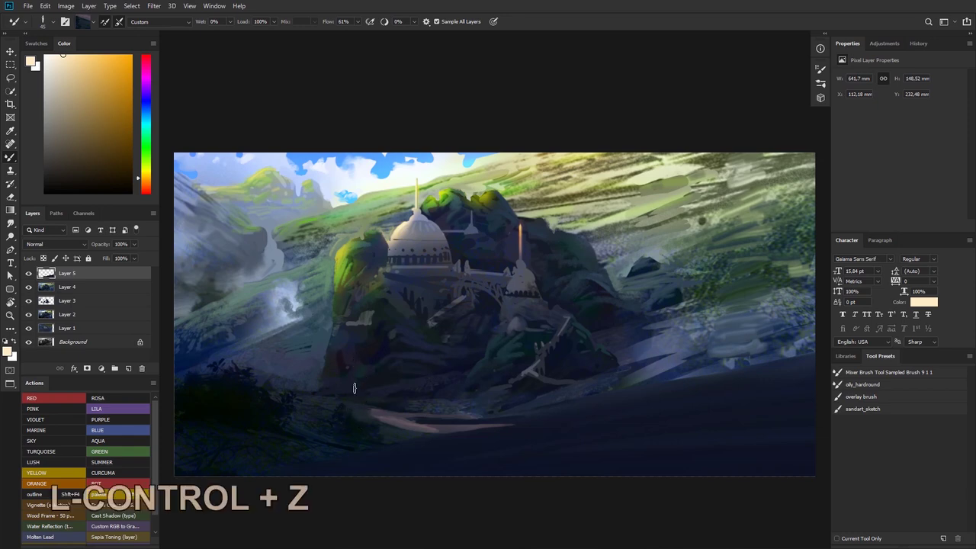
{"action": "left_click_drag", "start_coordinate": [485, 168], "coordinate": [478, 167]}
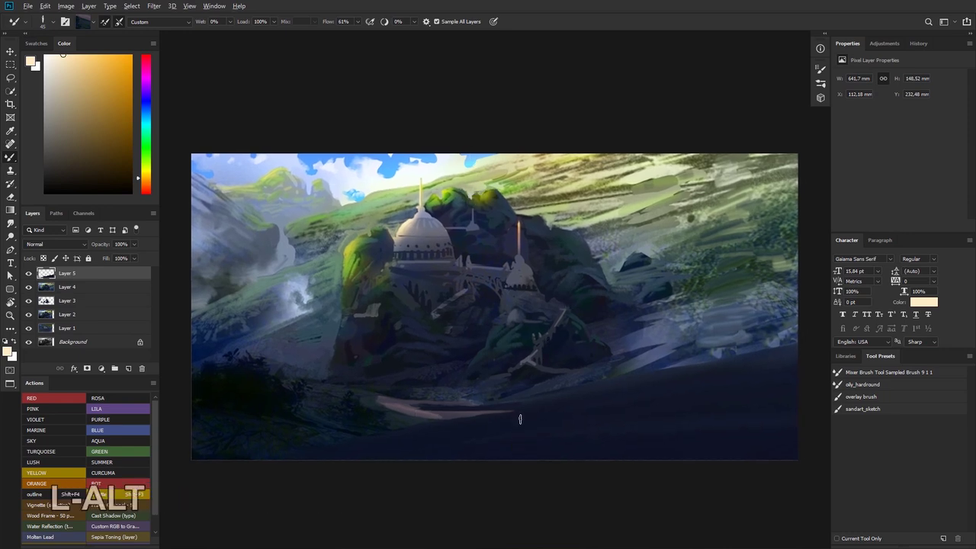
Extend the dark foreground slope on Layer 5 to the left below the path, using color sampled from the slope
{"action": "left_click", "coordinate": [386, 436], "text": "alt"}
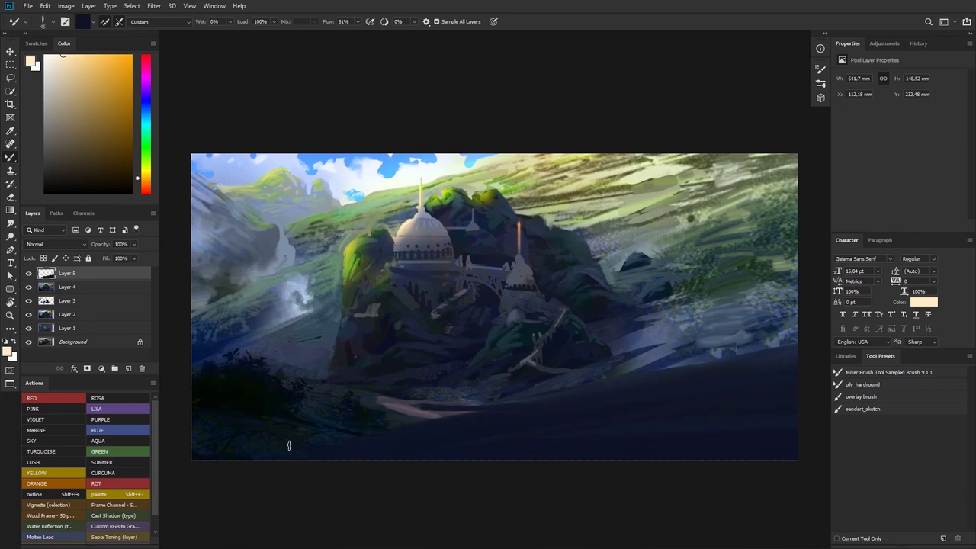
{"action": "left_click_drag", "start_coordinate": [289, 446], "coordinate": [346, 442]}
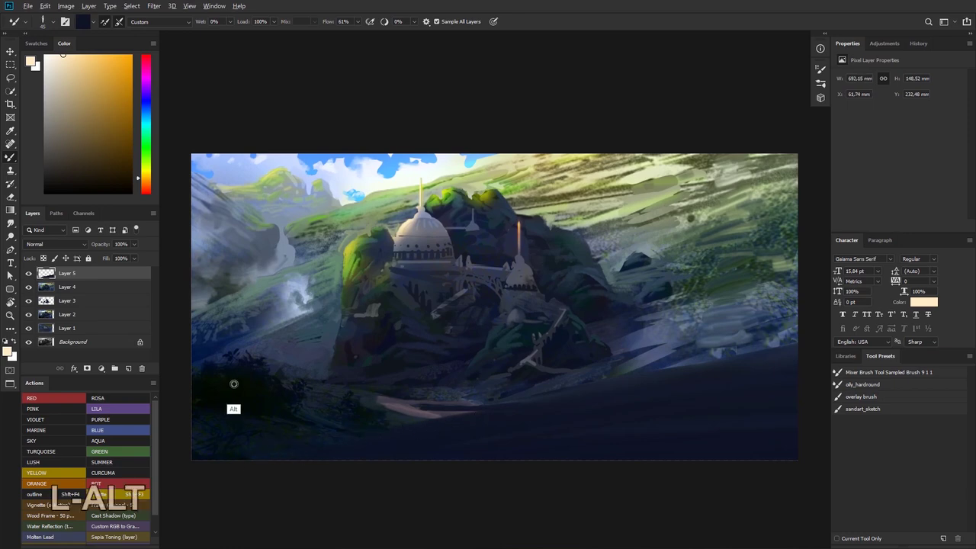
Paint dark grass blades along the foreground slope on Layer 5 with the 45 px brush, using near-black green sampled from the left bushes
{"action": "left_click", "coordinate": [286, 389], "text": "alt"}
{"action": "left_click_drag", "start_coordinate": [797, 358], "coordinate": [751, 469]}
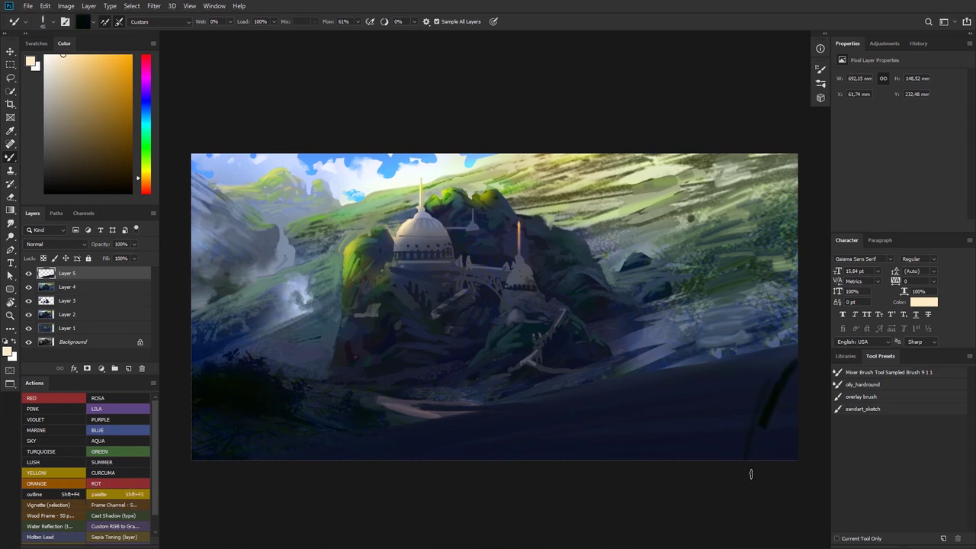
{"action": "left_click_drag", "start_coordinate": [793, 379], "coordinate": [756, 488]}
{"action": "left_click_drag", "start_coordinate": [796, 403], "coordinate": [762, 456]}
{"action": "left_click_drag", "start_coordinate": [727, 369], "coordinate": [725, 409]}
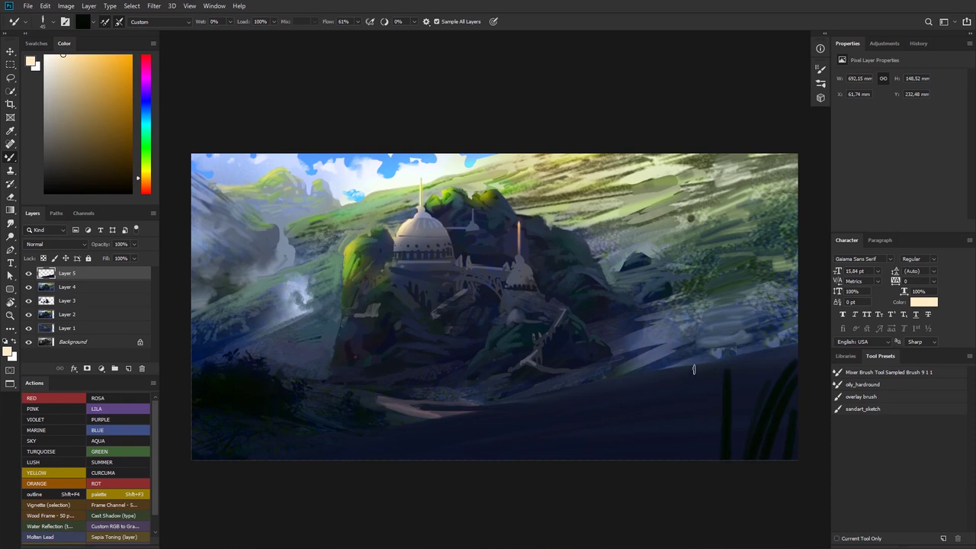
{"action": "left_click_drag", "start_coordinate": [701, 368], "coordinate": [688, 501]}
{"action": "mouse_move", "coordinate": [674, 390]}
{"action": "left_mouse_down"}
{"action": "mouse_move", "coordinate": [659, 472]}
{"action": "mouse_move", "coordinate": [630, 459]}
{"action": "left_mouse_up"}
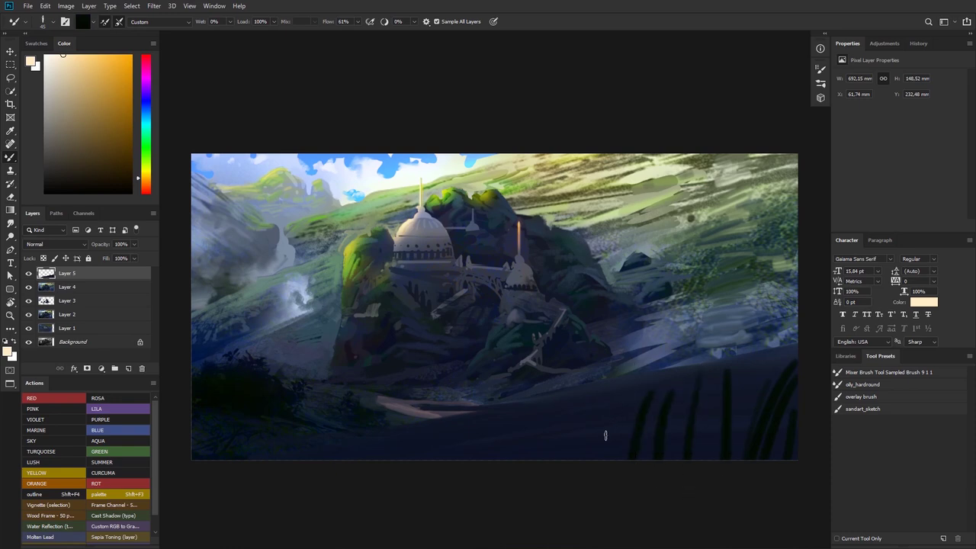
{"action": "left_click_drag", "start_coordinate": [616, 398], "coordinate": [604, 456]}
{"action": "left_click_drag", "start_coordinate": [600, 404], "coordinate": [584, 458]}
{"action": "mouse_move", "coordinate": [508, 428]}
{"action": "left_mouse_down"}
{"action": "mouse_move", "coordinate": [494, 458]}
{"action": "mouse_move", "coordinate": [464, 468]}
{"action": "left_mouse_up"}
{"action": "key", "text": "ctrl+z"}
Switch to the 385 brush tip at 37 px and undo the pale trial strokes on the foreground slope
{"action": "right_click", "coordinate": [746, 363]}
{"action": "left_click", "coordinate": [800, 387]}
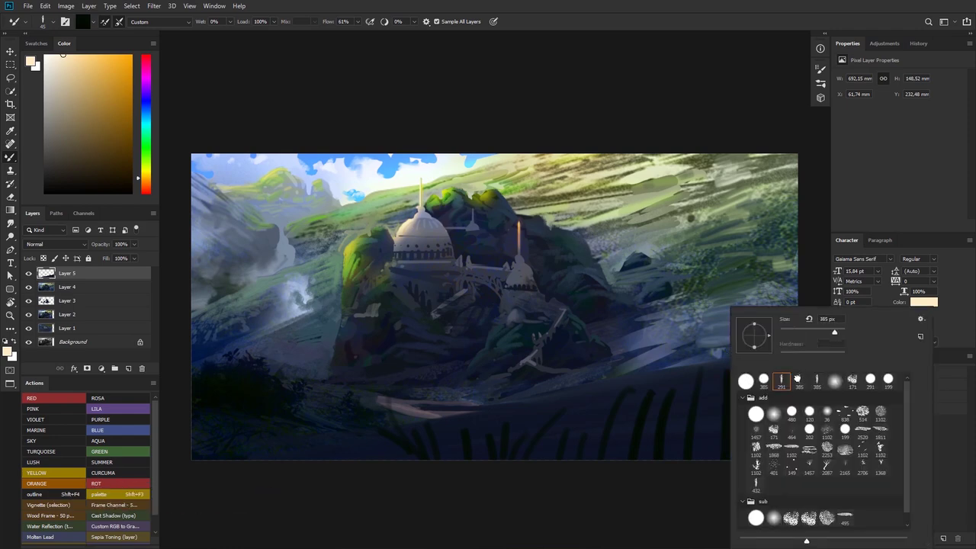
{"action": "left_click", "coordinate": [792, 332]}
{"action": "left_click_drag", "start_coordinate": [730, 350], "coordinate": [717, 430]}
{"action": "key", "text": "ctrl+z"}
{"action": "right_click", "coordinate": [709, 374]}
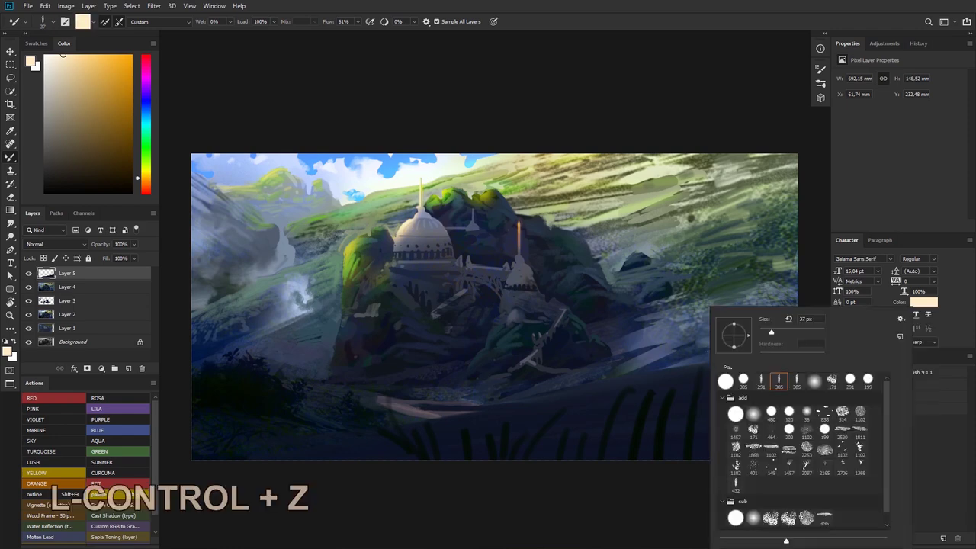
{"action": "left_click", "coordinate": [703, 370]}
{"action": "mouse_move", "coordinate": [700, 370]}
{"action": "left_mouse_down"}
{"action": "mouse_move", "coordinate": [734, 392]}
{"action": "mouse_move", "coordinate": [748, 387]}
{"action": "left_mouse_up"}
{"action": "key", "text": "ctrl+z"}
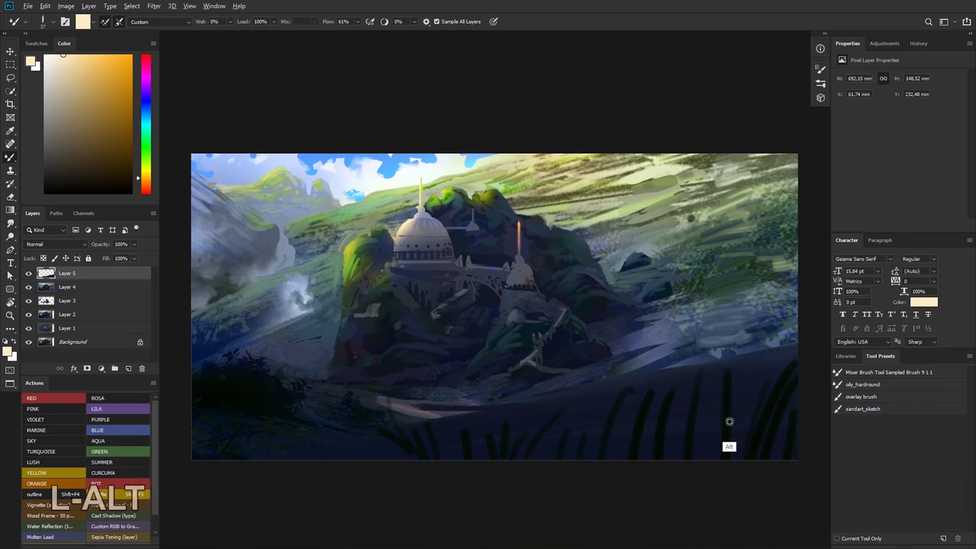
Add curved grass blades among the existing ones on the foreground slope, using dark color sampled from the grass
{"action": "left_click", "coordinate": [760, 431], "text": "alt"}
{"action": "mouse_move", "coordinate": [779, 359]}
{"action": "left_mouse_down"}
{"action": "mouse_move", "coordinate": [737, 429]}
{"action": "mouse_move", "coordinate": [731, 460]}
{"action": "left_mouse_up"}
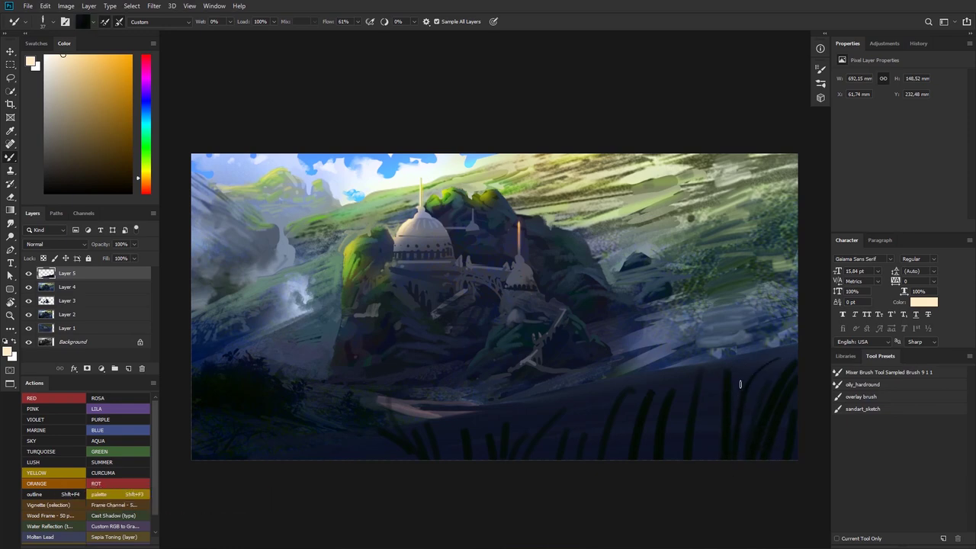
{"action": "key", "text": "ctrl+z"}
{"action": "left_click_drag", "start_coordinate": [791, 345], "coordinate": [728, 457]}
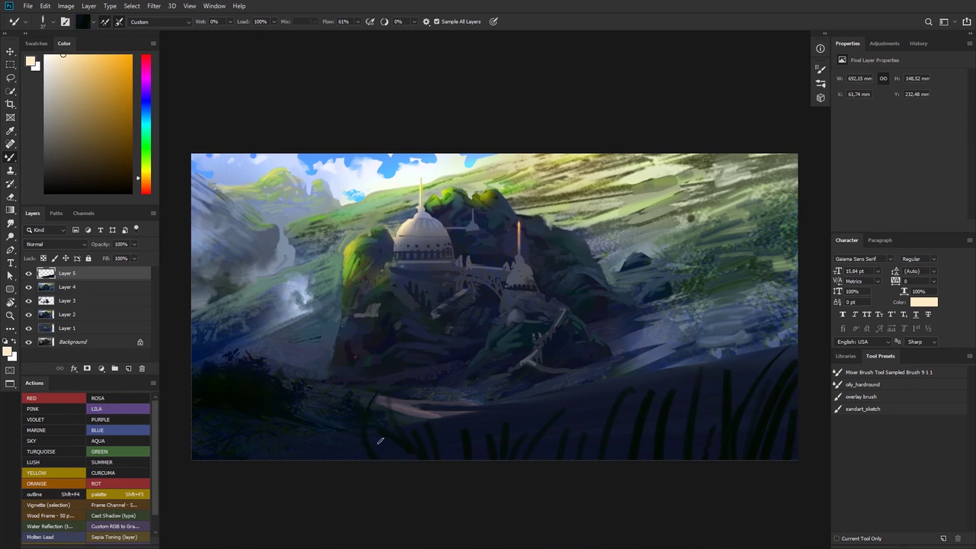
{"action": "key", "text": "ctrl+z"}
{"action": "left_click_drag", "start_coordinate": [661, 384], "coordinate": [624, 439]}
Enlarge the brush to 187 px and paint clustered grass strokes rising above the slope's right end, undoing the unwanted ones
{"action": "key", "text": "ctrl+space"}
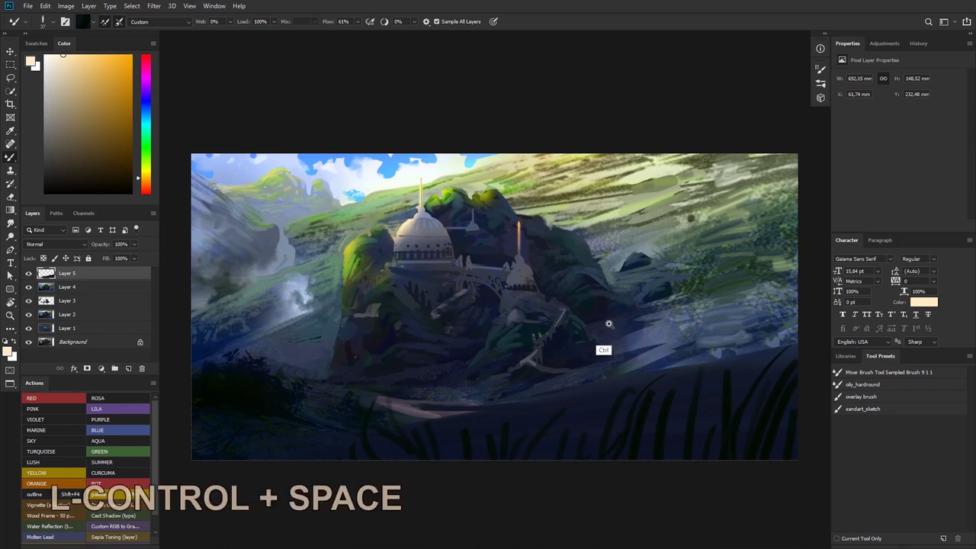
{"action": "mouse_move", "coordinate": [603, 348]}
{"action": "left_mouse_down"}
{"action": "mouse_move", "coordinate": [588, 364]}
{"action": "mouse_move", "coordinate": [767, 412]}
{"action": "mouse_move", "coordinate": [673, 377]}
{"action": "mouse_move", "coordinate": [590, 361]}
{"action": "left_mouse_up"}
{"action": "key", "text": "ctrl+space"}
{"action": "key", "text": "space"}
{"action": "right_click", "coordinate": [618, 374]}
{"action": "left_click", "coordinate": [718, 331]}
{"action": "left_click", "coordinate": [591, 433]}
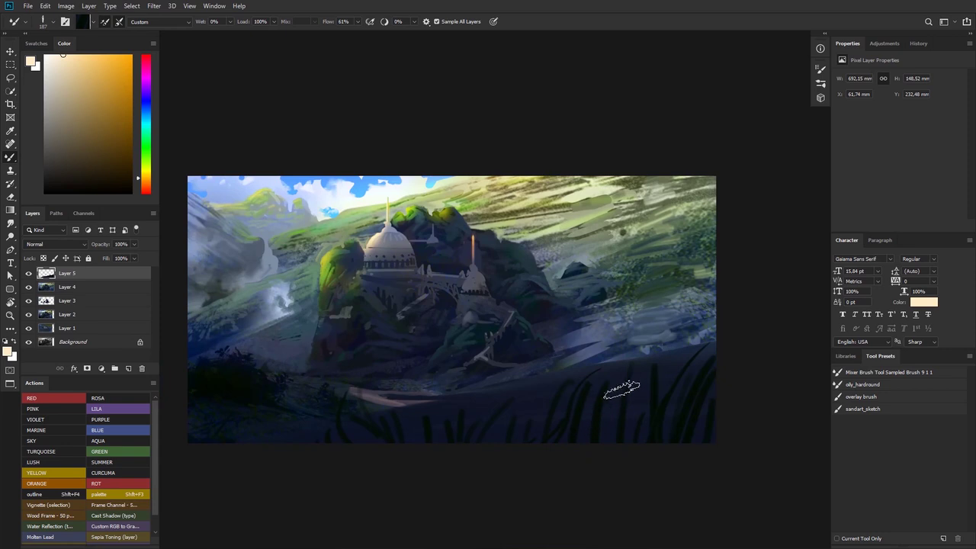
{"action": "left_click_drag", "start_coordinate": [661, 366], "coordinate": [576, 469]}
{"action": "key", "text": "ctrl+z"}
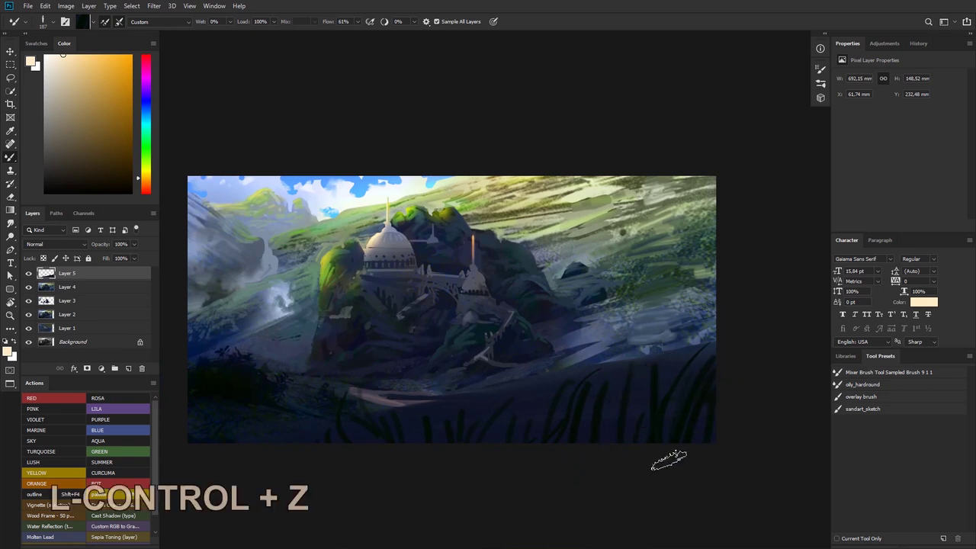
{"action": "key", "text": "alt"}
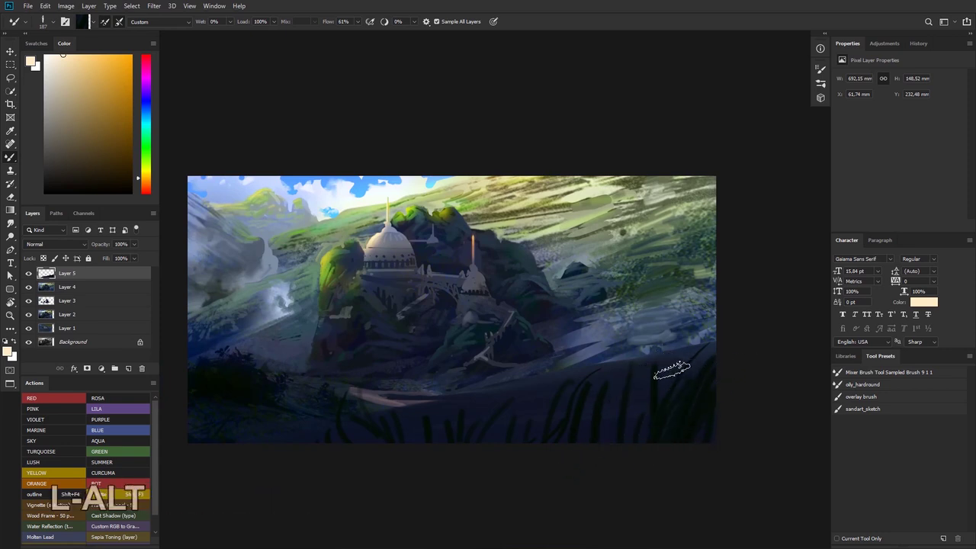
{"action": "left_click_drag", "start_coordinate": [672, 370], "coordinate": [609, 465]}
{"action": "left_click_drag", "start_coordinate": [694, 333], "coordinate": [571, 426]}
{"action": "key", "text": "ctrl+z"}
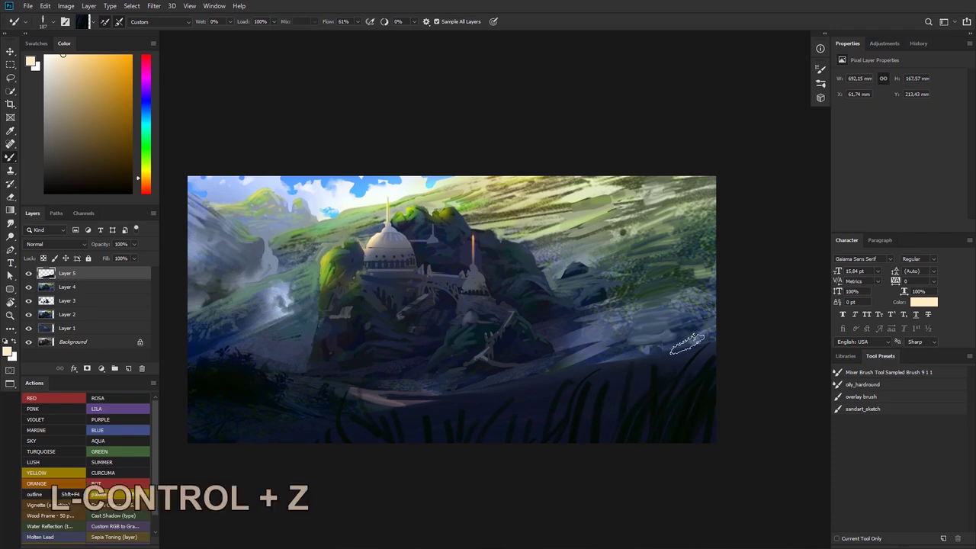
Reduce the brush to 136 px and refine the grass cluster at the slope's right end
{"action": "right_click", "coordinate": [663, 344]}
{"action": "left_click_drag", "start_coordinate": [764, 330], "coordinate": [757, 330]}
{"action": "left_click", "coordinate": [698, 308]}
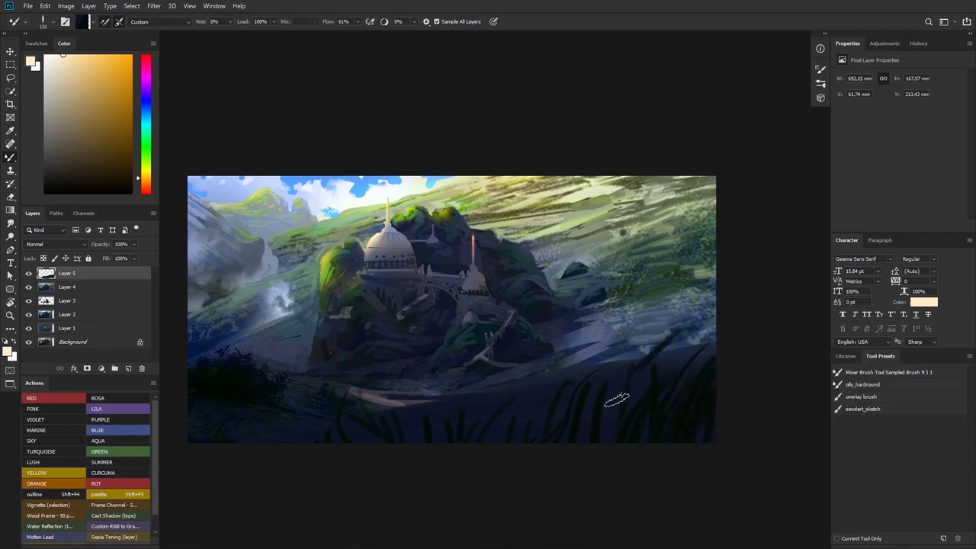
{"action": "key", "text": "ctrl+z"}
{"action": "key", "text": "ctrl+space"}
{"action": "left_click_drag", "start_coordinate": [643, 364], "coordinate": [649, 363]}
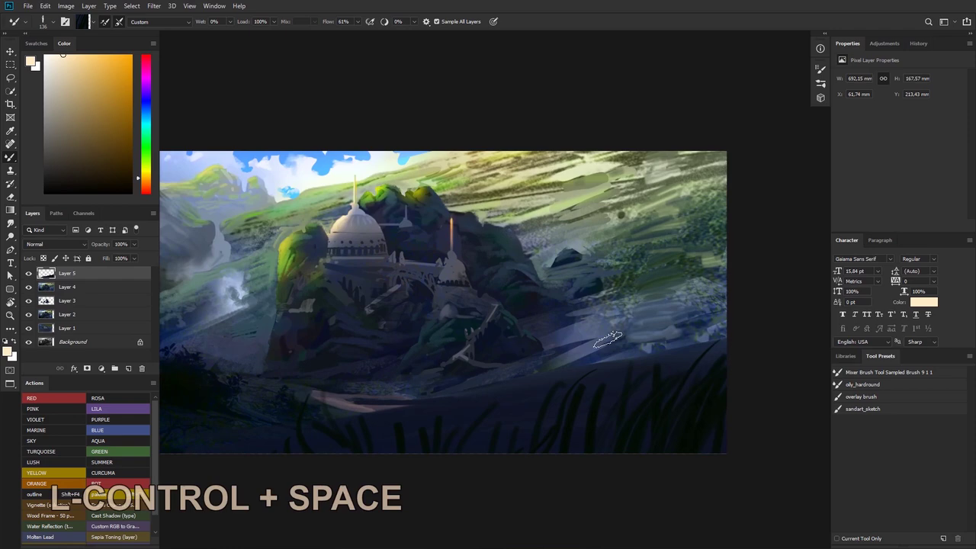
{"action": "key", "text": "space"}
{"action": "left_click_drag", "start_coordinate": [556, 371], "coordinate": [608, 374]}
{"action": "key", "text": "ctrl+space"}
{"action": "left_click_drag", "start_coordinate": [647, 331], "coordinate": [778, 397]}
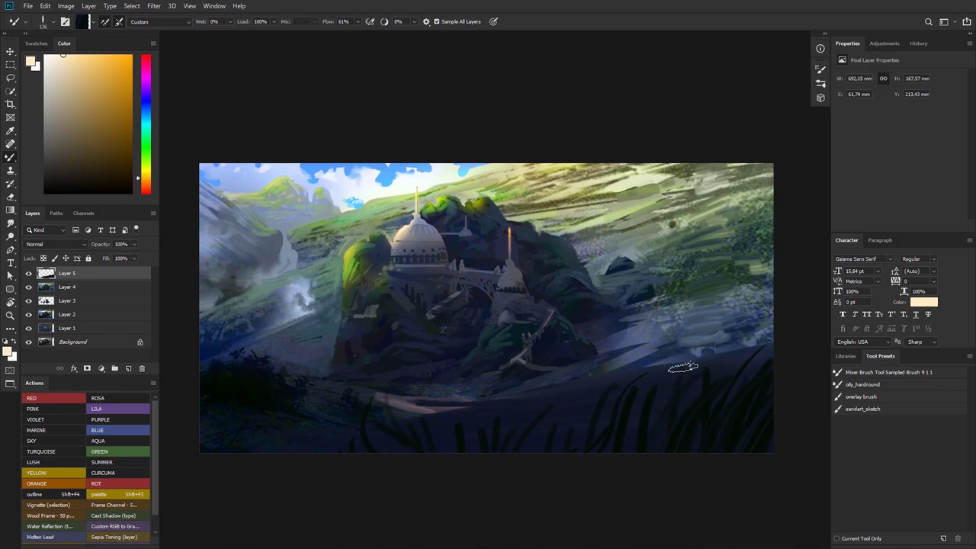
{"action": "left_click_drag", "start_coordinate": [676, 371], "coordinate": [691, 373]}
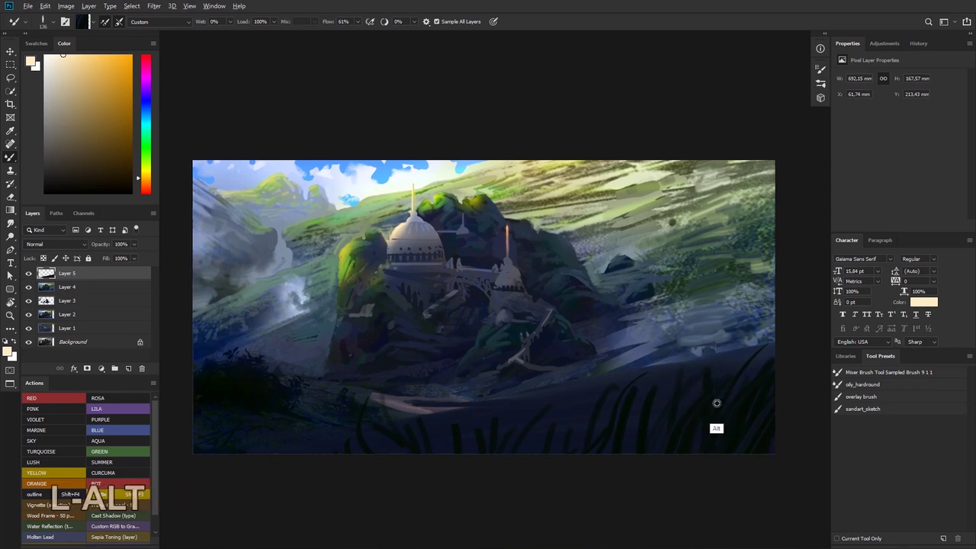
Set the brush to 29 px, try sketching dark curved shapes on the hillside above the slope, and undo them
{"action": "right_click", "coordinate": [690, 356]}
{"action": "left_click", "coordinate": [757, 330]}
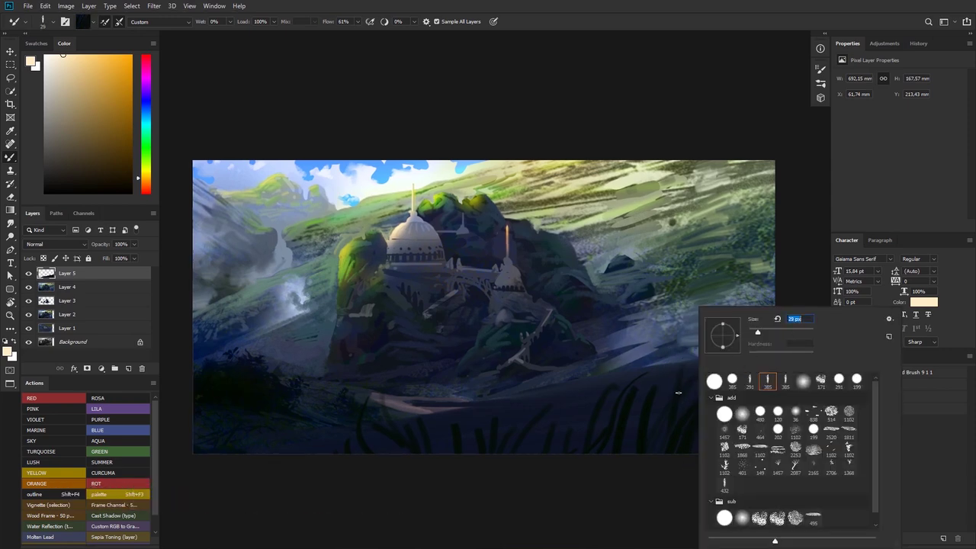
{"action": "left_click", "coordinate": [679, 392]}
{"action": "mouse_move", "coordinate": [745, 325]}
{"action": "left_mouse_down"}
{"action": "mouse_move", "coordinate": [705, 283]}
{"action": "mouse_move", "coordinate": [629, 315]}
{"action": "mouse_move", "coordinate": [617, 336]}
{"action": "mouse_move", "coordinate": [639, 334]}
{"action": "mouse_move", "coordinate": [610, 362]}
{"action": "mouse_move", "coordinate": [589, 325]}
{"action": "mouse_move", "coordinate": [587, 367]}
{"action": "left_mouse_up"}
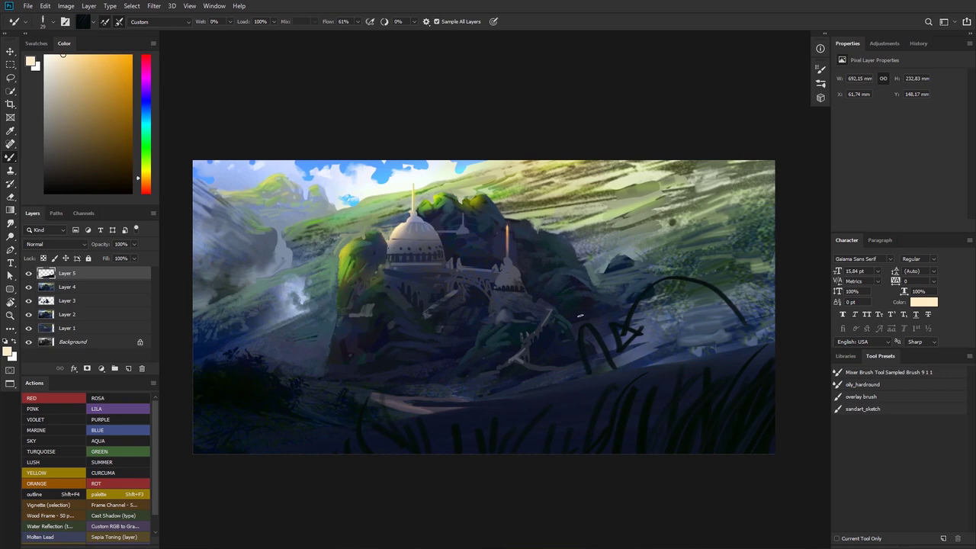
{"action": "key", "text": "ctrl+z"}
{"action": "key", "text": "ctrl+z"}
{"action": "key", "text": "ctrl+z"}
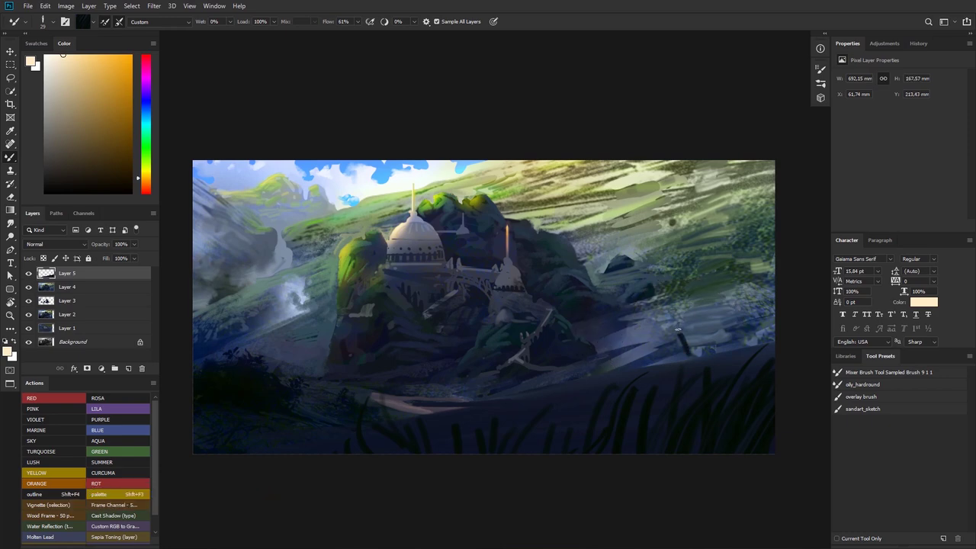
Try a narrow arch outline on the slope's crest and a mark on the hillside, then undo both
{"action": "mouse_move", "coordinate": [688, 354]}
{"action": "left_mouse_down"}
{"action": "mouse_move", "coordinate": [653, 331]}
{"action": "mouse_move", "coordinate": [658, 361]}
{"action": "left_mouse_up"}
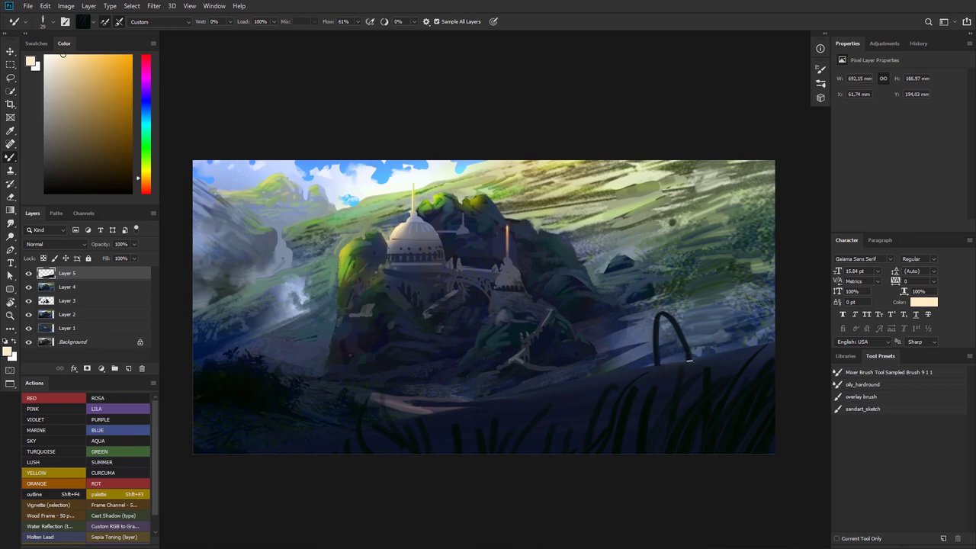
{"action": "left_click", "coordinate": [655, 297]}
{"action": "key", "text": "ctrl+z"}
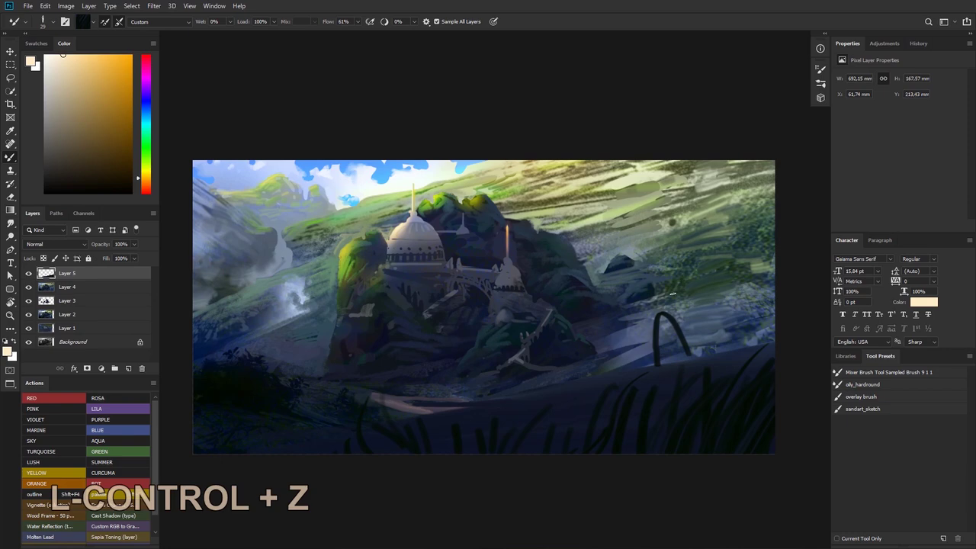
{"action": "key", "text": "ctrl+z"}
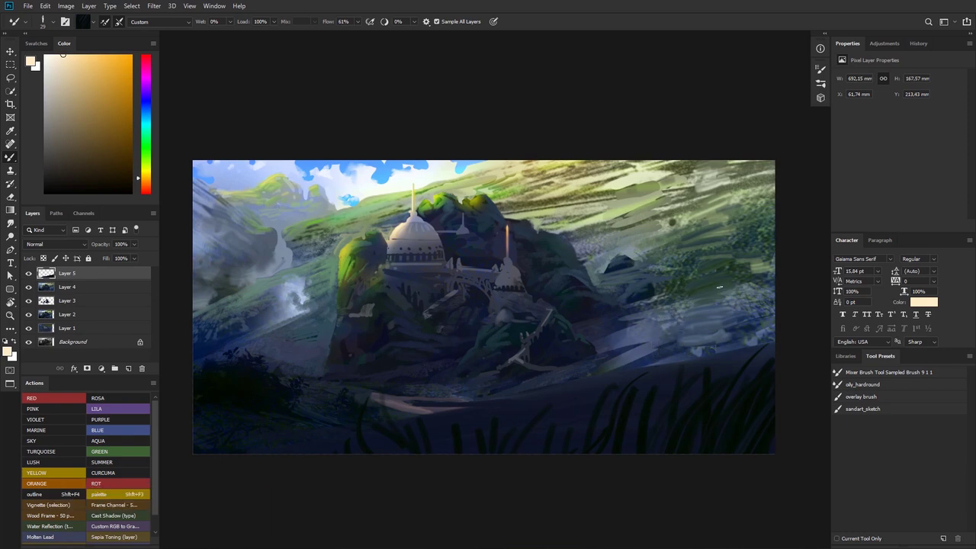
{"action": "mouse_move", "coordinate": [721, 285]}
{"action": "left_mouse_down"}
{"action": "mouse_move", "coordinate": [725, 243]}
{"action": "mouse_move", "coordinate": [724, 287]}
{"action": "mouse_move", "coordinate": [732, 234]}
{"action": "mouse_move", "coordinate": [737, 276]}
{"action": "left_mouse_up"}
{"action": "key", "text": "ctrl+z"}
{"action": "key", "text": "ctrl+z"}
Sketch three dark human figures descending along the slope's crest from the right edge toward the central rock
{"action": "mouse_move", "coordinate": [724, 249]}
{"action": "left_mouse_down"}
{"action": "mouse_move", "coordinate": [741, 293]}
{"action": "mouse_move", "coordinate": [738, 342]}
{"action": "mouse_move", "coordinate": [723, 296]}
{"action": "mouse_move", "coordinate": [707, 349]}
{"action": "left_mouse_up"}
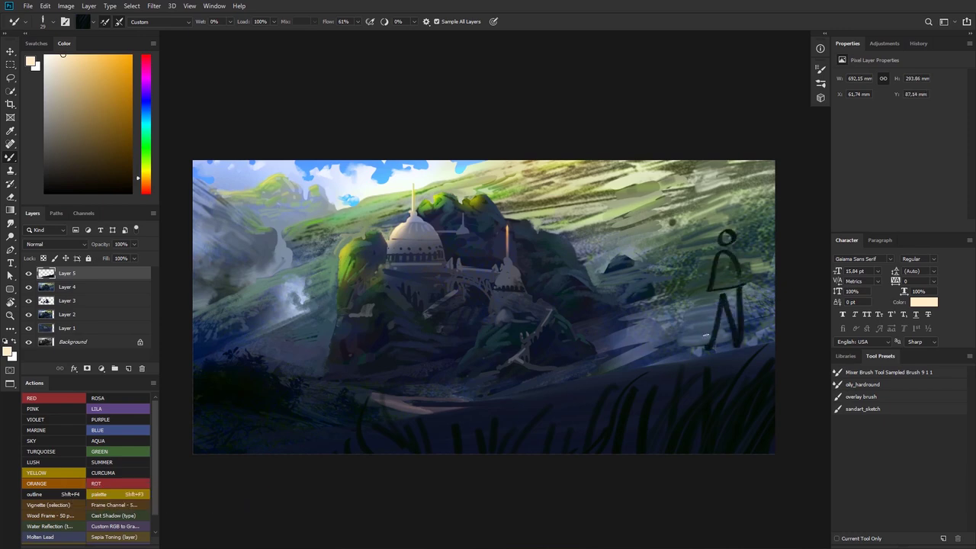
{"action": "left_click_drag", "start_coordinate": [706, 289], "coordinate": [703, 350]}
{"action": "mouse_move", "coordinate": [679, 287]}
{"action": "left_mouse_down"}
{"action": "mouse_move", "coordinate": [672, 275]}
{"action": "mouse_move", "coordinate": [688, 283]}
{"action": "mouse_move", "coordinate": [694, 320]}
{"action": "mouse_move", "coordinate": [656, 336]}
{"action": "mouse_move", "coordinate": [691, 339]}
{"action": "left_mouse_up"}
{"action": "mouse_move", "coordinate": [659, 334]}
{"action": "left_mouse_down"}
{"action": "mouse_move", "coordinate": [683, 355]}
{"action": "mouse_move", "coordinate": [659, 332]}
{"action": "mouse_move", "coordinate": [652, 367]}
{"action": "mouse_move", "coordinate": [670, 363]}
{"action": "mouse_move", "coordinate": [666, 355]}
{"action": "mouse_move", "coordinate": [620, 373]}
{"action": "mouse_move", "coordinate": [629, 347]}
{"action": "left_mouse_up"}
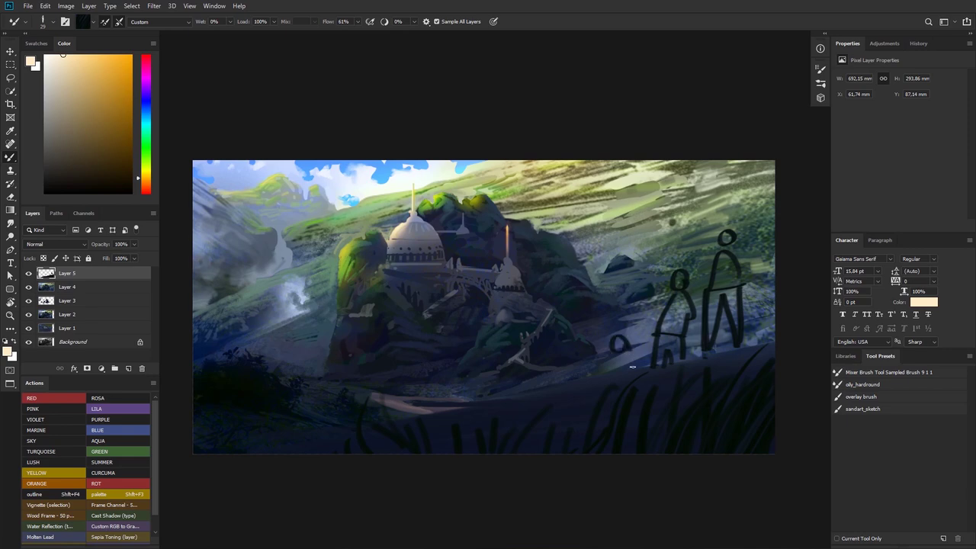
{"action": "key", "text": "ctrl+space"}
{"action": "mouse_move", "coordinate": [602, 266]}
{"action": "left_mouse_down"}
{"action": "mouse_move", "coordinate": [560, 277]}
{"action": "mouse_move", "coordinate": [577, 285]}
{"action": "mouse_move", "coordinate": [584, 267]}
{"action": "mouse_move", "coordinate": [568, 276]}
{"action": "mouse_move", "coordinate": [597, 284]}
{"action": "left_mouse_up"}
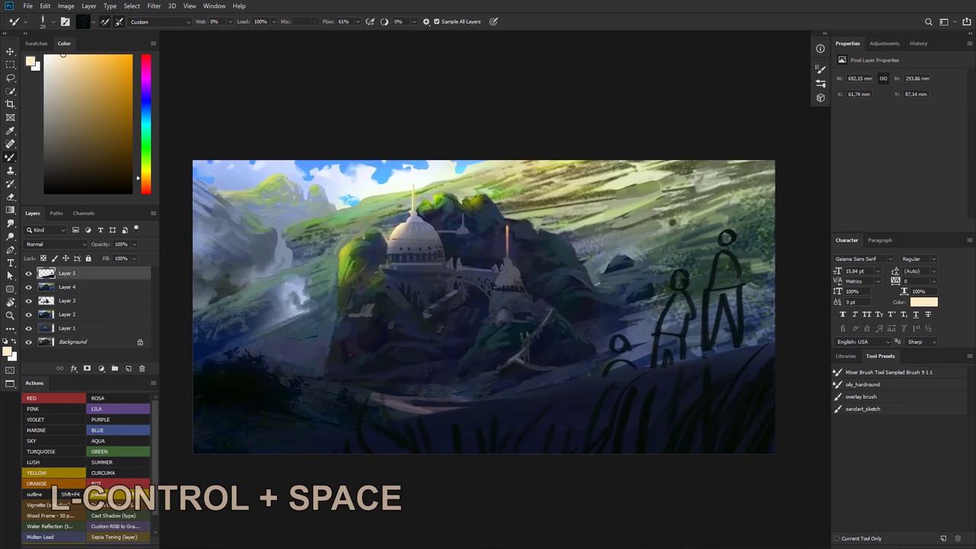
Try dark curved lines beside the sketched figures and down toward the path, then undo them
{"action": "left_click_drag", "start_coordinate": [674, 242], "coordinate": [639, 294]}
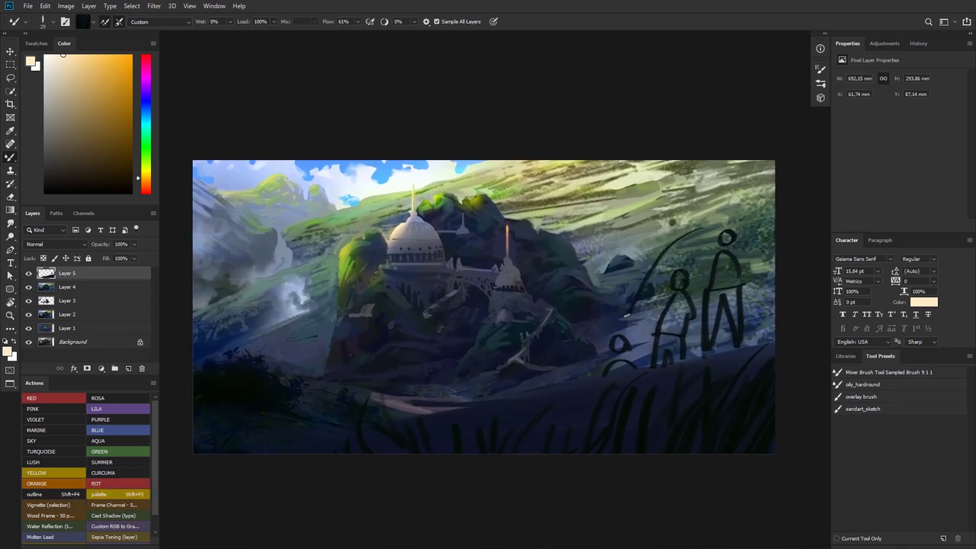
{"action": "key", "text": "ctrl+z"}
{"action": "left_click_drag", "start_coordinate": [581, 371], "coordinate": [543, 390]}
{"action": "key", "text": "ctrl+z"}
{"action": "left_click_drag", "start_coordinate": [632, 378], "coordinate": [582, 343]}
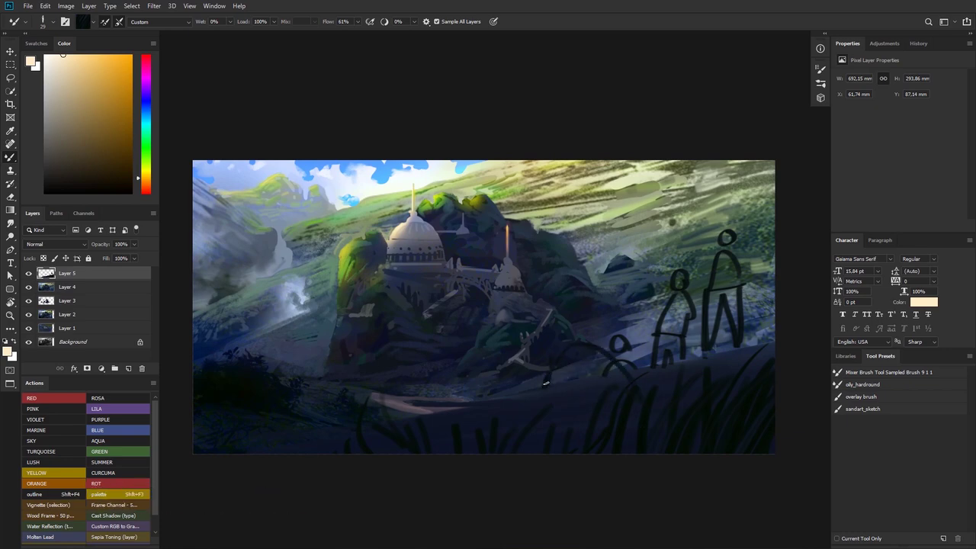
{"action": "left_click", "coordinate": [603, 328], "text": "ctrl"}
{"action": "key", "text": "ctrl+z"}
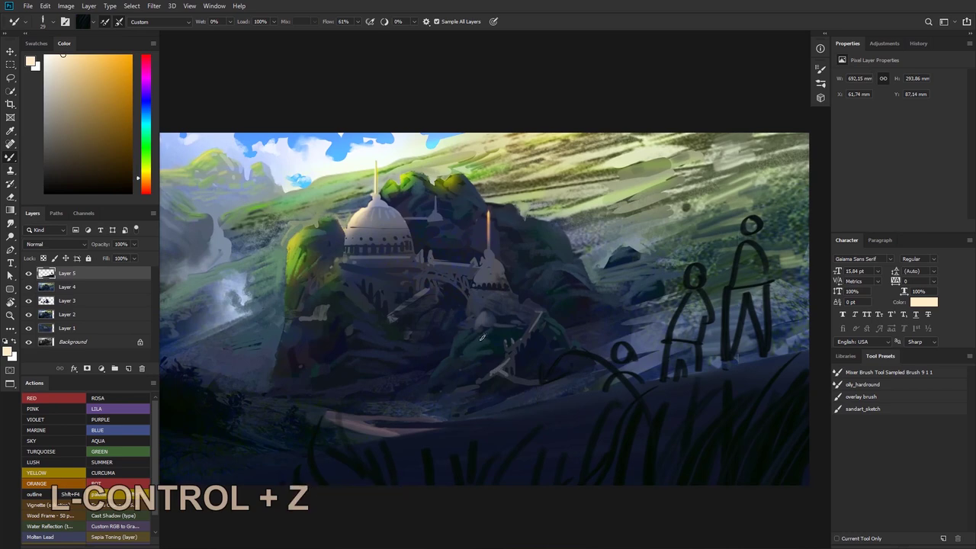
Sample the glowing orange spire, try strokes with it on the foreground slope, and undo them
{"action": "left_click", "coordinate": [487, 226], "text": "alt"}
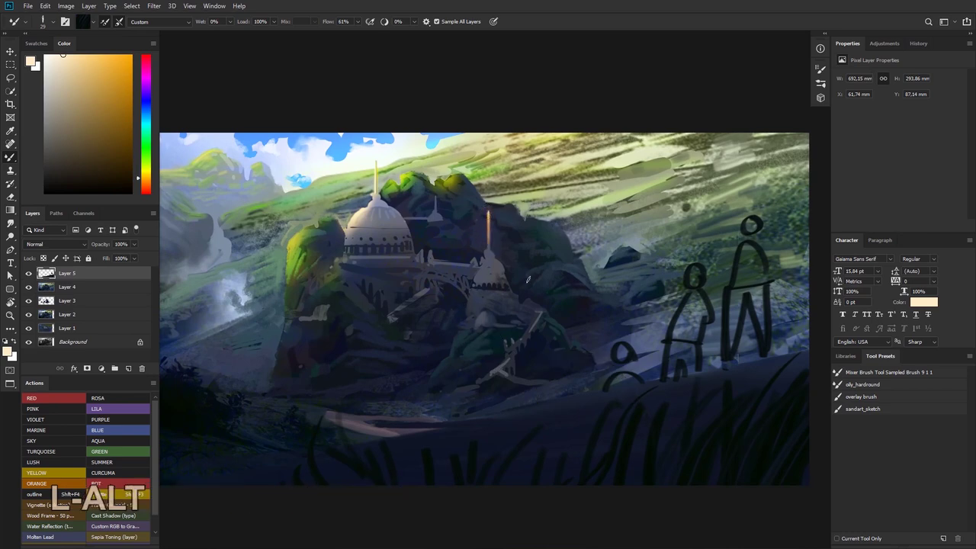
{"action": "mouse_move", "coordinate": [666, 434]}
{"action": "left_mouse_down"}
{"action": "mouse_move", "coordinate": [587, 361]}
{"action": "mouse_move", "coordinate": [567, 366]}
{"action": "mouse_move", "coordinate": [576, 395]}
{"action": "mouse_move", "coordinate": [546, 402]}
{"action": "left_mouse_up"}
{"action": "key", "text": "ctrl+z"}
{"action": "key", "text": "ctrl+z"}
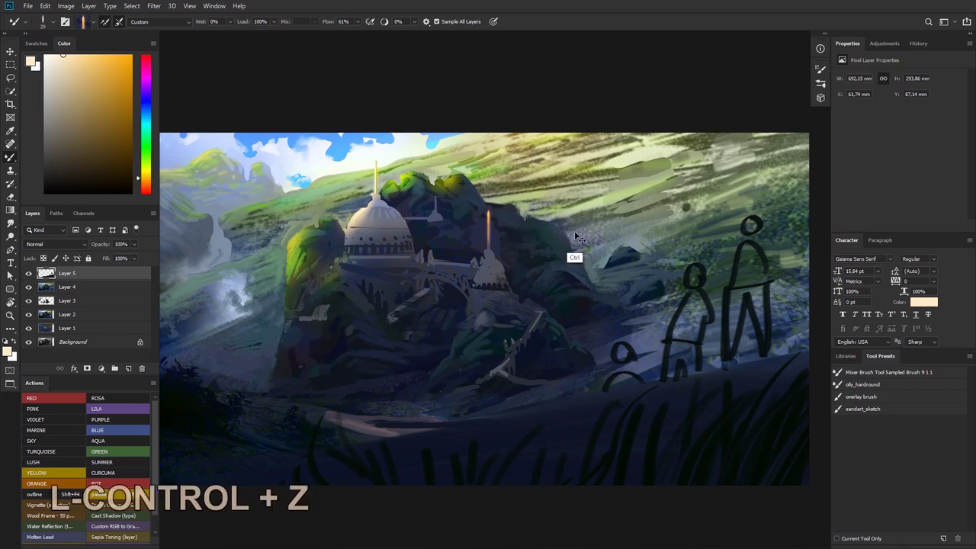
Undo the sketch strokes of all three human figures on the slope's crest, keeping the painted grass
{"action": "key", "text": "ctrl+z"}
{"action": "key", "text": "ctrl+z"}
{"action": "key", "text": "ctrl+z"}
{"action": "key", "text": "ctrl+z"}
{"action": "key", "text": "ctrl+z"}
{"action": "key", "text": "ctrl+z"}
{"action": "key", "text": "ctrl+z"}
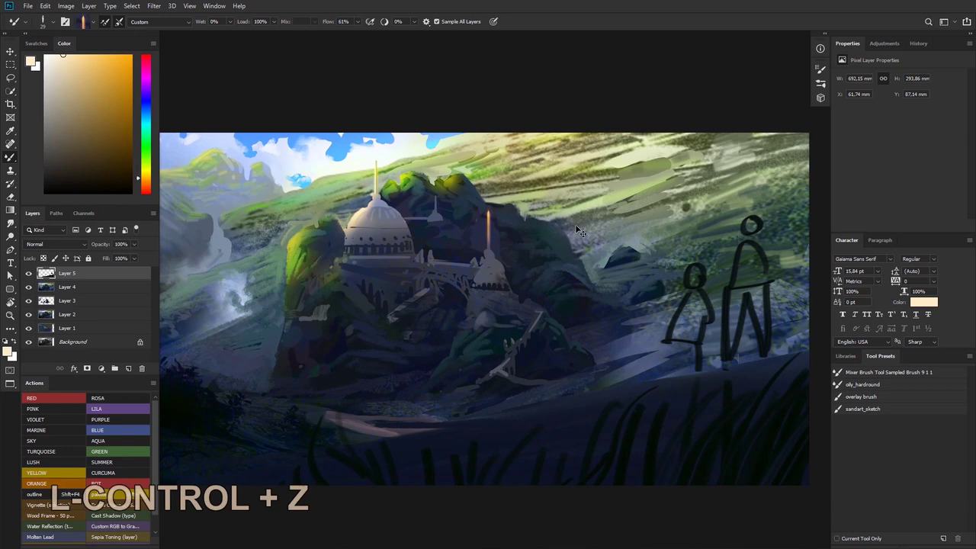
{"action": "key", "text": "ctrl+z"}
{"action": "key", "text": "ctrl+z"}
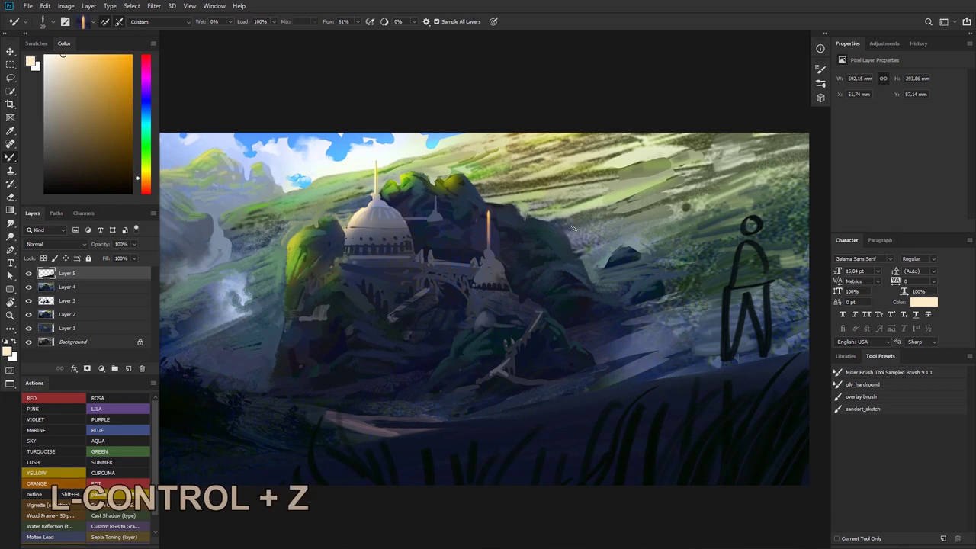
{"action": "key", "text": "ctrl+z"}
{"action": "key", "text": "ctrl+z"}
Sample the dark shadow colours of the foreground slope and left bank, and set the mixer brush size to 50 px
{"action": "left_click_drag", "start_coordinate": [621, 326], "coordinate": [600, 343]}
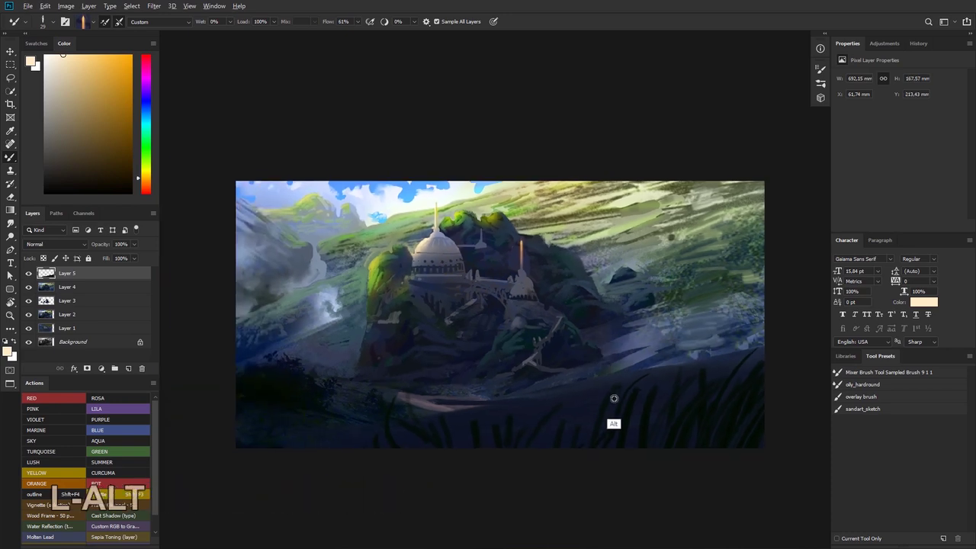
{"action": "left_click", "coordinate": [610, 397], "text": "alt"}
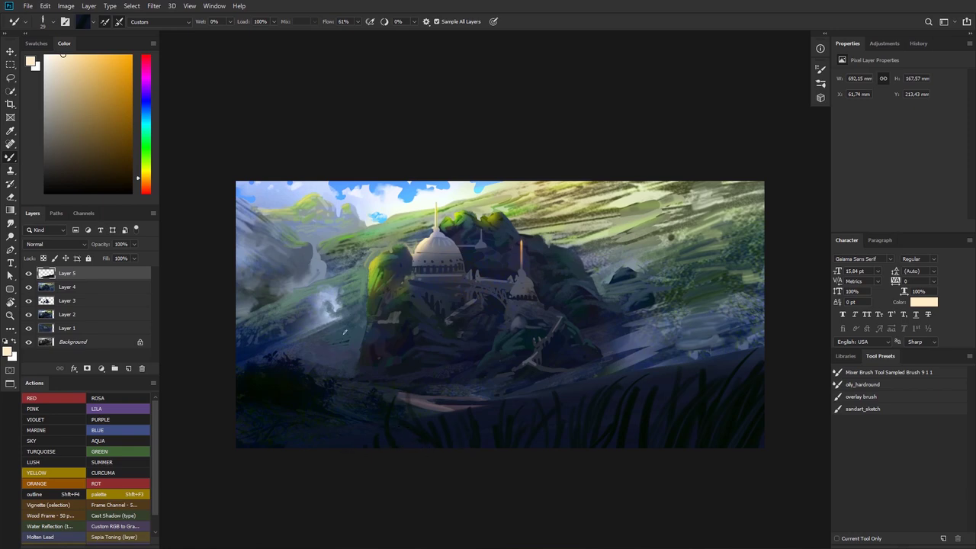
{"action": "scroll", "coordinate": [344, 332], "scroll_direction": "up", "scroll_amount": 2}
{"action": "left_click", "coordinate": [347, 423], "text": "alt"}
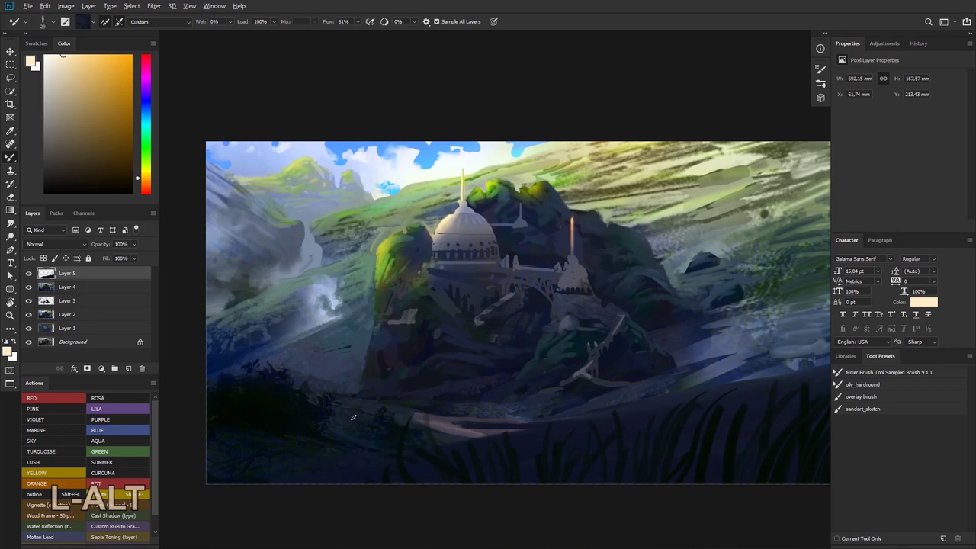
{"action": "right_click", "coordinate": [364, 368]}
{"action": "left_click", "coordinate": [438, 330]}
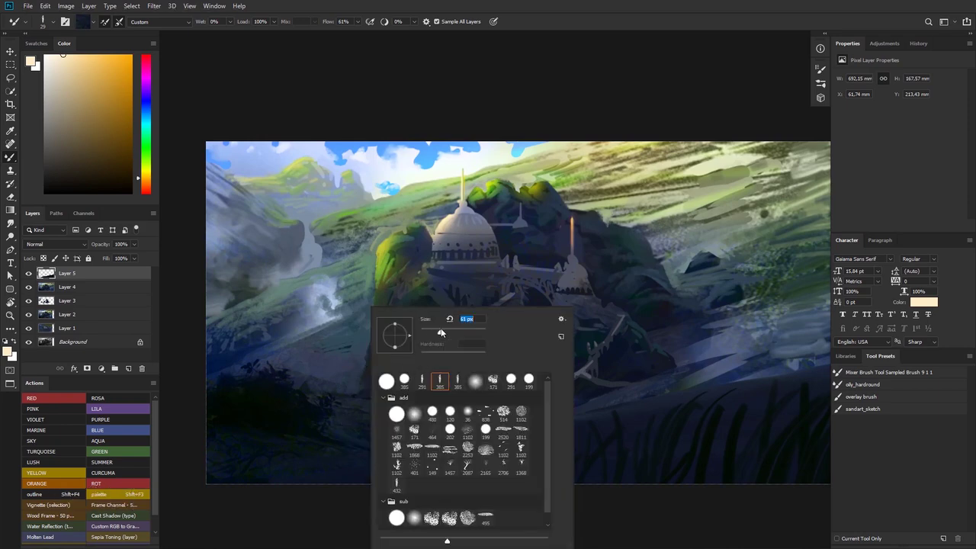
{"action": "left_click", "coordinate": [345, 422], "text": "alt"}
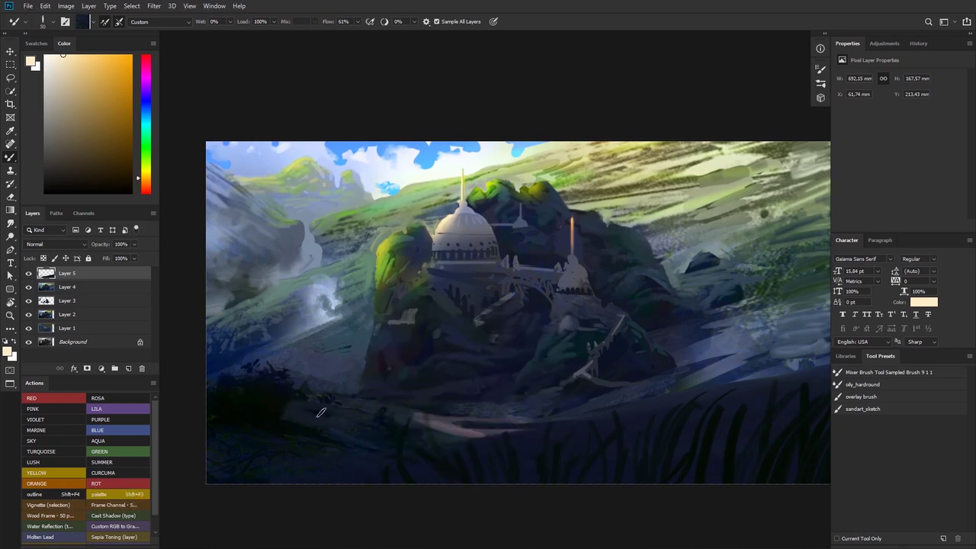
Paint dark ground strokes across the left foreground bank out to the canvas edge, resampling nearby shadow colours
{"action": "left_click_drag", "start_coordinate": [273, 391], "coordinate": [333, 407]}
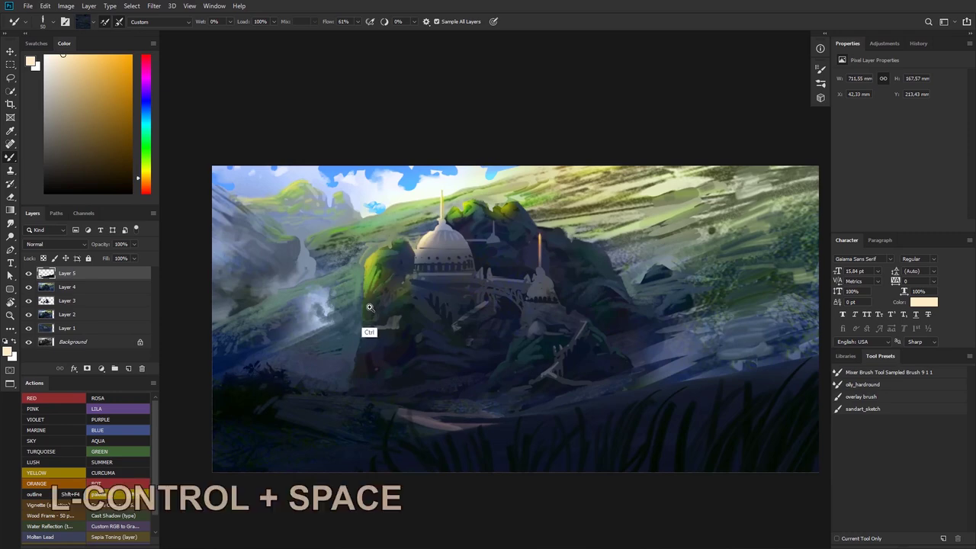
{"action": "left_click_drag", "start_coordinate": [356, 309], "coordinate": [381, 312]}
{"action": "key", "text": "alt"}
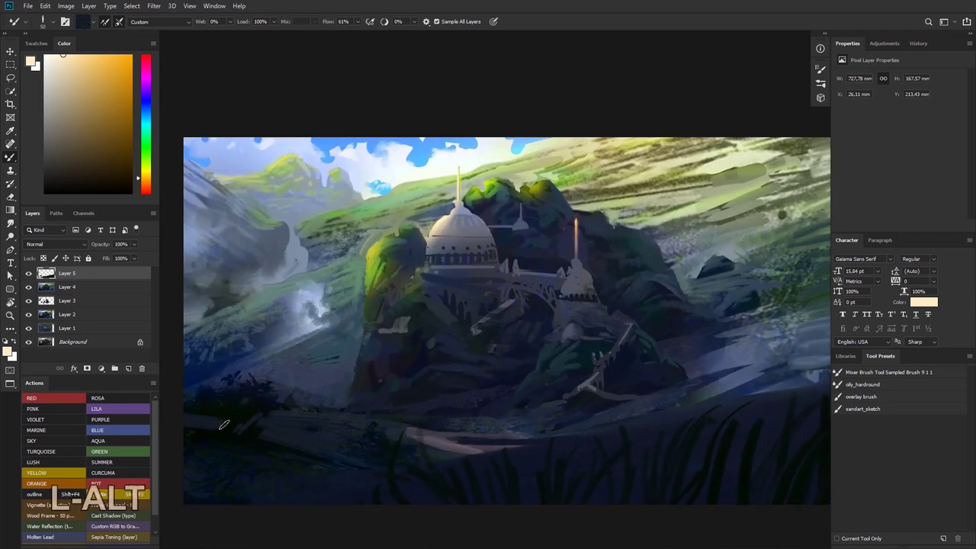
{"action": "mouse_move", "coordinate": [224, 425]}
{"action": "left_mouse_down"}
{"action": "mouse_move", "coordinate": [184, 405]}
{"action": "mouse_move", "coordinate": [191, 384]}
{"action": "mouse_move", "coordinate": [280, 385]}
{"action": "left_mouse_up"}
{"action": "left_click_drag", "start_coordinate": [325, 355], "coordinate": [288, 336]}
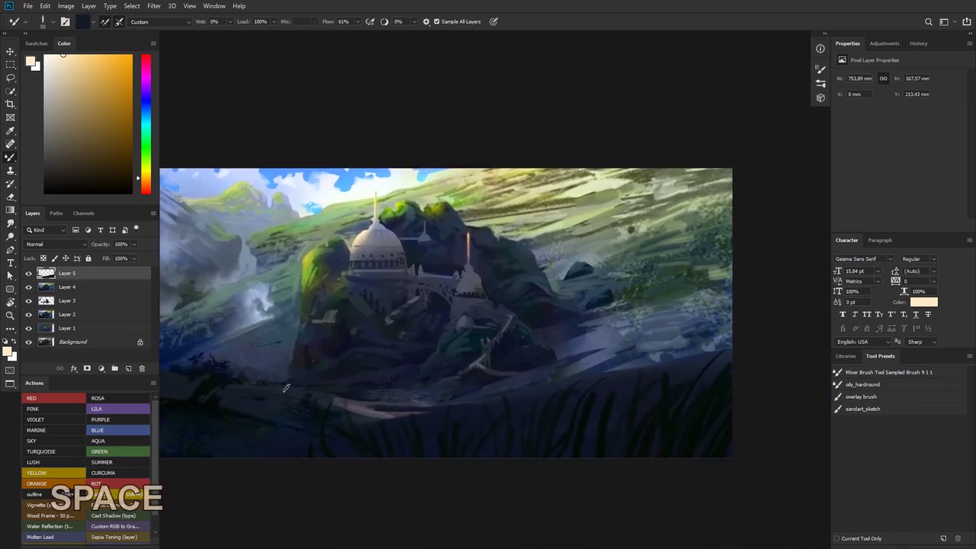
{"action": "left_click_drag", "start_coordinate": [236, 366], "coordinate": [290, 348]}
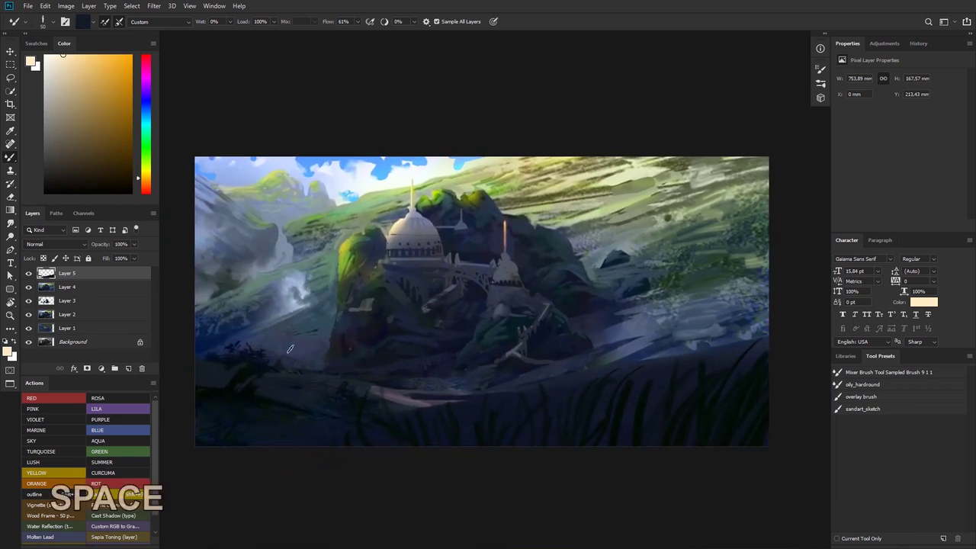
{"action": "key", "text": "alt"}
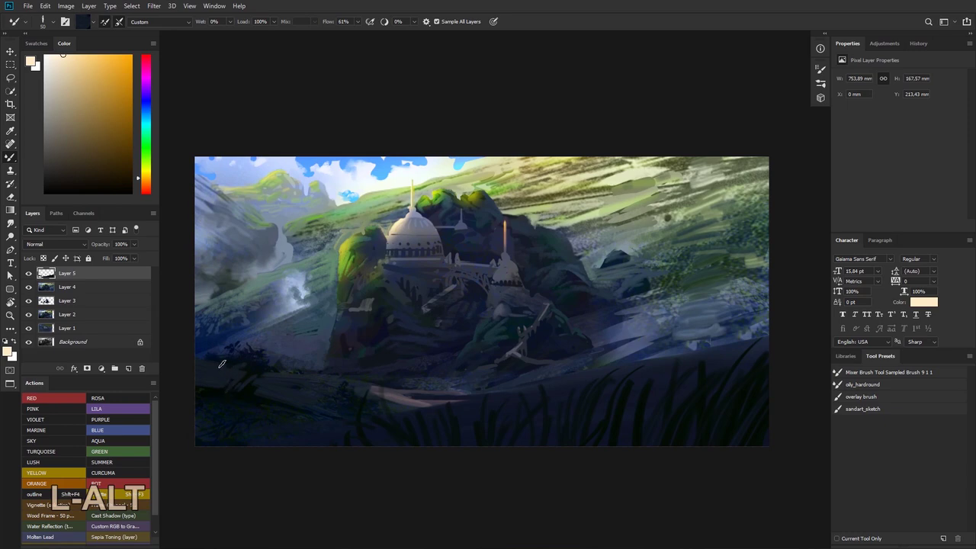
Choose the 2087 tree brush at 511 px, test a cream-coloured tree stamp on the left bank, and undo it
{"action": "right_click", "coordinate": [286, 372]}
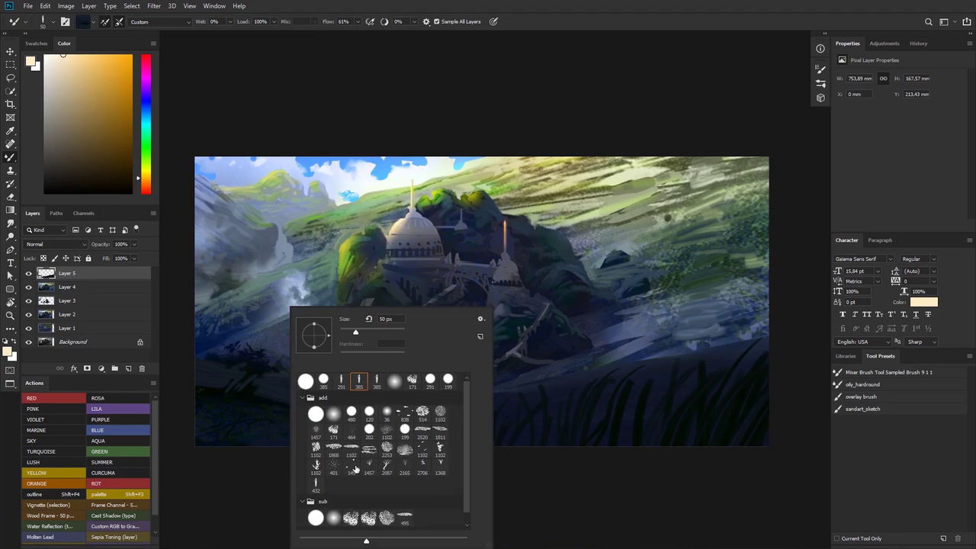
{"action": "left_click", "coordinate": [384, 471]}
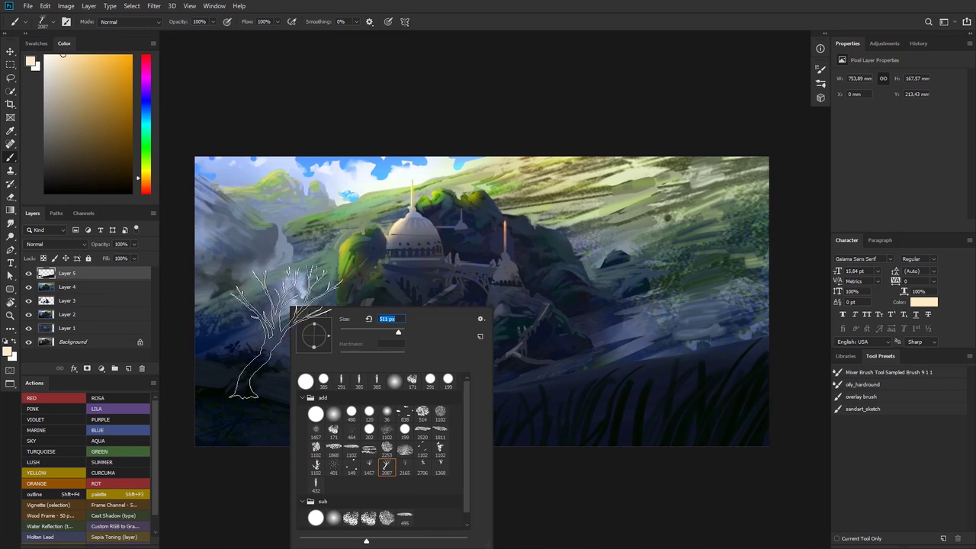
{"action": "key", "text": "alt"}
{"action": "left_click", "coordinate": [270, 338]}
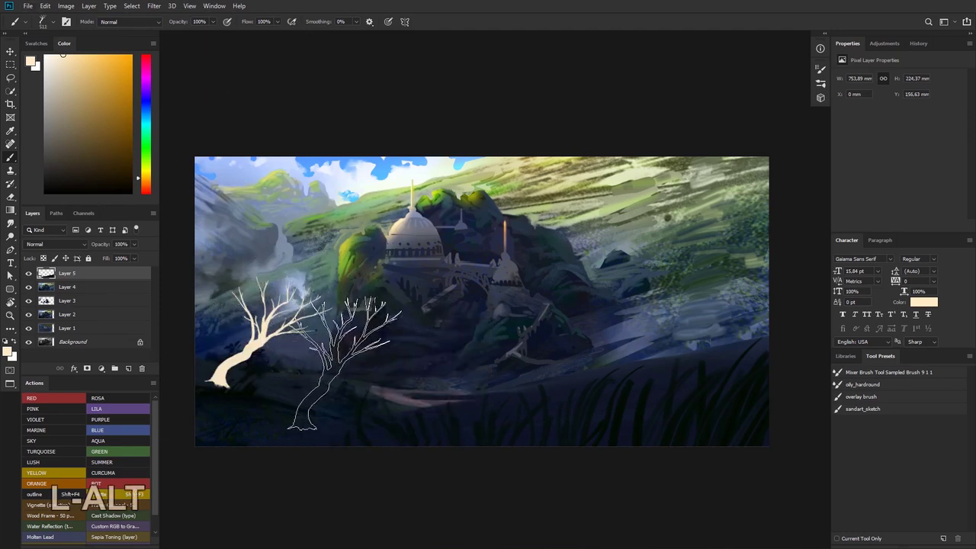
{"action": "key", "text": "ctrl+z"}
Sample a near-black colour and stamp a bare tree on the left bank, undoing and restamping to adjust its placement
{"action": "left_click", "coordinate": [256, 364], "text": "alt"}
{"action": "left_click", "coordinate": [261, 341]}
{"action": "key", "text": "ctrl+z"}
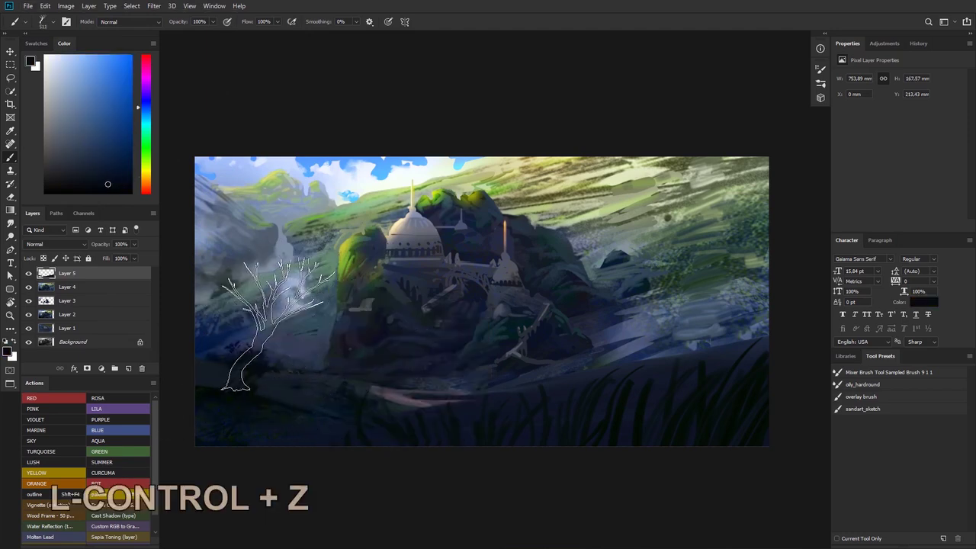
{"action": "left_click", "coordinate": [282, 330]}
{"action": "key", "text": "ctrl+z"}
{"action": "left_click", "coordinate": [264, 331]}
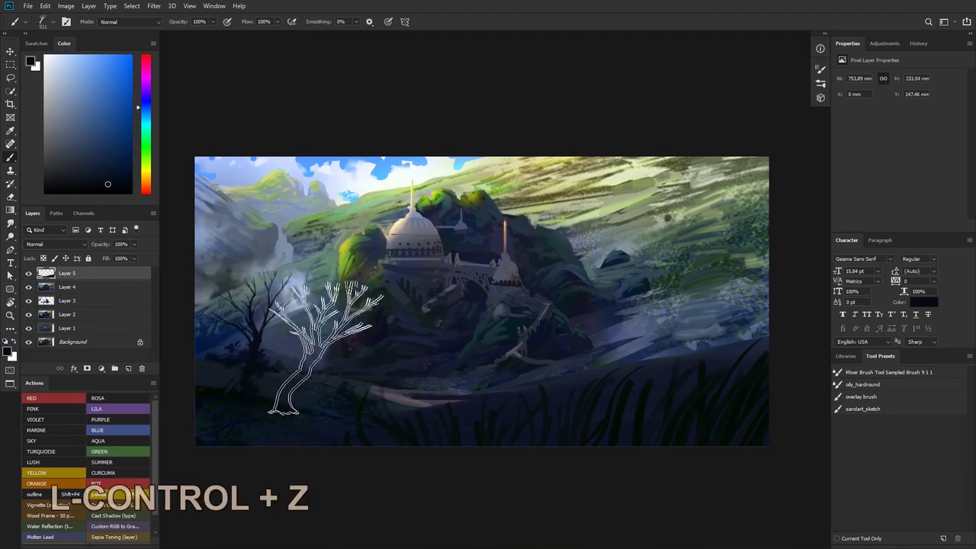
{"action": "key", "text": "ctrl+space"}
{"action": "mouse_move", "coordinate": [364, 252]}
{"action": "left_mouse_down"}
{"action": "mouse_move", "coordinate": [327, 270]}
{"action": "mouse_move", "coordinate": [350, 284]}
{"action": "left_mouse_up"}
{"action": "key", "text": "ctrl+z"}
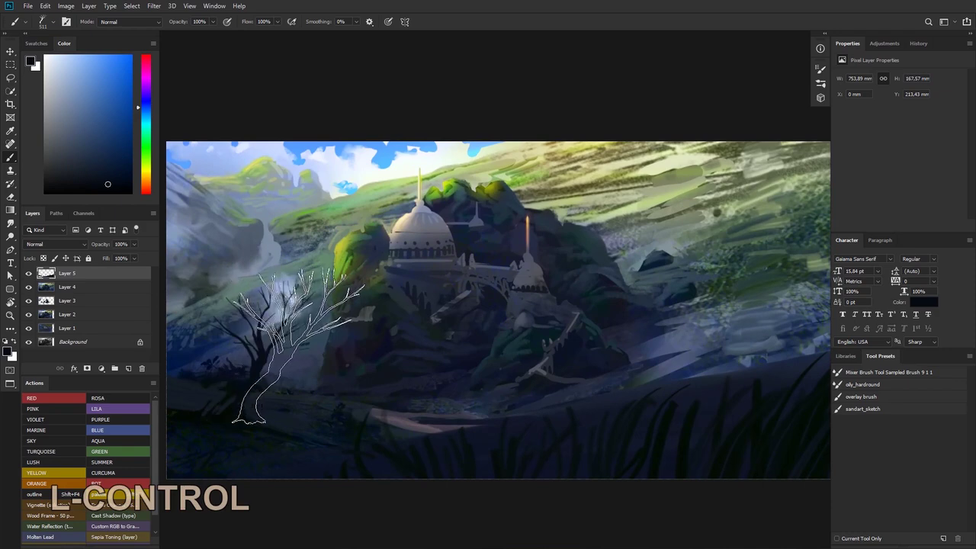
{"action": "mouse_move", "coordinate": [349, 320]}
{"action": "left_mouse_down"}
{"action": "mouse_move", "coordinate": [272, 272]}
{"action": "mouse_move", "coordinate": [256, 250]}
{"action": "mouse_move", "coordinate": [283, 252]}
{"action": "mouse_move", "coordinate": [298, 273]}
{"action": "mouse_move", "coordinate": [342, 229]}
{"action": "mouse_move", "coordinate": [324, 224]}
{"action": "left_mouse_up"}
{"action": "mouse_move", "coordinate": [325, 224]}
{"action": "left_mouse_down"}
{"action": "mouse_move", "coordinate": [336, 228]}
{"action": "mouse_move", "coordinate": [313, 253]}
{"action": "mouse_move", "coordinate": [338, 303]}
{"action": "left_mouse_up"}
Stamp smaller bare saplings just right of the large tree with the 2165 brush at 432 px, undoing misplaced stamps
{"action": "right_click", "coordinate": [329, 340]}
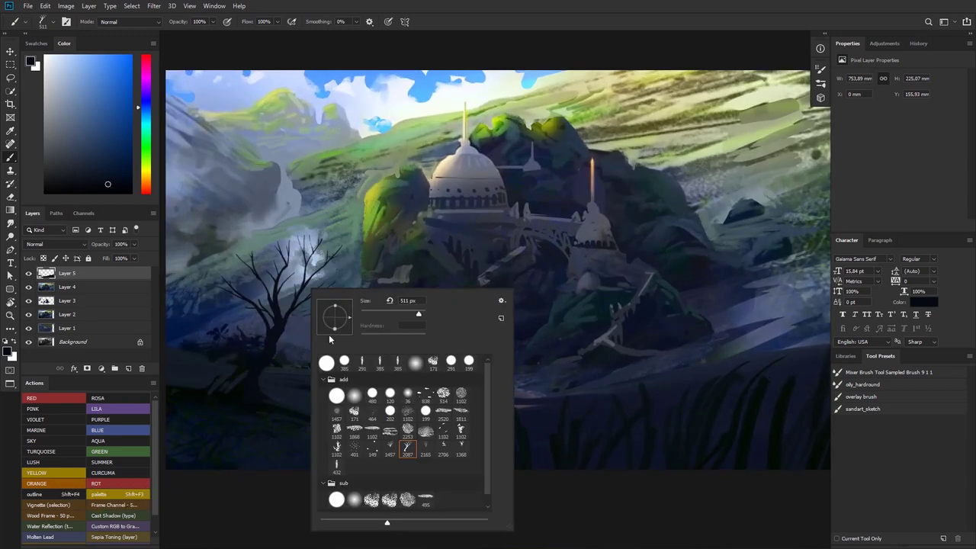
{"action": "left_click", "coordinate": [426, 451]}
{"action": "left_click", "coordinate": [312, 377]}
{"action": "key", "text": "ctrl+z"}
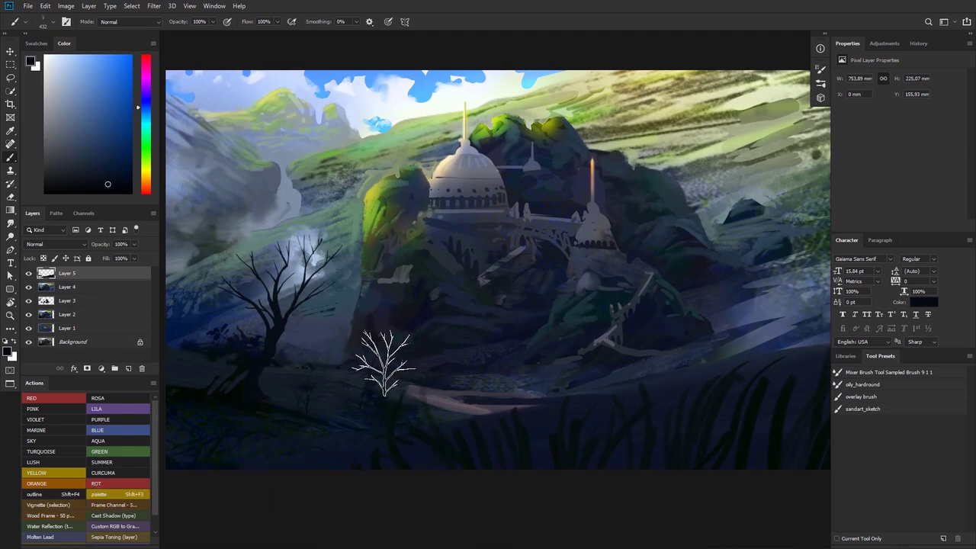
{"action": "key", "text": "ctrl+z"}
{"action": "left_click", "coordinate": [336, 347]}
{"action": "key", "text": "ctrl+space"}
{"action": "mouse_move", "coordinate": [361, 377]}
{"action": "left_mouse_down"}
{"action": "mouse_move", "coordinate": [323, 401]}
{"action": "mouse_move", "coordinate": [331, 388]}
{"action": "left_mouse_up"}
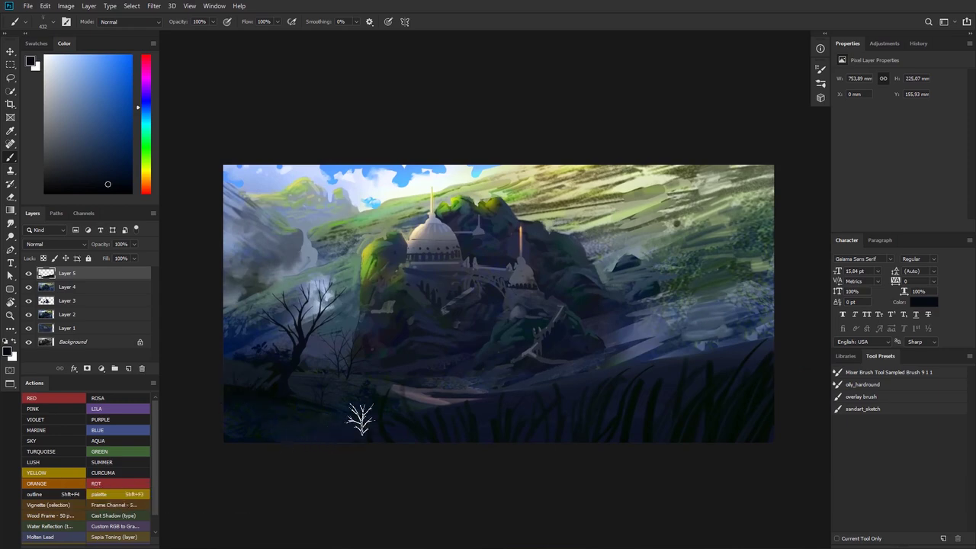
{"action": "left_click_drag", "start_coordinate": [323, 305], "coordinate": [336, 278]}
Try stamping dark leaf clusters over the large tree's branches with the 2706 foliage brush at 259 px
{"action": "right_click", "coordinate": [305, 293]}
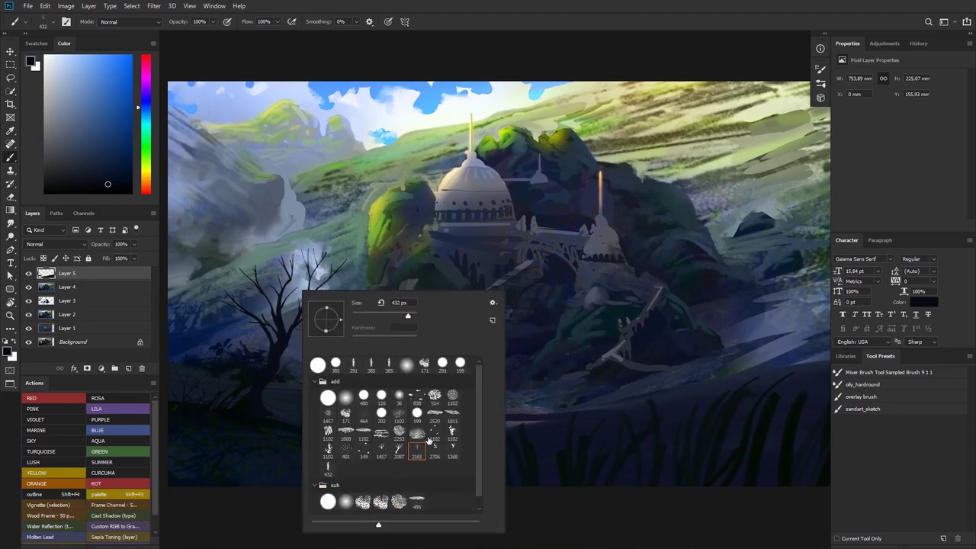
{"action": "left_click", "coordinate": [435, 452]}
{"action": "left_click", "coordinate": [290, 282]}
{"action": "key", "text": "ctrl+z"}
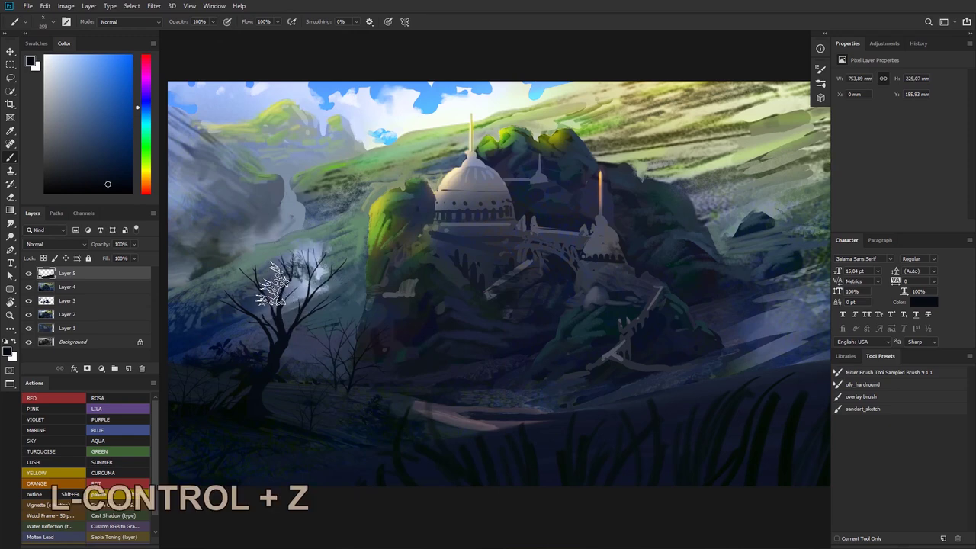
{"action": "left_click", "coordinate": [235, 307]}
{"action": "left_click", "coordinate": [320, 304]}
{"action": "left_click", "coordinate": [330, 294]}
{"action": "left_click", "coordinate": [335, 267]}
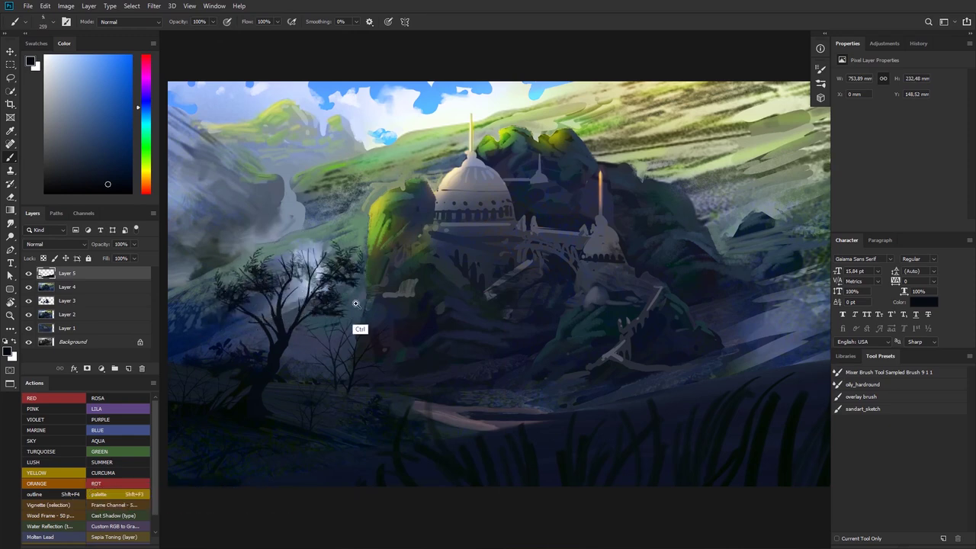
{"action": "key", "text": "ctrl+space"}
{"action": "left_click_drag", "start_coordinate": [356, 303], "coordinate": [345, 326]}
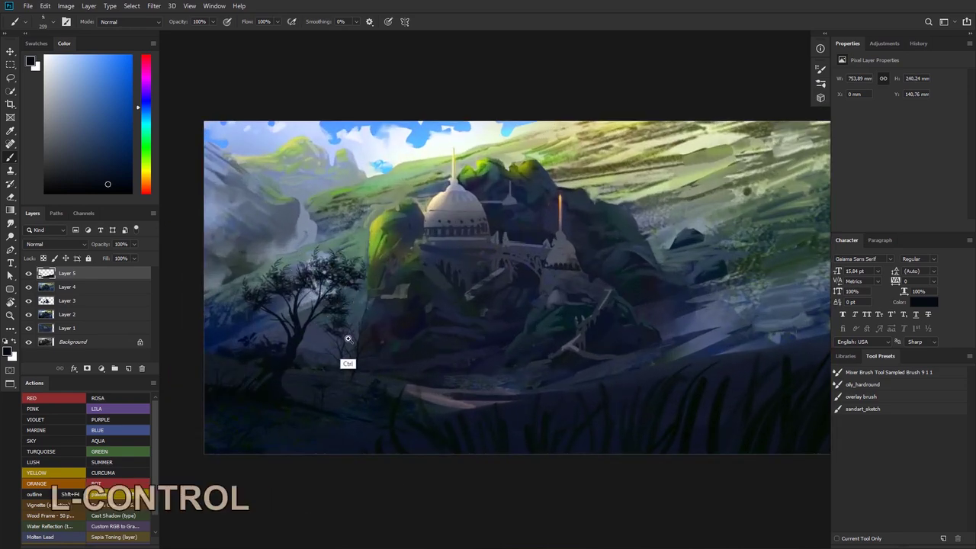
{"action": "key", "text": "ctrl+space"}
{"action": "mouse_move", "coordinate": [348, 338]}
{"action": "left_mouse_down"}
{"action": "mouse_move", "coordinate": [312, 361]}
{"action": "mouse_move", "coordinate": [351, 351]}
{"action": "left_mouse_up"}
Undo the leaf clusters stamped on the large tree, back to its bare branches
{"action": "key", "text": "ctrl+z"}
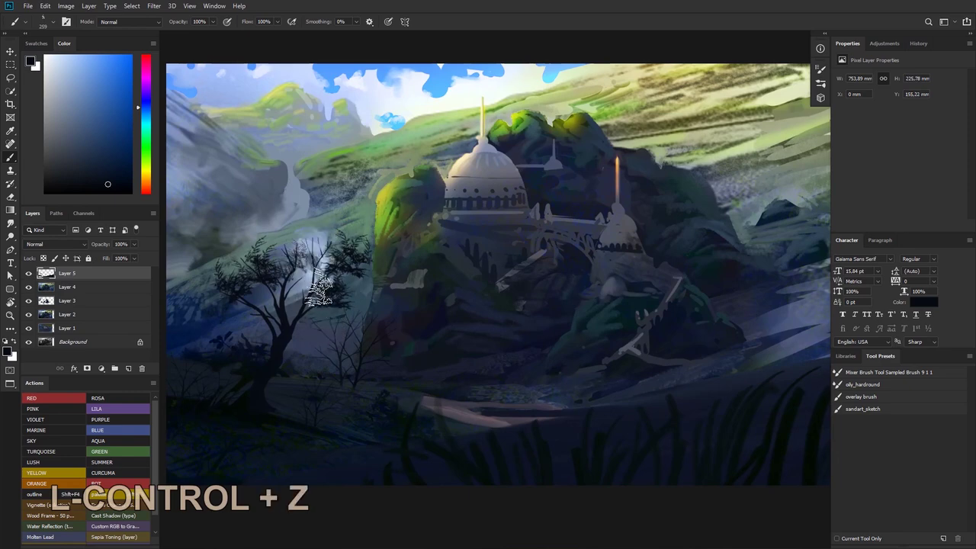
{"action": "key", "text": "ctrl+z"}
{"action": "key", "text": "ctrl+z"}
Switch to the 1368 foliage brush at 168 px and stamp dark leaves on the large tree's upper right branches
{"action": "right_click", "coordinate": [341, 254]}
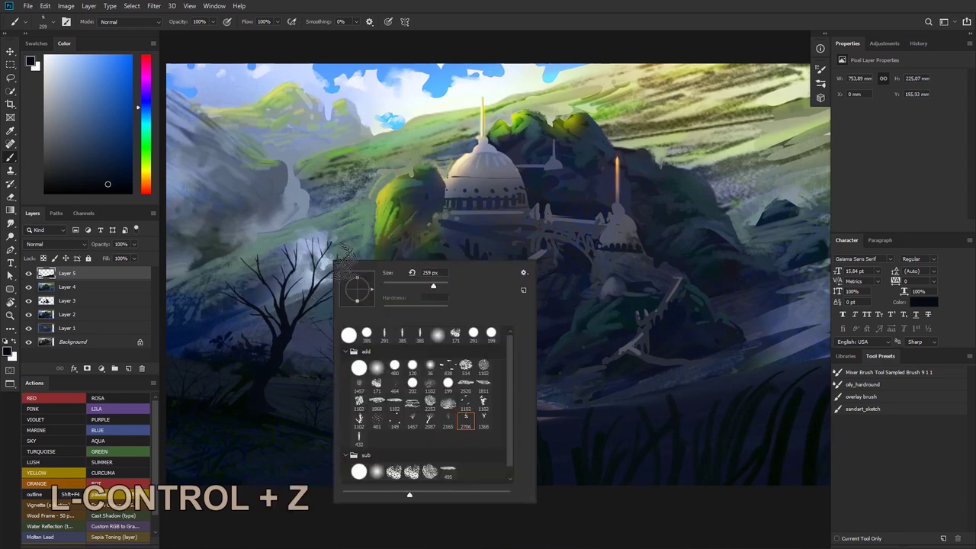
{"action": "left_click", "coordinate": [482, 421]}
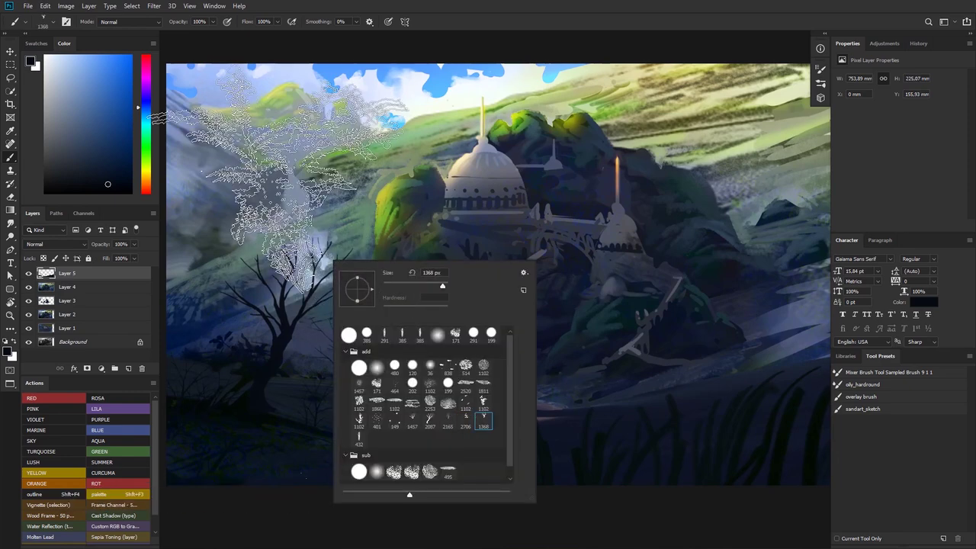
{"action": "left_click_drag", "start_coordinate": [427, 287], "coordinate": [426, 286]}
{"action": "left_click", "coordinate": [303, 244]}
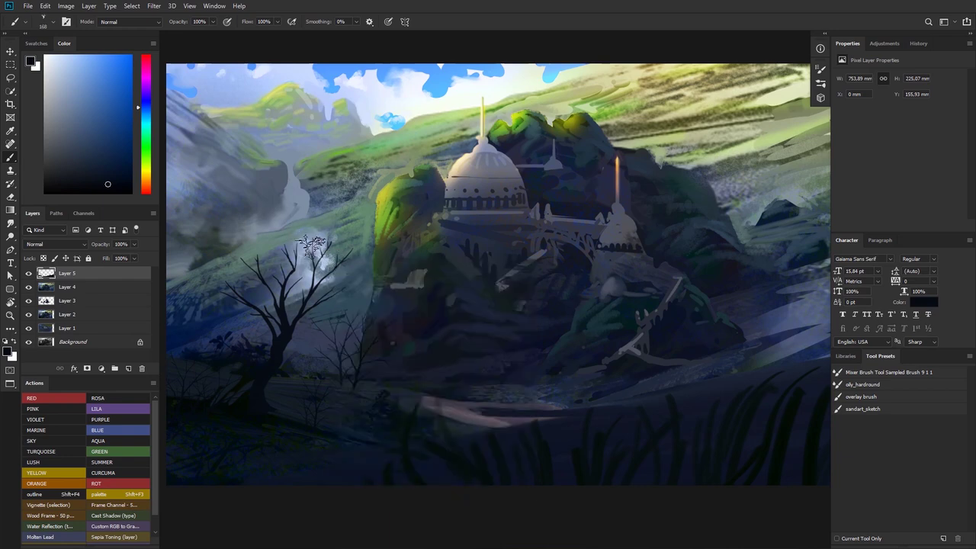
{"action": "left_click", "coordinate": [314, 247]}
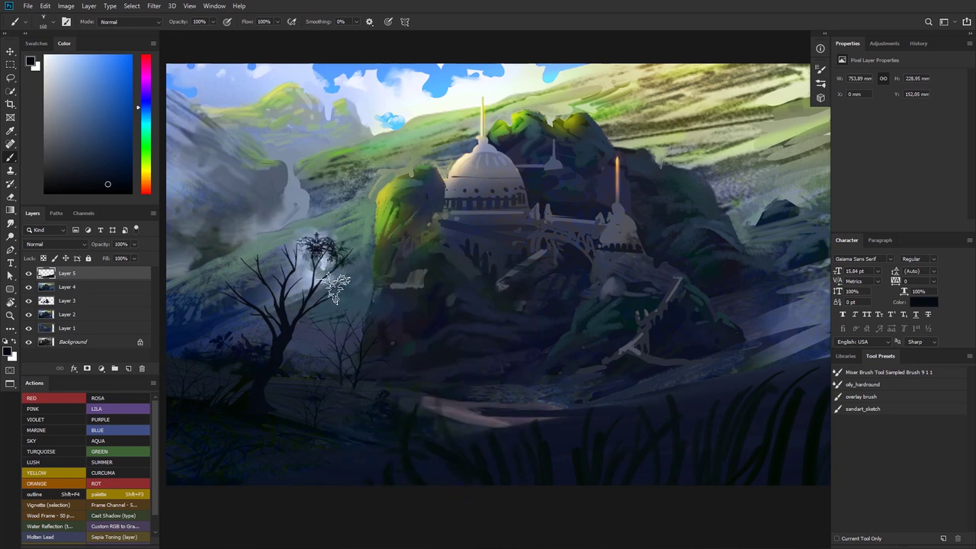
{"action": "key", "text": "ctrl+z"}
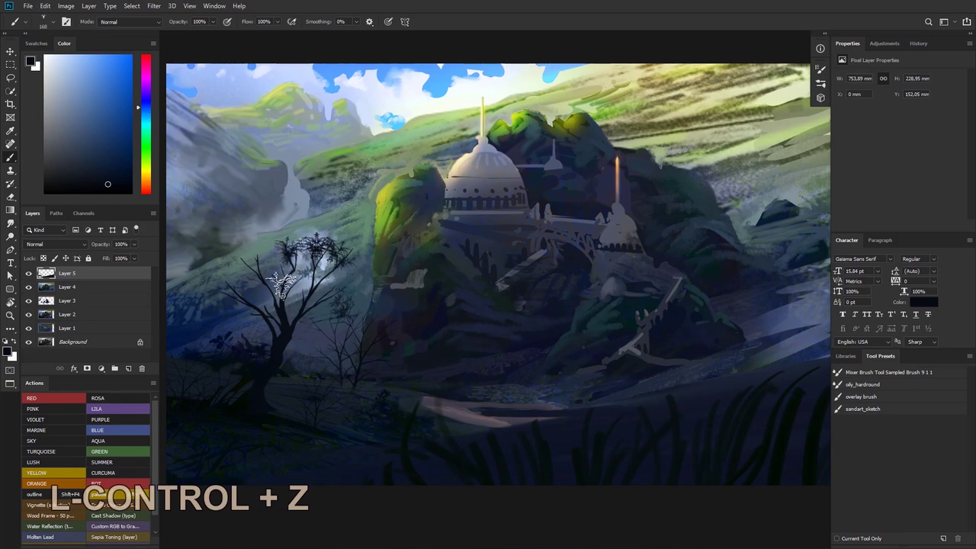
Fill the rest of the large tree's crown with dark leaf stamps, undoing the last unwanted one
{"action": "key", "text": "ctrl+space"}
{"action": "left_click_drag", "start_coordinate": [248, 327], "coordinate": [278, 292]}
{"action": "key", "text": "ctrl+space"}
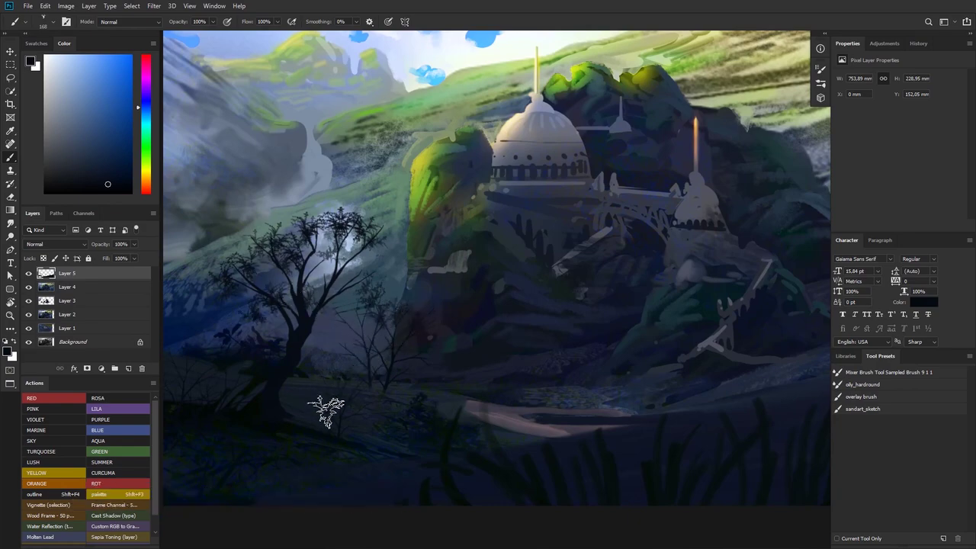
{"action": "key", "text": "ctrl+space"}
{"action": "left_click_drag", "start_coordinate": [314, 371], "coordinate": [320, 263]}
{"action": "key", "text": "ctrl+z"}
{"action": "key", "text": "ctrl+space"}
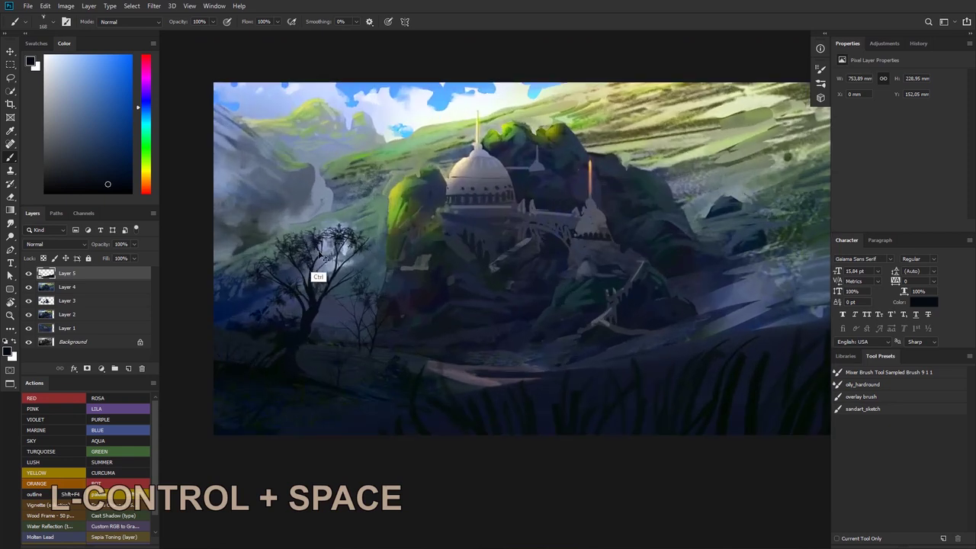
Lasso the large leafy tree, scale it down and shift it slightly with Free Transform, apply the change, and deselect
{"action": "key", "text": "l"}
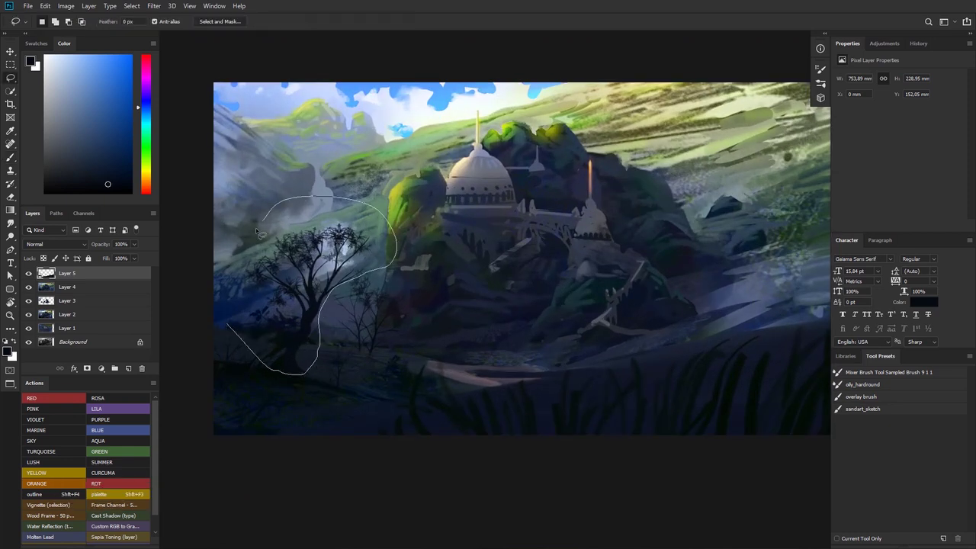
{"action": "left_click_drag", "start_coordinate": [229, 307], "coordinate": [227, 321]}
{"action": "key", "text": "ctrl+t"}
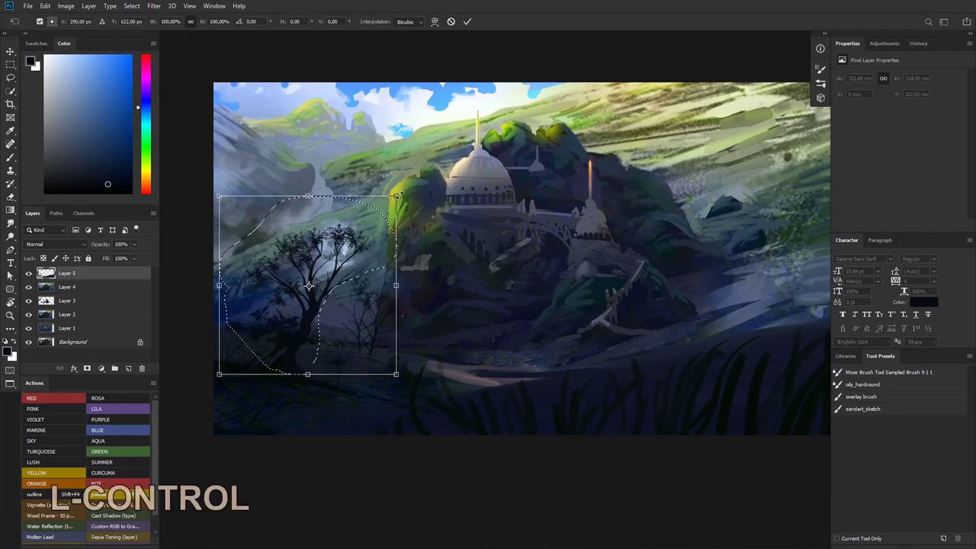
{"action": "left_click_drag", "start_coordinate": [393, 198], "coordinate": [377, 227]}
{"action": "left_click_drag", "start_coordinate": [297, 312], "coordinate": [307, 311]}
{"action": "key", "text": "ctrl+space"}
{"action": "mouse_move", "coordinate": [381, 226]}
{"action": "left_mouse_down"}
{"action": "mouse_move", "coordinate": [359, 236]}
{"action": "mouse_move", "coordinate": [376, 229]}
{"action": "left_mouse_up"}
{"action": "key", "text": "Return"}
{"action": "key", "text": "ctrl+d"}
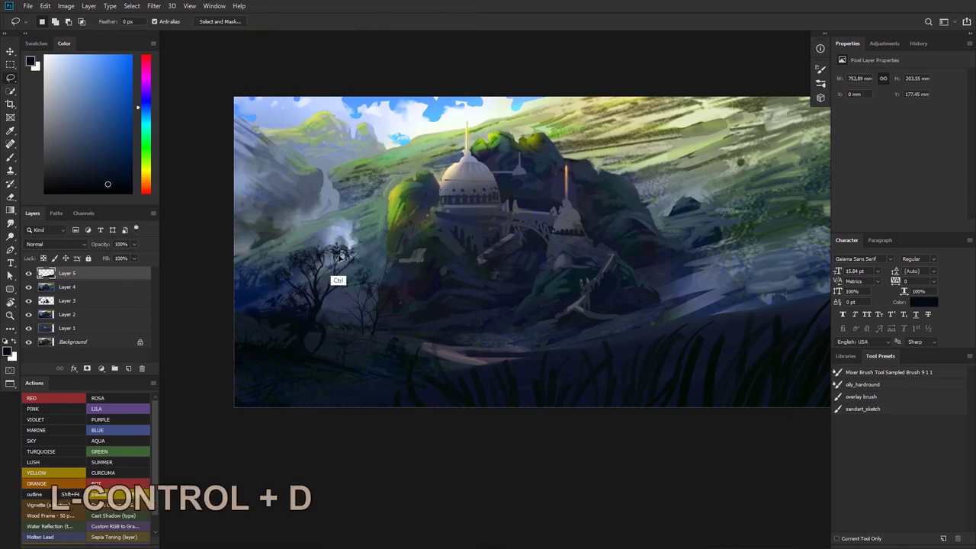
{"action": "key", "text": "ctrl+space"}
{"action": "left_click_drag", "start_coordinate": [381, 164], "coordinate": [381, 229]}
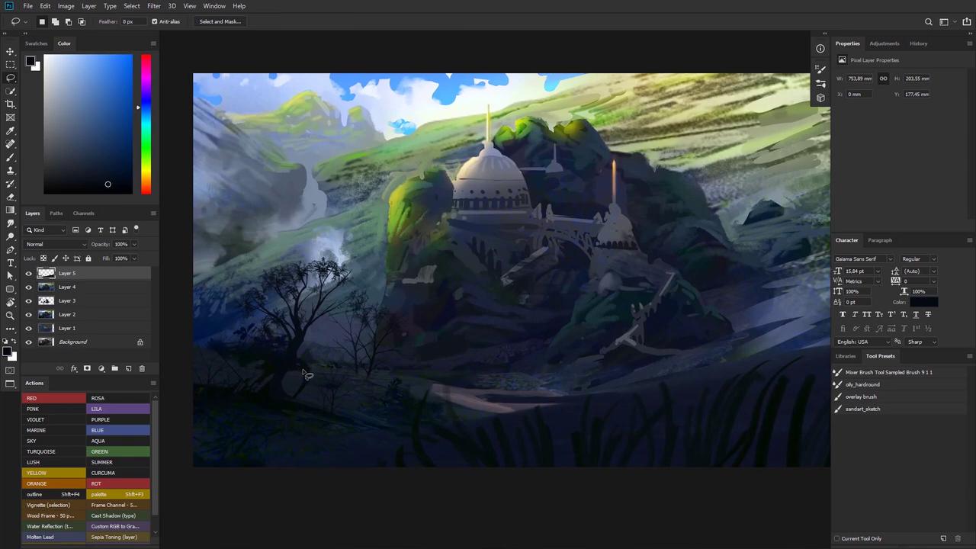
Clean up around the large tree's trunk with the eraser and brush, sample a dark ground color, and undo the last stroke
{"action": "key", "text": "e"}
{"action": "key", "text": "ctrl"}
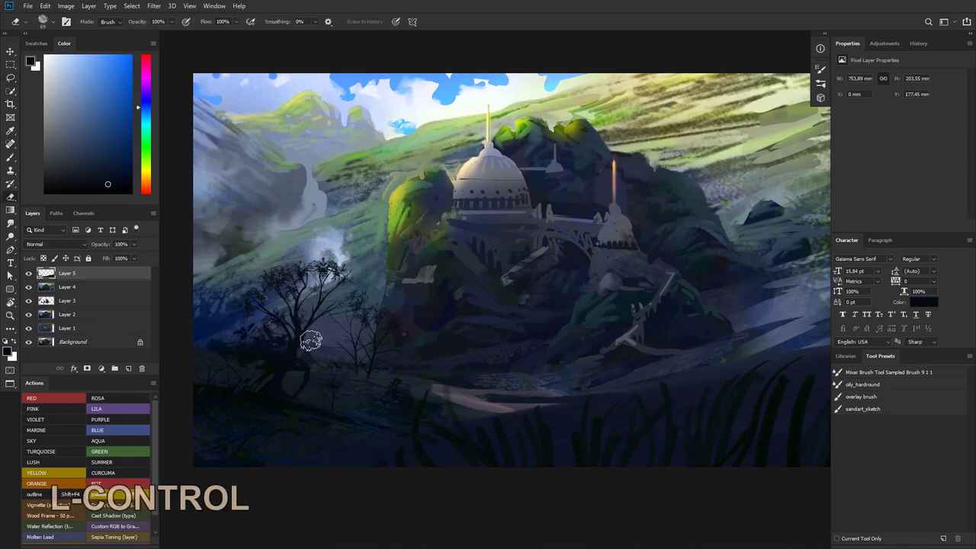
{"action": "key", "text": "b"}
{"action": "key", "text": "alt"}
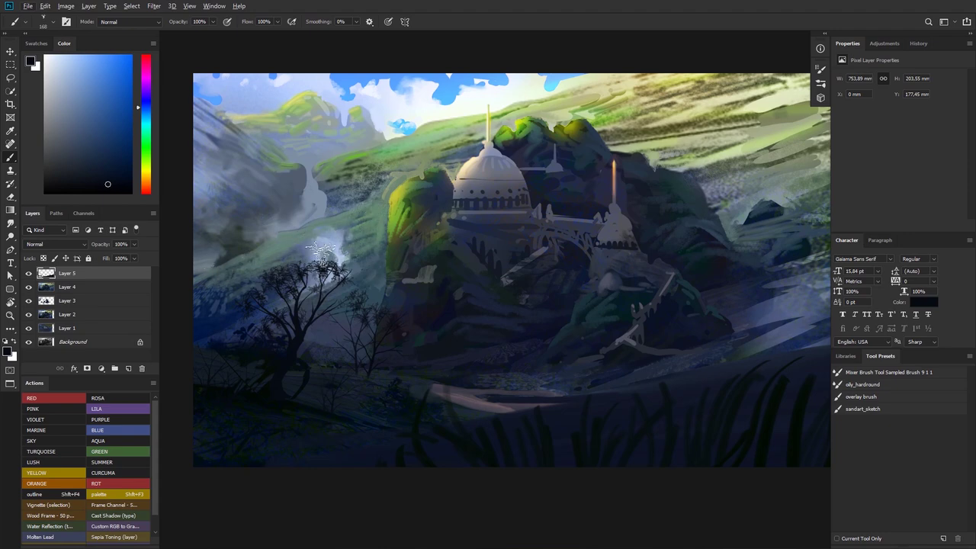
{"action": "key", "text": "alt"}
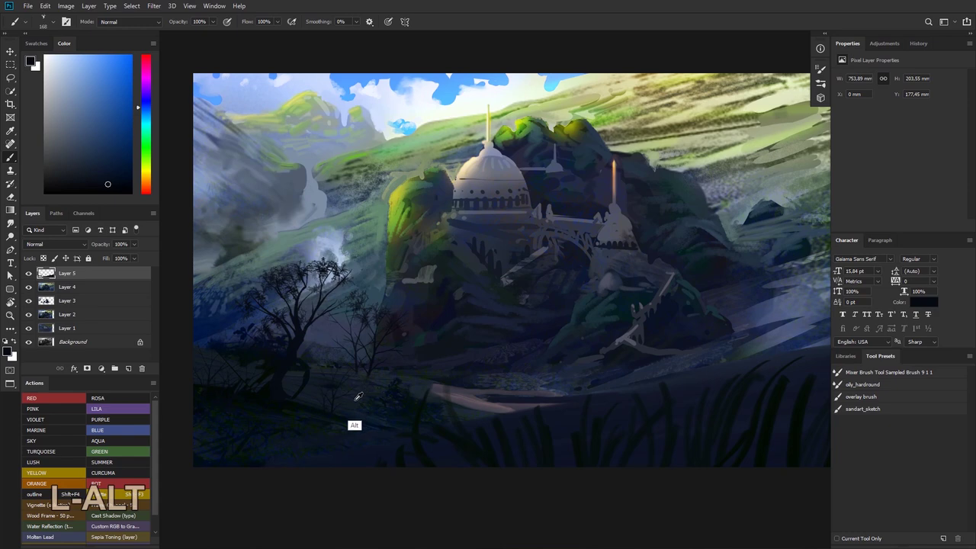
{"action": "left_click", "coordinate": [358, 396], "text": "alt"}
{"action": "key", "text": "ctrl+z"}
Switch to the 291 mixer brush tip at 36 px and cover the lighter patch beside the large tree's base with sampled dark color
{"action": "right_click", "coordinate": [330, 364]}
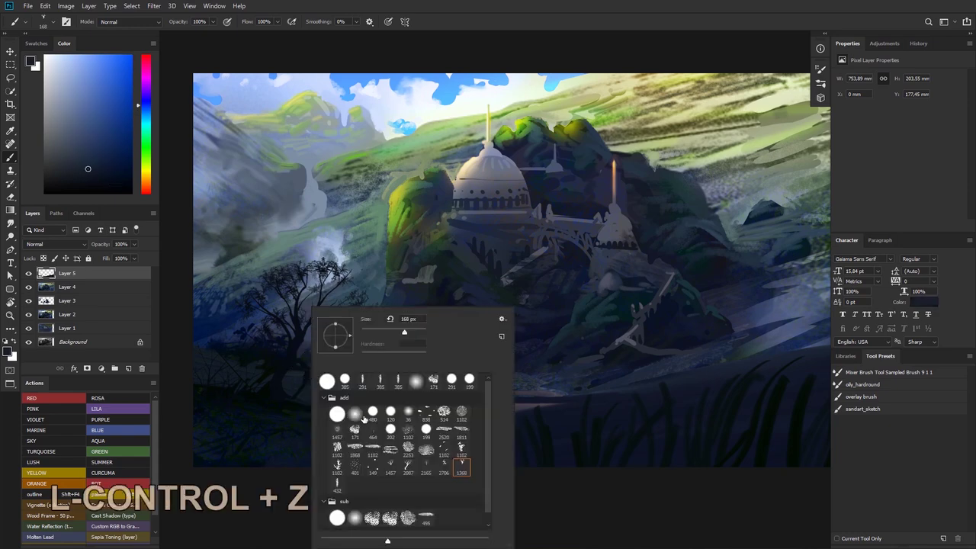
{"action": "left_click", "coordinate": [361, 386]}
{"action": "left_click", "coordinate": [286, 440], "text": "alt"}
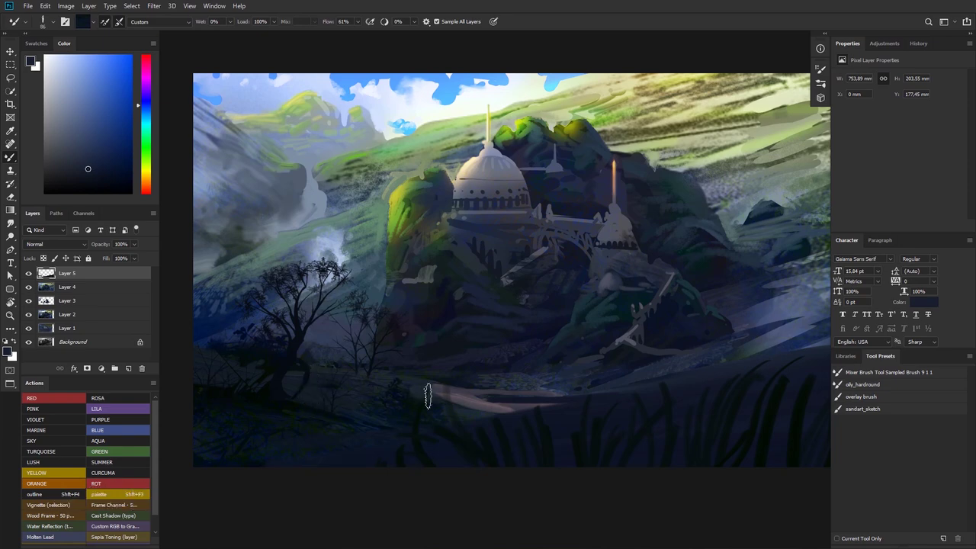
{"action": "key", "text": "alt"}
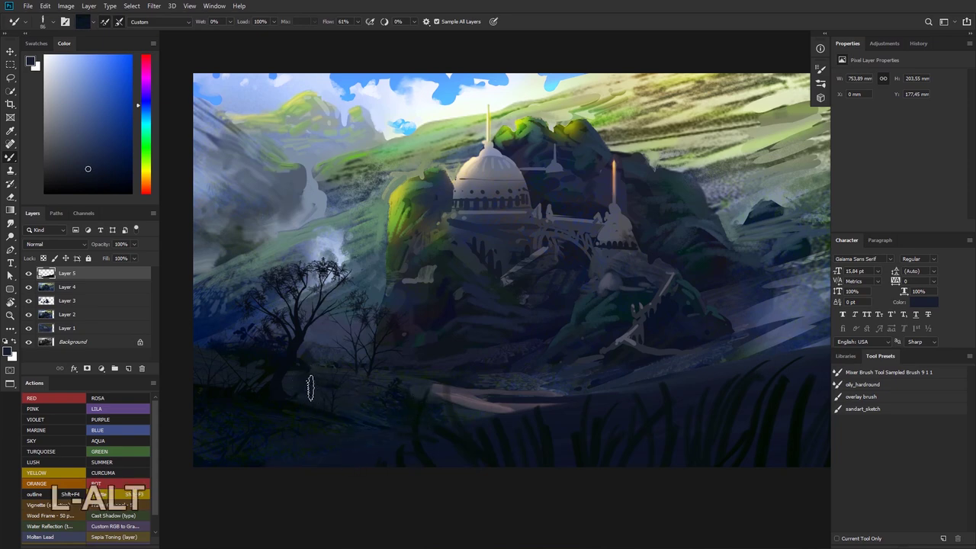
{"action": "right_click", "coordinate": [323, 379]}
{"action": "left_click", "coordinate": [385, 334]}
{"action": "left_click", "coordinate": [303, 379]}
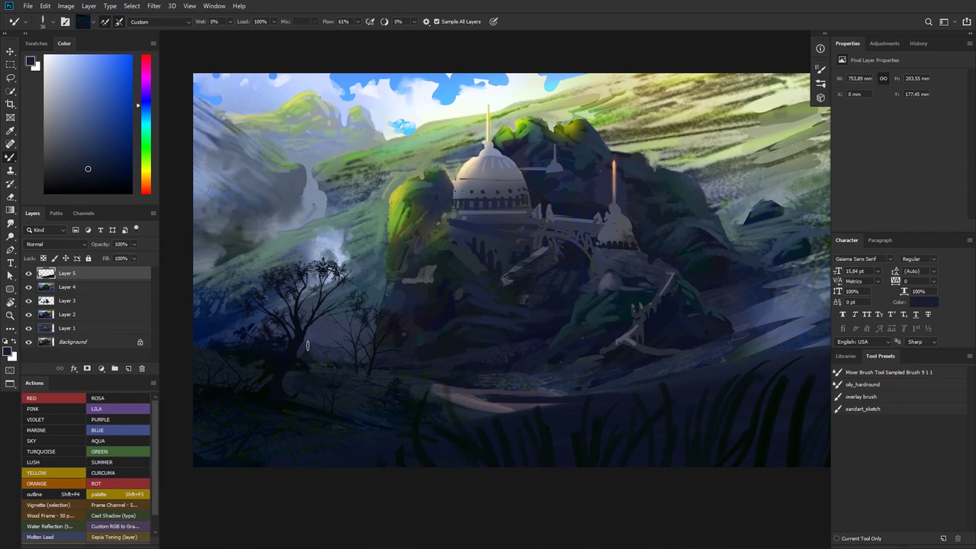
Blend the shadowed ground around and left of the large tree with dark tones sampled from the painting
{"action": "key", "text": "alt"}
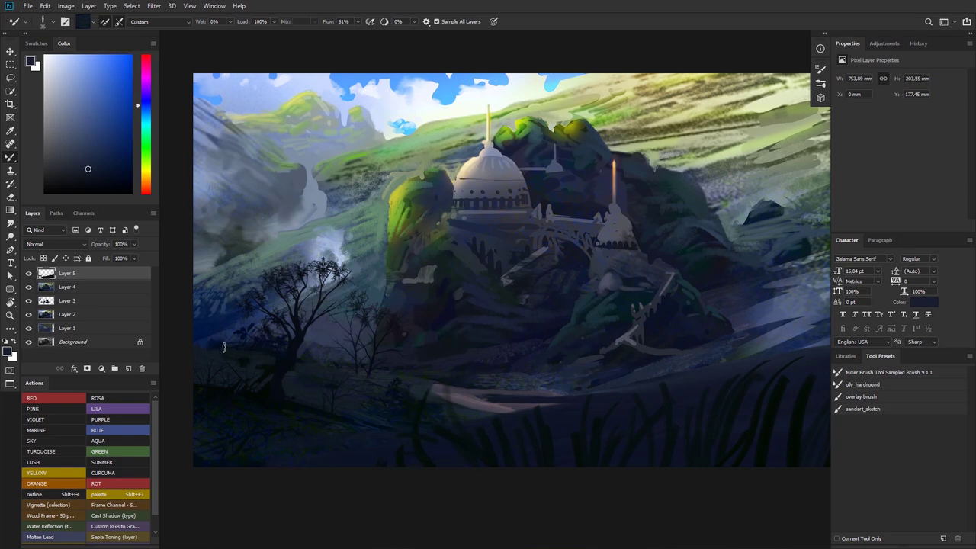
{"action": "key", "text": "ctrl+space"}
{"action": "mouse_move", "coordinate": [303, 337]}
{"action": "left_mouse_down"}
{"action": "mouse_move", "coordinate": [282, 340]}
{"action": "mouse_move", "coordinate": [294, 340]}
{"action": "left_mouse_up"}
{"action": "key", "text": "alt"}
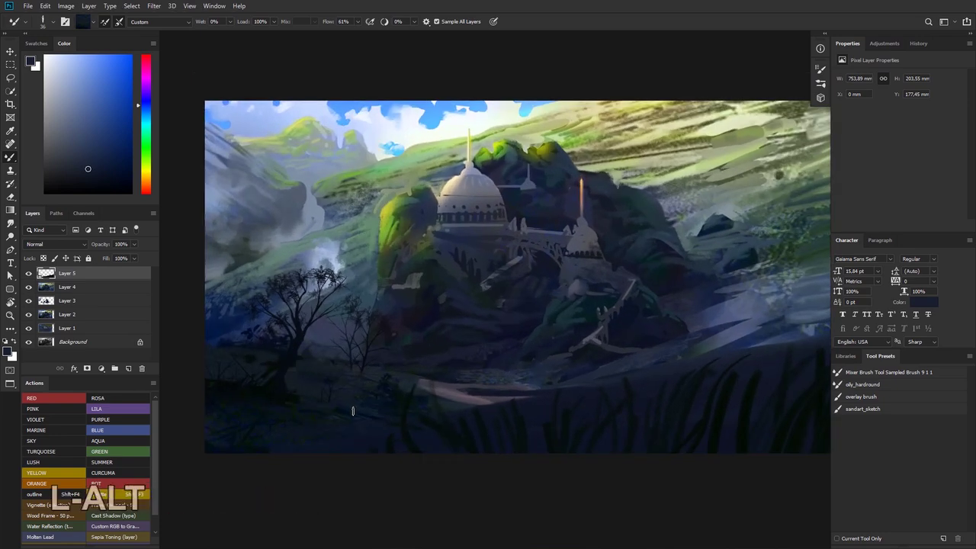
{"action": "key", "text": "ctrl+space"}
{"action": "mouse_move", "coordinate": [270, 317]}
{"action": "left_mouse_down"}
{"action": "mouse_move", "coordinate": [229, 318]}
{"action": "mouse_move", "coordinate": [251, 319]}
{"action": "left_mouse_up"}
{"action": "key", "text": "ctrl+space"}
{"action": "left_click_drag", "start_coordinate": [526, 283], "coordinate": [558, 280]}
{"action": "key", "text": "space"}
{"action": "left_click_drag", "start_coordinate": [578, 251], "coordinate": [517, 258]}
{"action": "key", "text": "ctrl+space"}
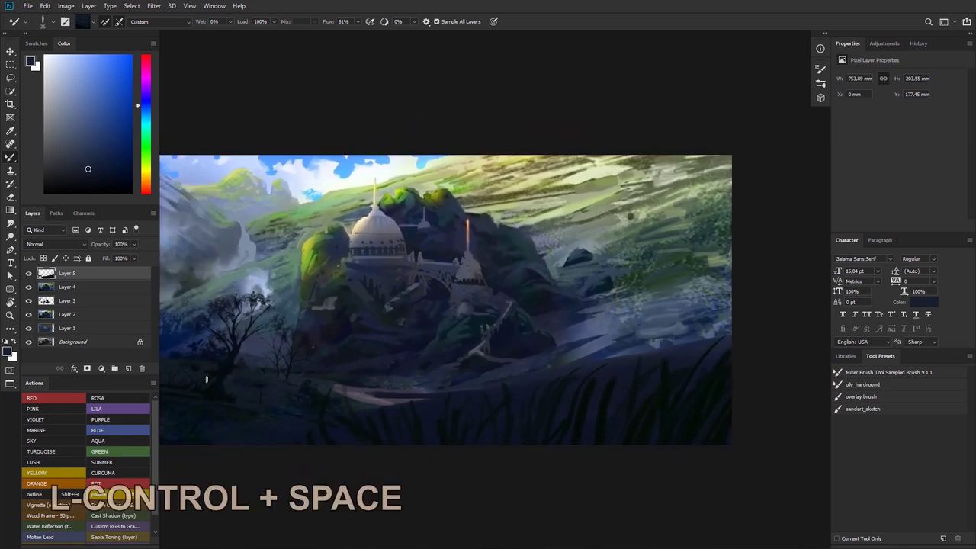
{"action": "left_click", "coordinate": [232, 387], "text": "alt"}
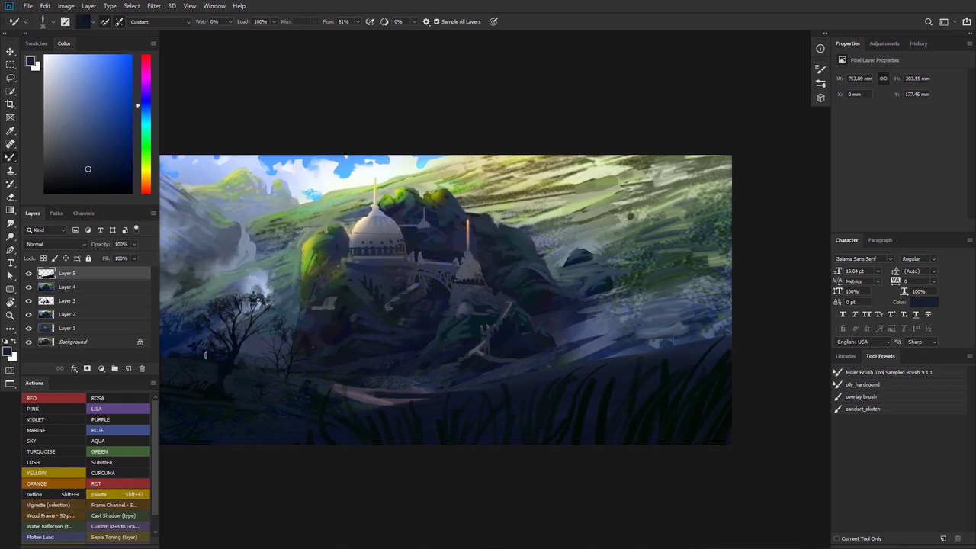
{"action": "key", "text": "alt"}
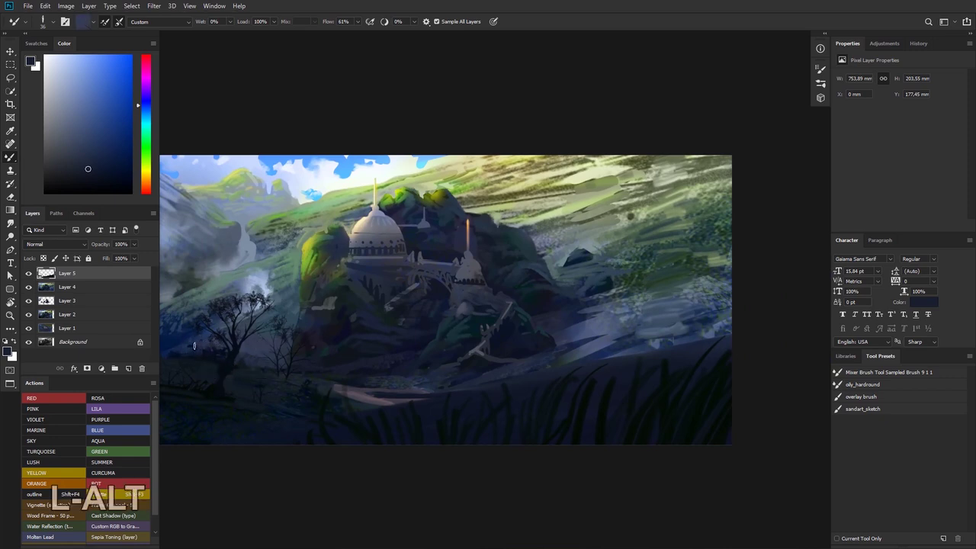
Paint sampled blue shadow tones behind the large tree, out to the left edge of the canvas
{"action": "key", "text": "space"}
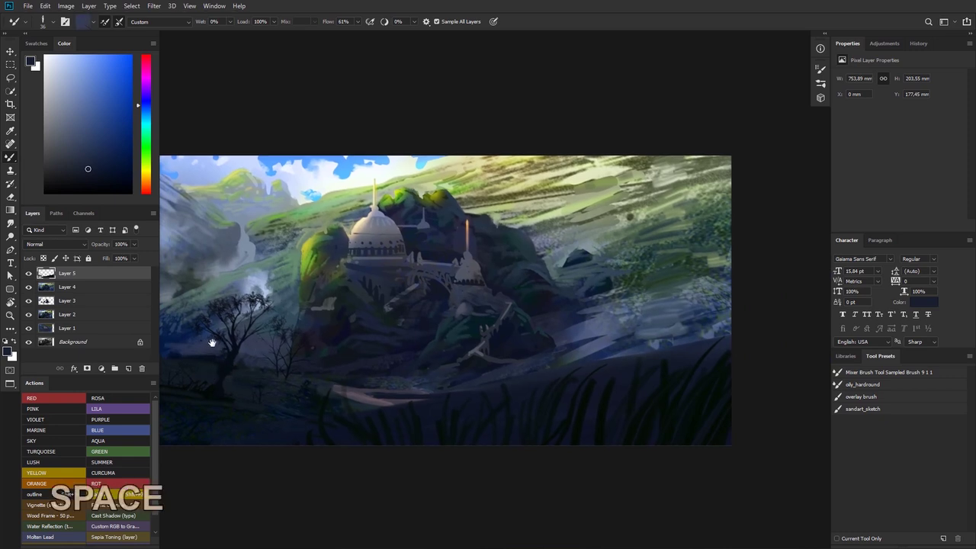
{"action": "left_click_drag", "start_coordinate": [204, 343], "coordinate": [237, 332]}
{"action": "key", "text": "alt"}
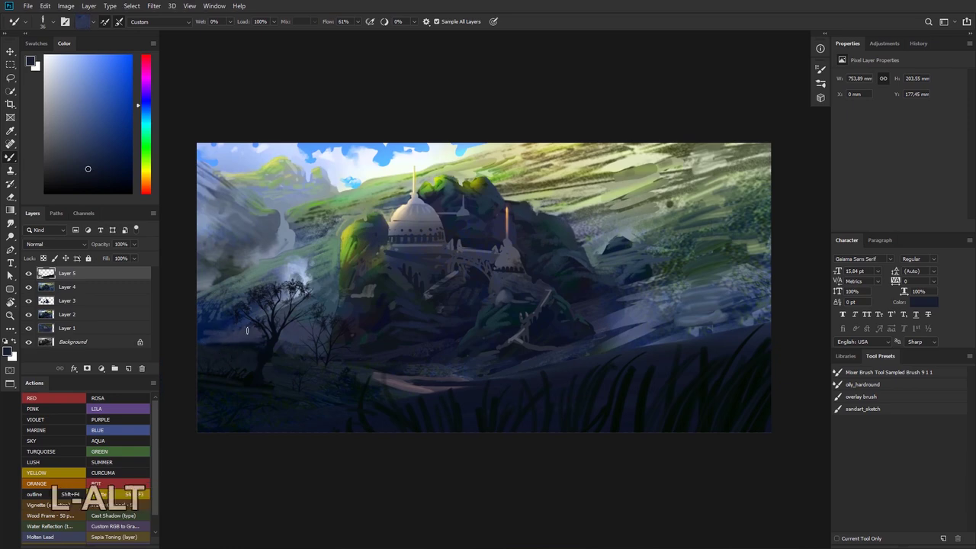
{"action": "key", "text": "alt"}
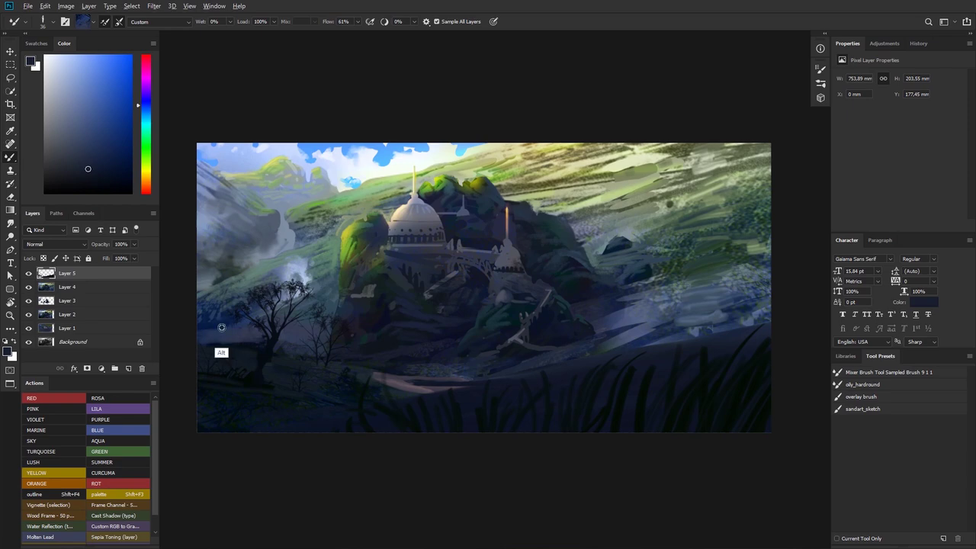
{"action": "left_click", "coordinate": [221, 327], "text": "alt"}
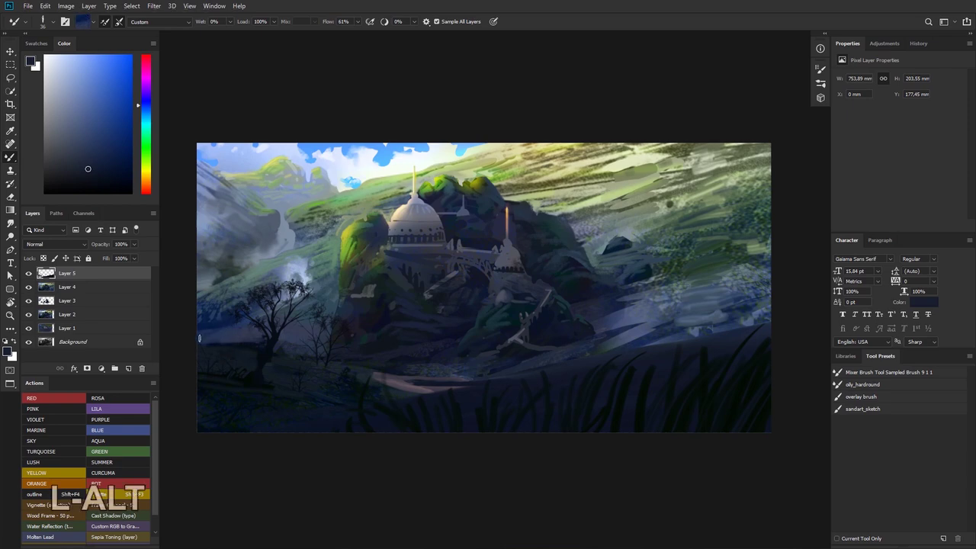
{"action": "left_click", "coordinate": [242, 341], "text": "alt"}
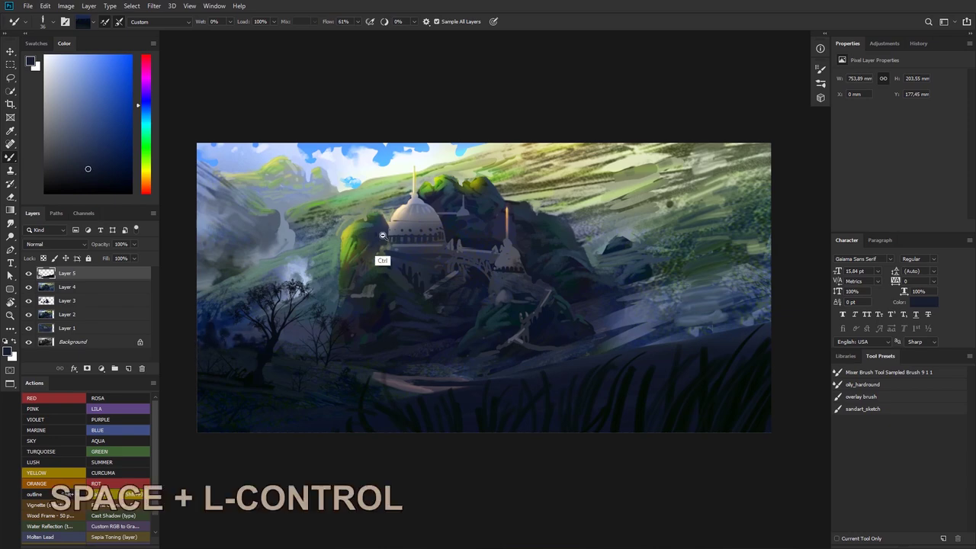
{"action": "left_click_drag", "start_coordinate": [382, 260], "coordinate": [369, 260]}
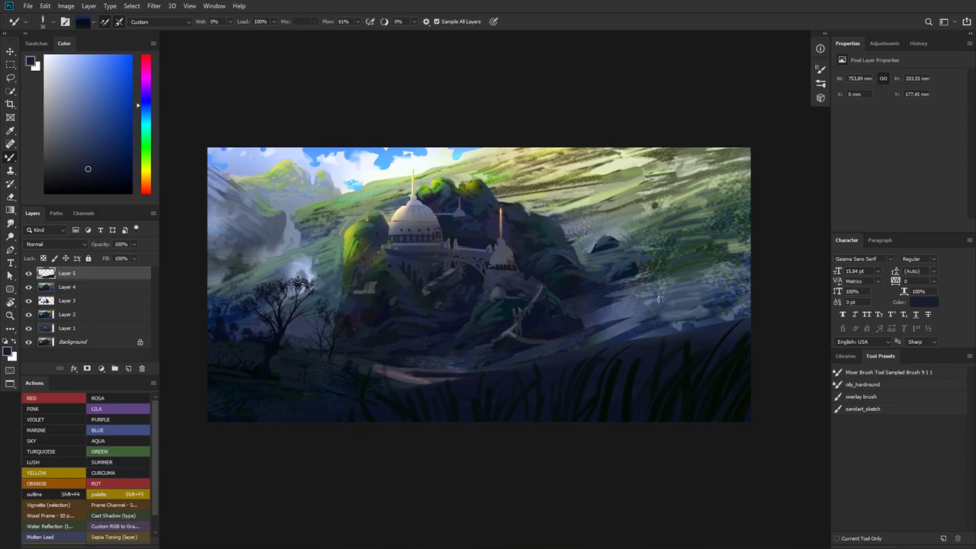
Switch to the round 1457 texture brush, sample a near-black tone, and darken the foreground slope over the grass blades, undoing unwanted strokes
{"action": "right_click", "coordinate": [647, 350]}
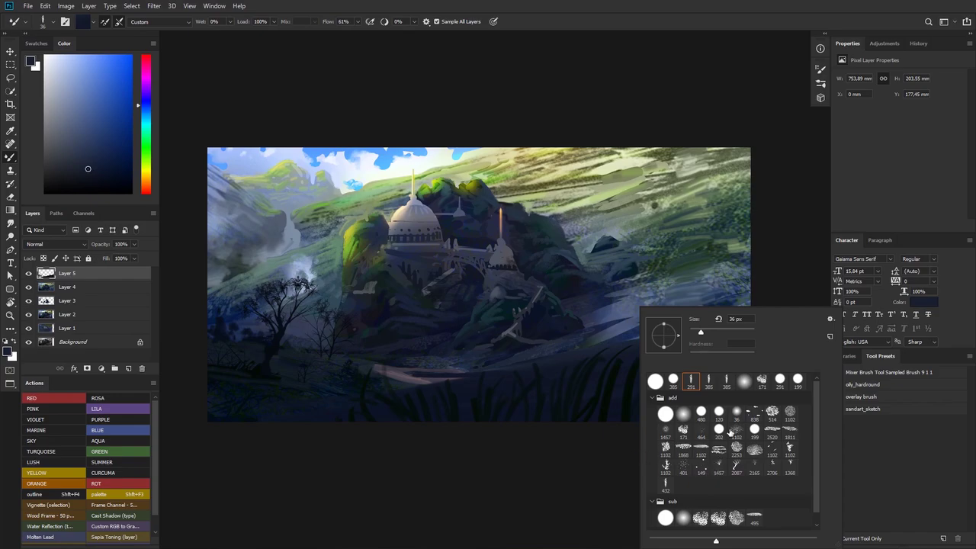
{"action": "left_click", "coordinate": [665, 431]}
{"action": "left_click", "coordinate": [523, 417]}
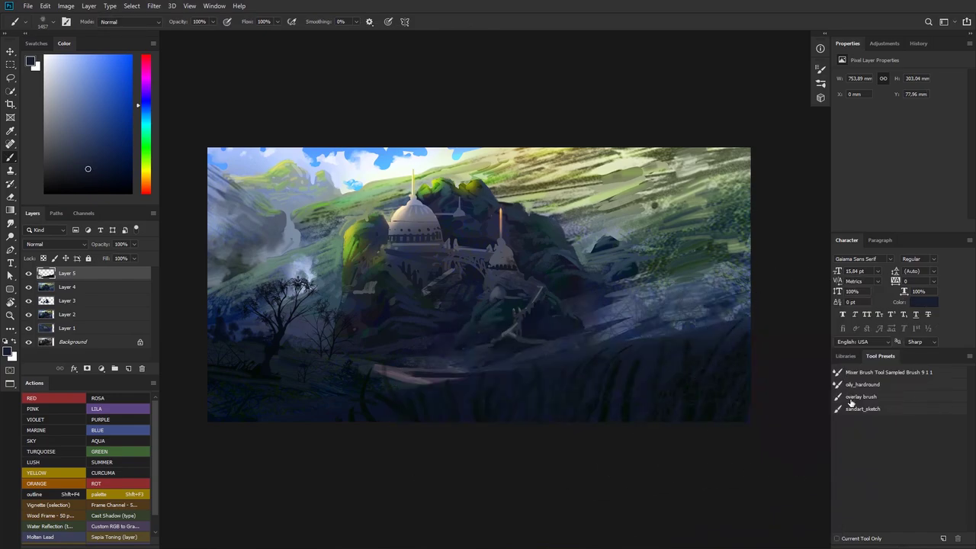
{"action": "key", "text": "ctrl+z"}
{"action": "left_click", "coordinate": [691, 389], "text": "alt"}
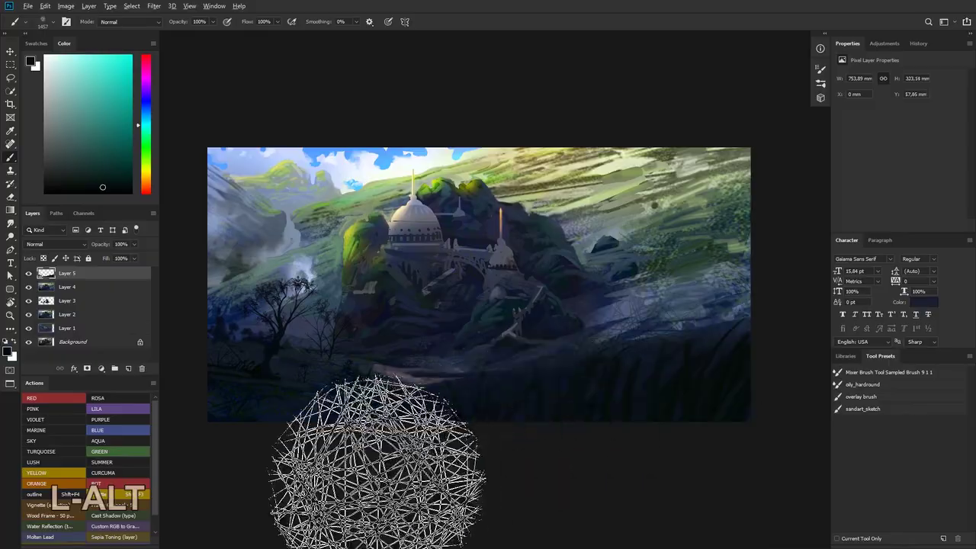
{"action": "key", "text": "ctrl+z"}
{"action": "mouse_move", "coordinate": [755, 395]}
{"action": "left_mouse_down"}
{"action": "mouse_move", "coordinate": [480, 463]}
{"action": "mouse_move", "coordinate": [379, 466]}
{"action": "mouse_move", "coordinate": [794, 422]}
{"action": "left_mouse_up"}
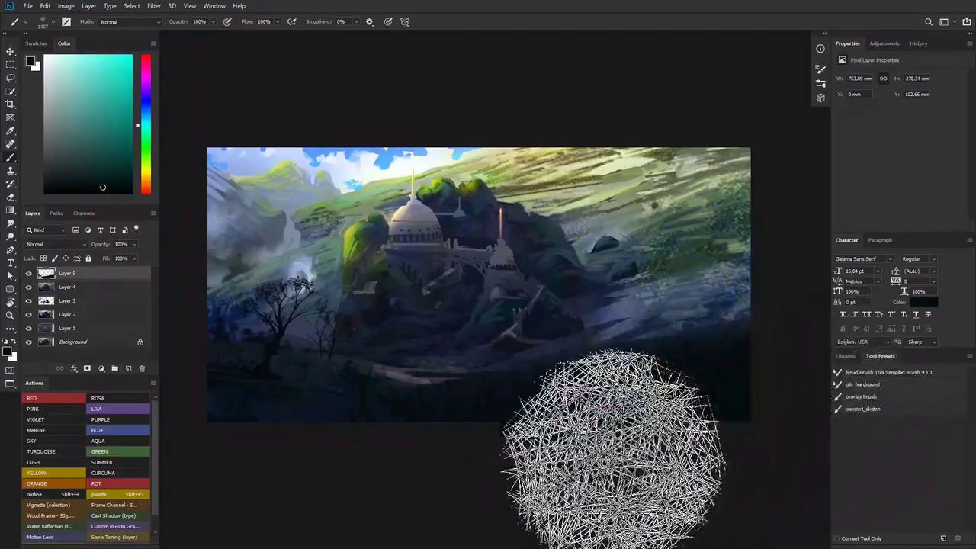
Mix a muted dark green from a sampled hillside color and paint grassy texture over the foreground slope, undoing unwanted strokes
{"action": "left_click", "coordinate": [600, 191], "text": "alt"}
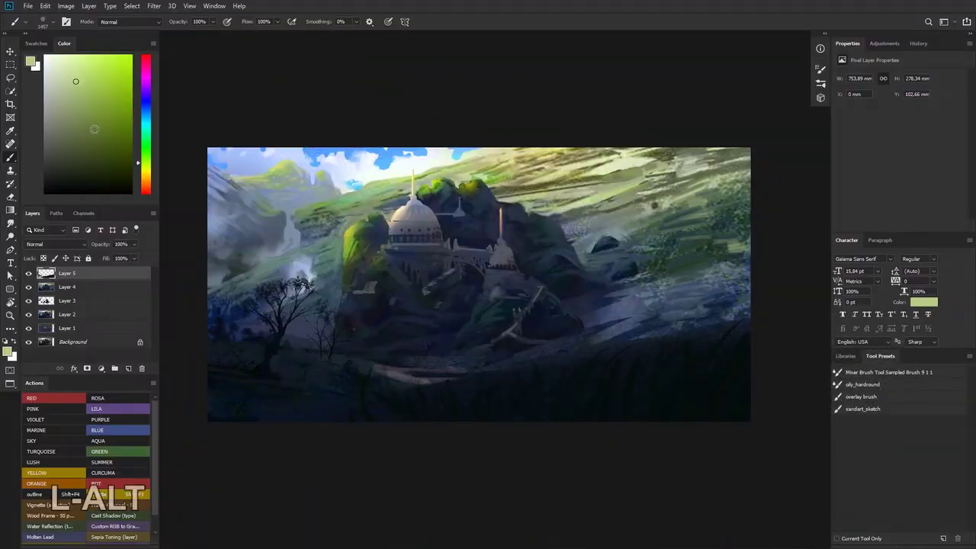
{"action": "key", "text": "ctrl+z"}
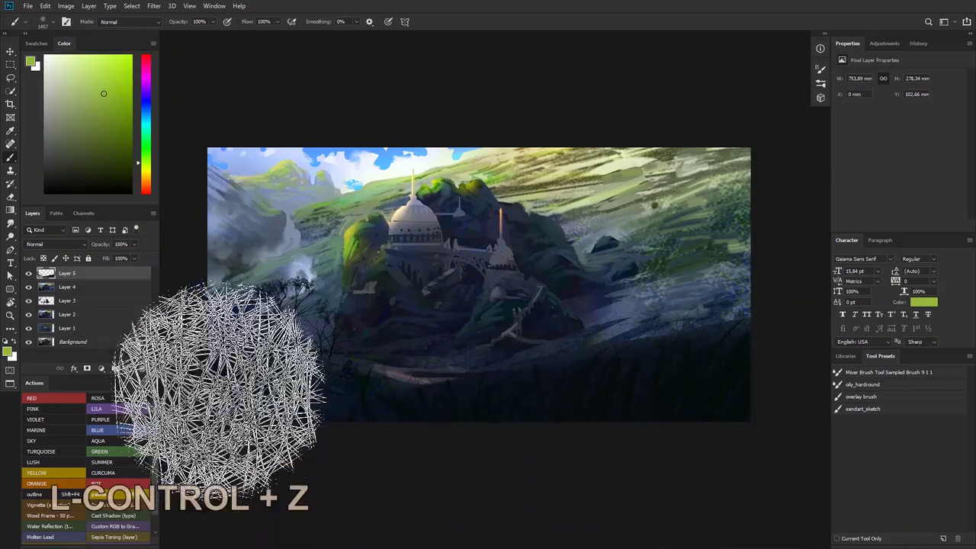
{"action": "left_click_drag", "start_coordinate": [140, 173], "coordinate": [141, 158]}
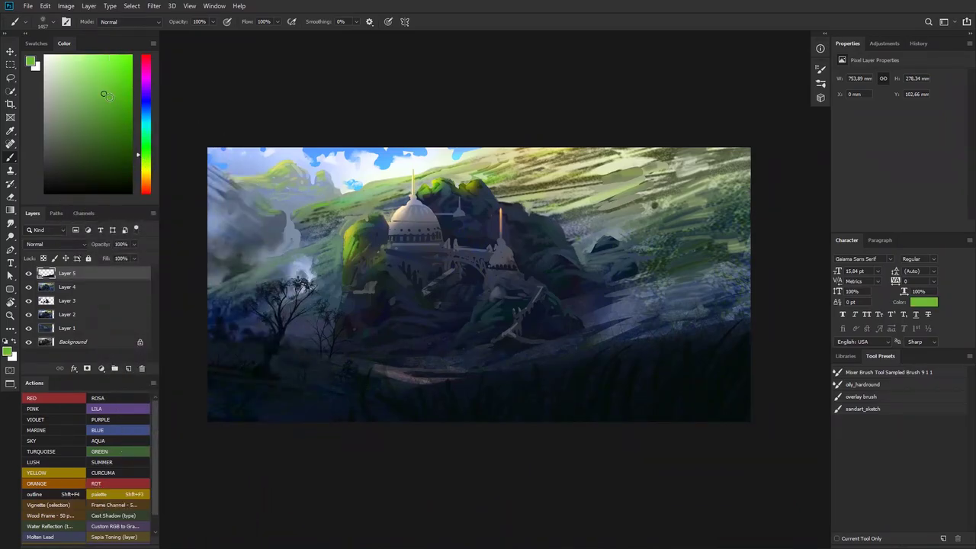
{"action": "left_click_drag", "start_coordinate": [104, 95], "coordinate": [93, 134]}
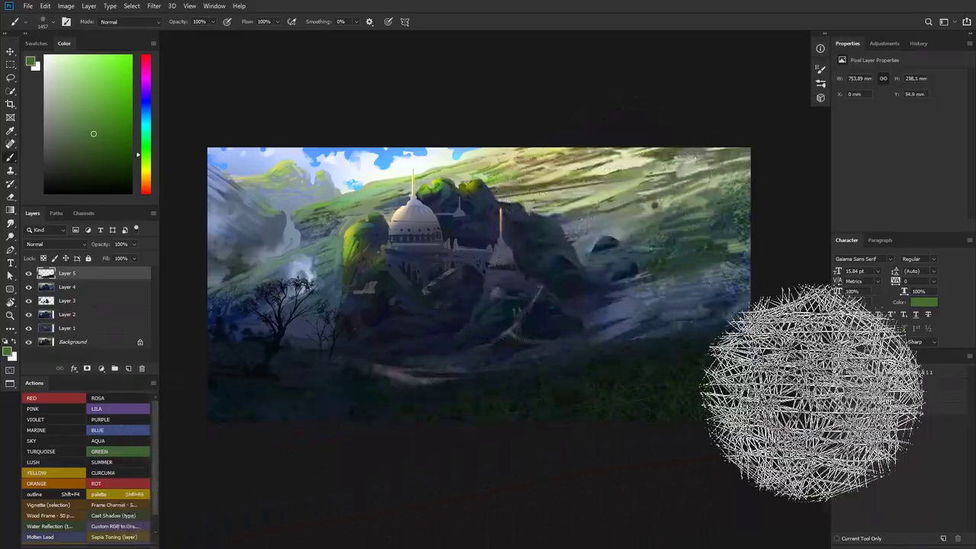
{"action": "key", "text": "ctrl+z"}
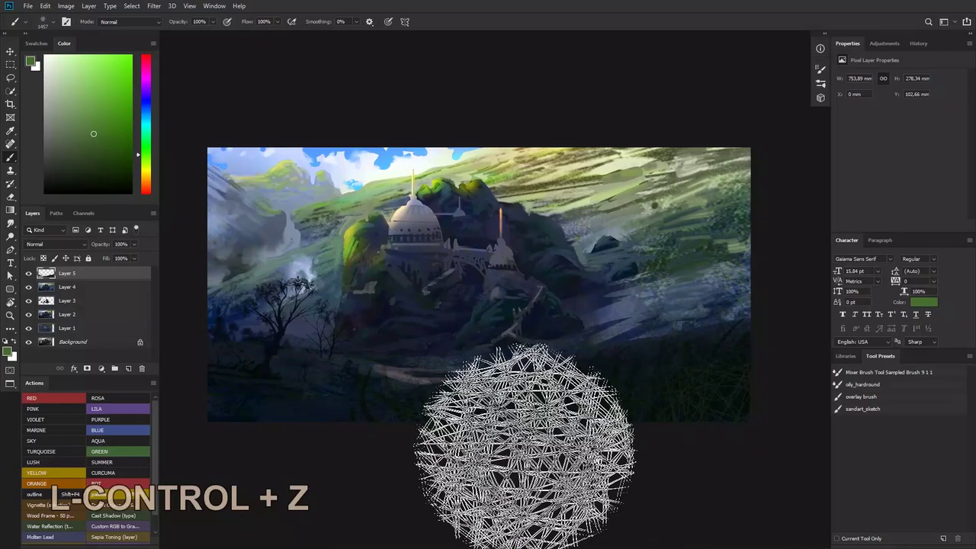
{"action": "left_click", "coordinate": [719, 287]}
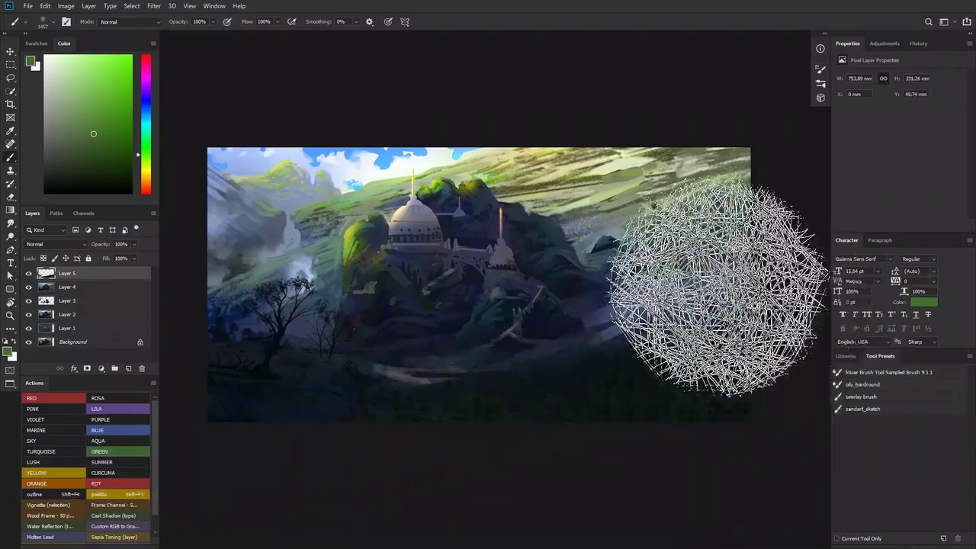
Switch to the 1457 branch brush, try grass-like strokes along the lower foreground in sampled dark green, and undo the unwanted ones
{"action": "right_click", "coordinate": [622, 251]}
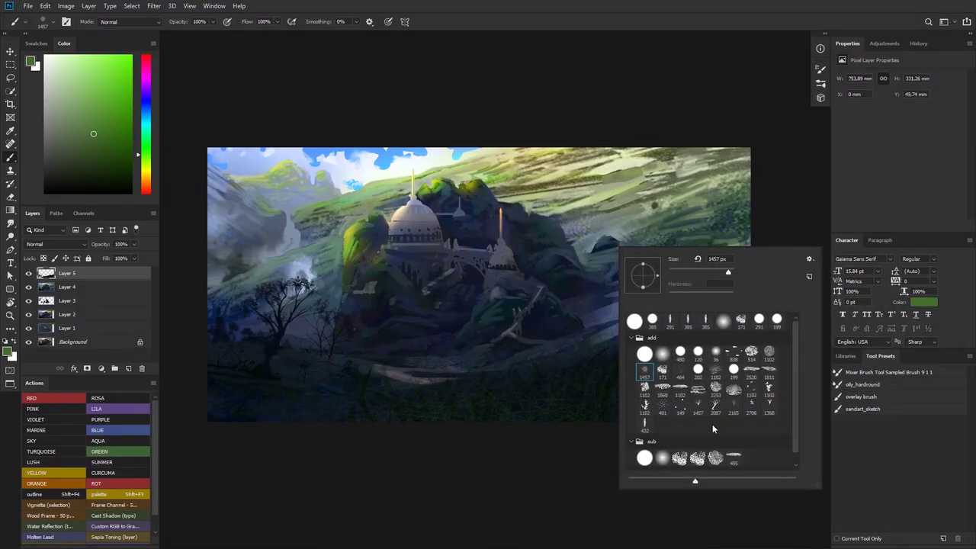
{"action": "left_click", "coordinate": [696, 404]}
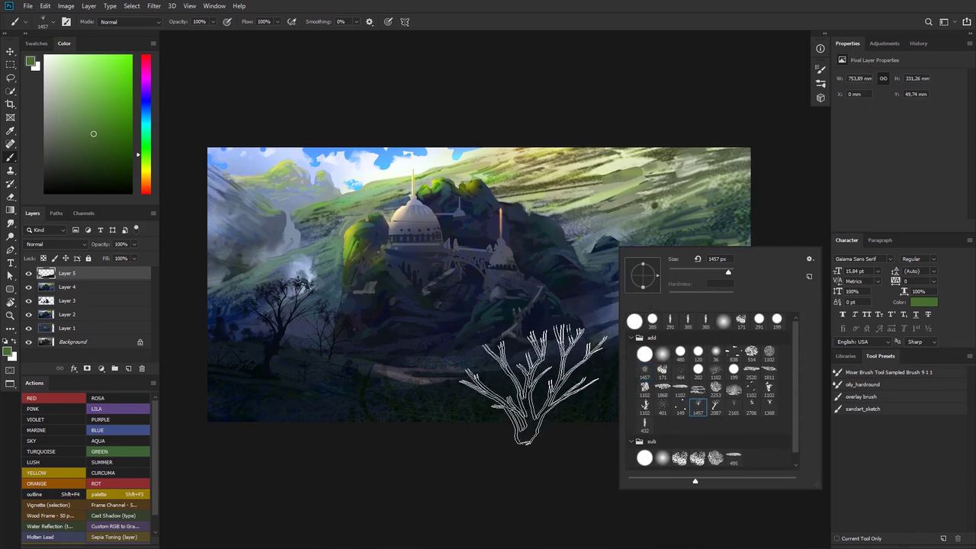
{"action": "left_click", "coordinate": [450, 440]}
{"action": "left_click_drag", "start_coordinate": [449, 440], "coordinate": [747, 439]}
{"action": "key", "text": "ctrl+z"}
{"action": "left_click", "coordinate": [630, 417], "text": "alt"}
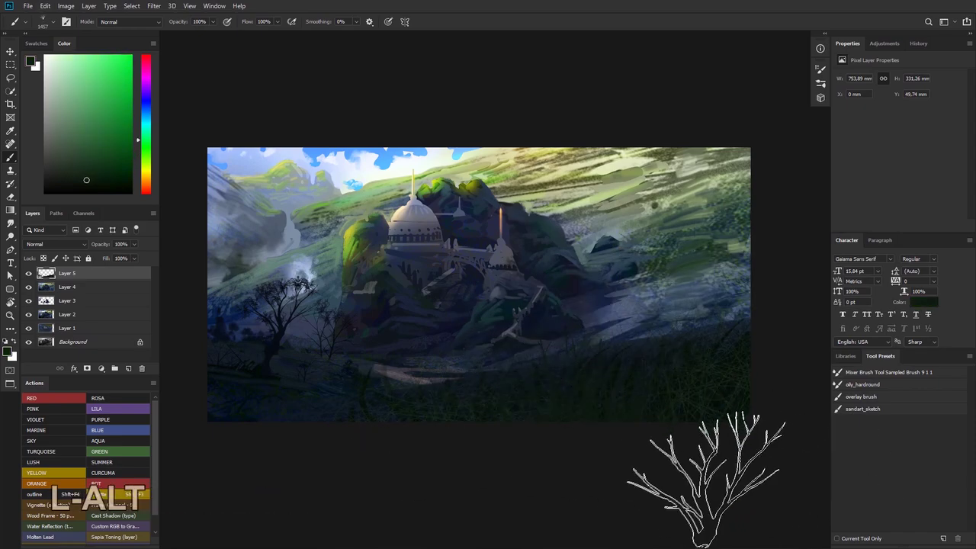
{"action": "key", "text": "ctrl+z"}
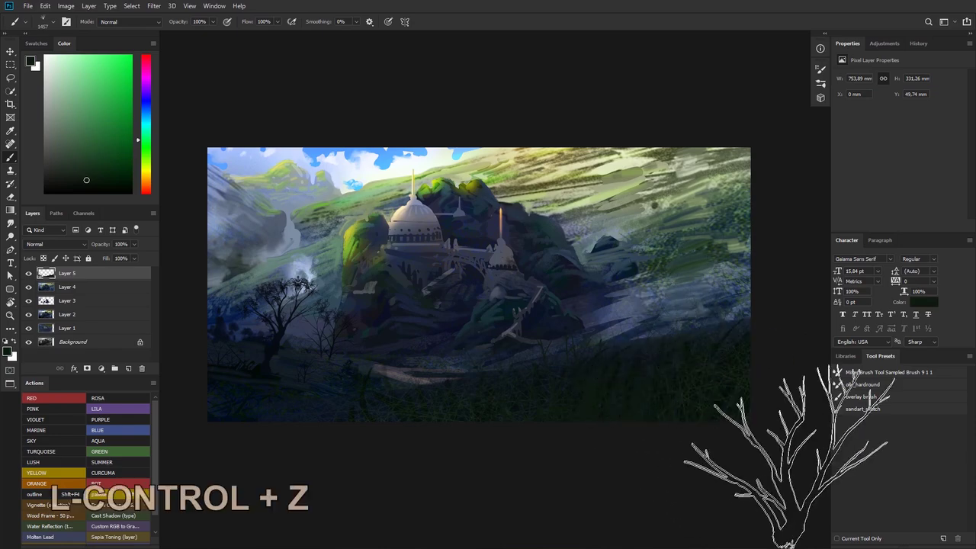
Test the 432 brush along the lower foreground, undo the stroke, and move that brush preset into the sub group
{"action": "right_click", "coordinate": [588, 309]}
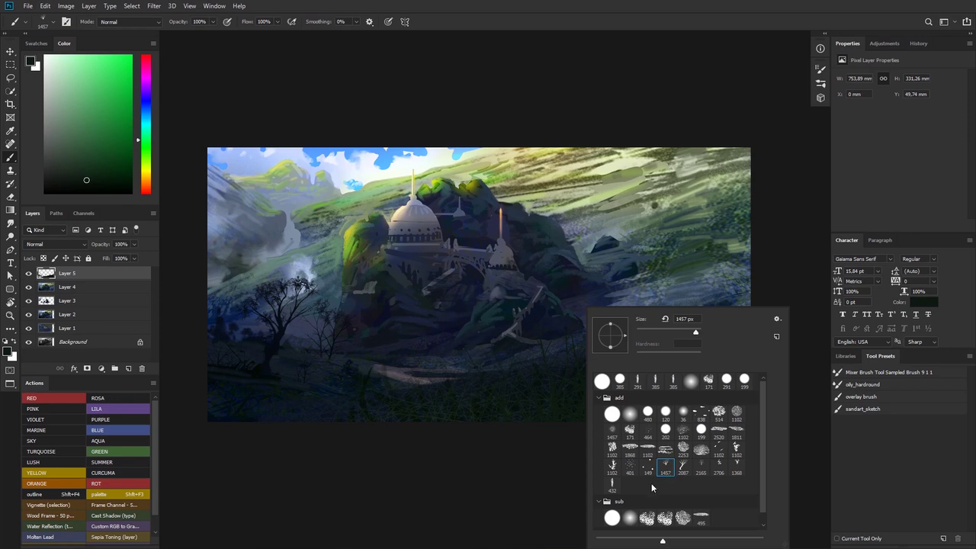
{"action": "left_click", "coordinate": [610, 489]}
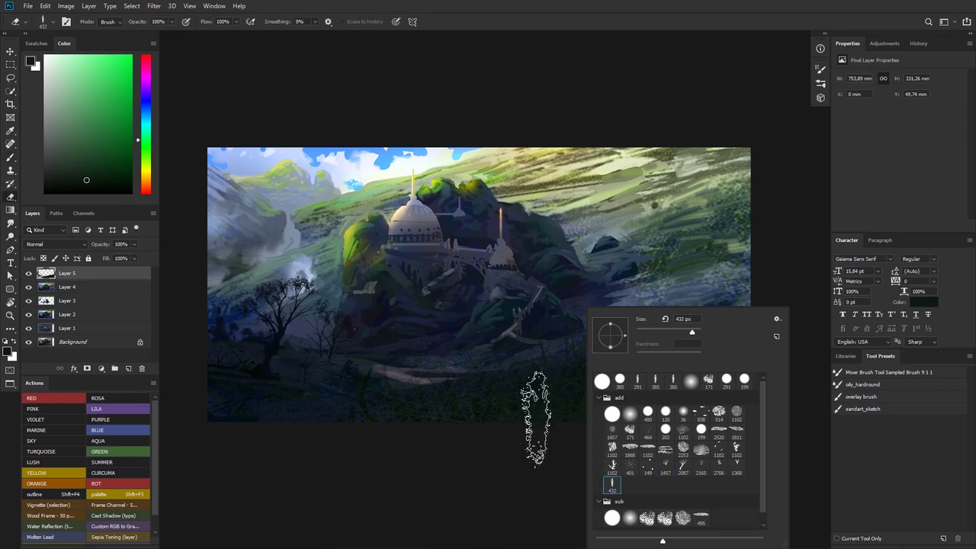
{"action": "left_click_drag", "start_coordinate": [543, 413], "coordinate": [651, 424]}
{"action": "key", "text": "ctrl+z"}
{"action": "right_click", "coordinate": [586, 385]}
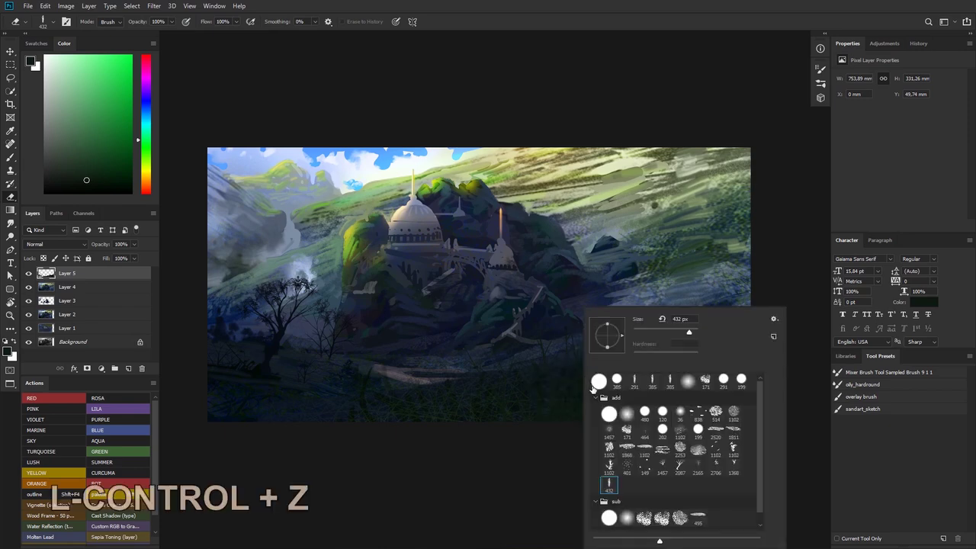
{"action": "left_click_drag", "start_coordinate": [609, 488], "coordinate": [713, 524]}
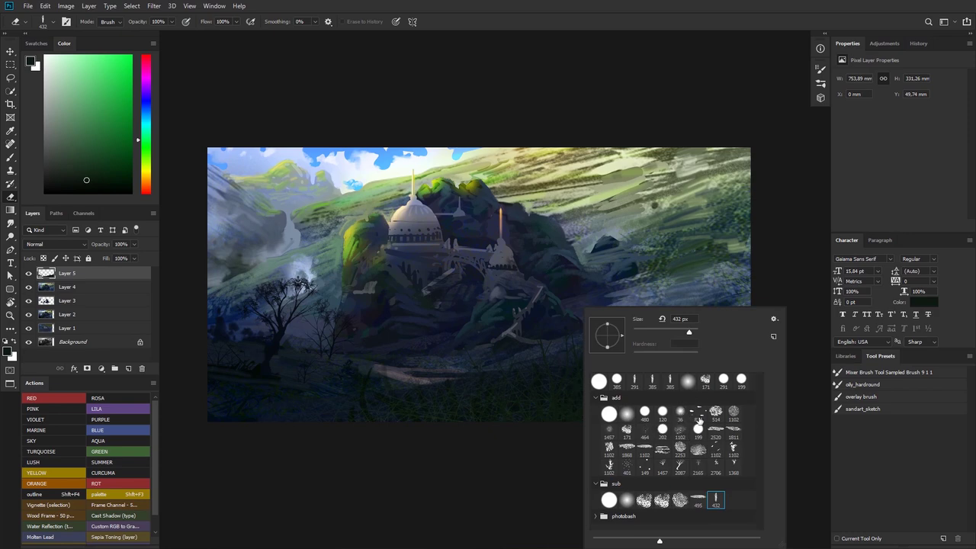
Switch to the soft round 36 px brush with 15% hardness, undoing its test stroke on the foreground slope
{"action": "key", "text": "b"}
{"action": "left_click", "coordinate": [732, 414]}
{"action": "left_click", "coordinate": [680, 413]}
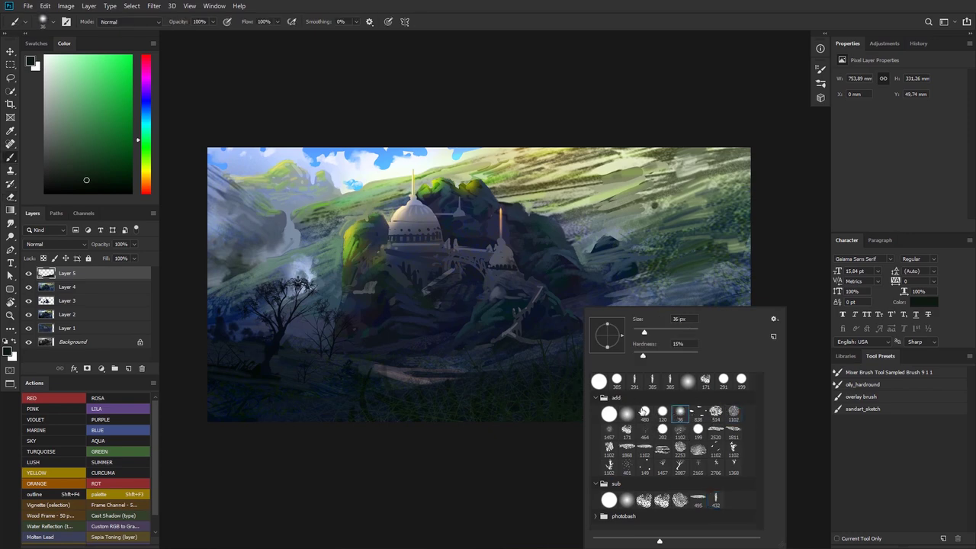
{"action": "left_click", "coordinate": [587, 426]}
{"action": "key", "text": "ctrl+z"}
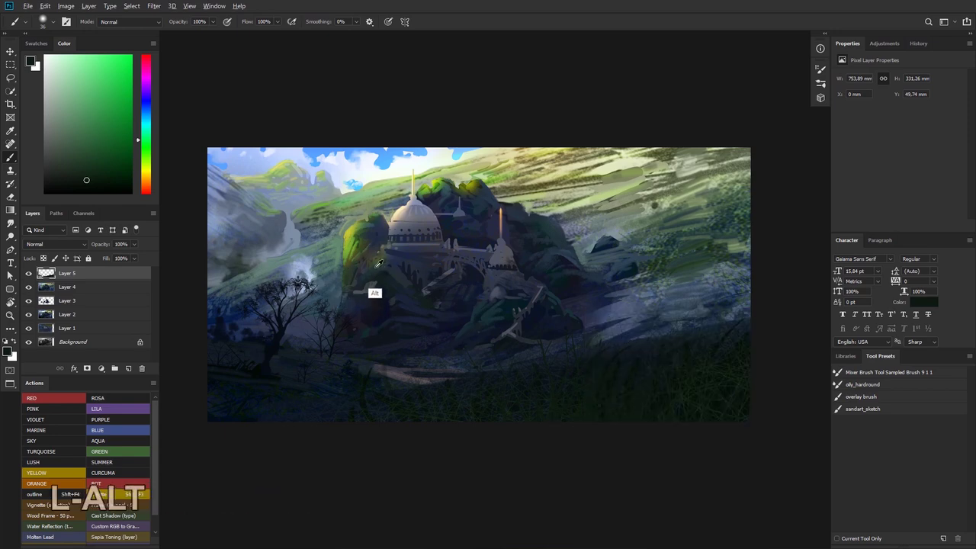
Sample a muted gray-green from the rock and paint long curved grass blades over the right foreground slope, undoing unwanted strokes
{"action": "left_click", "coordinate": [375, 292], "text": "alt"}
{"action": "key", "text": "ctrl+z"}
{"action": "left_click_drag", "start_coordinate": [707, 322], "coordinate": [654, 421]}
{"action": "key", "text": "ctrl+z"}
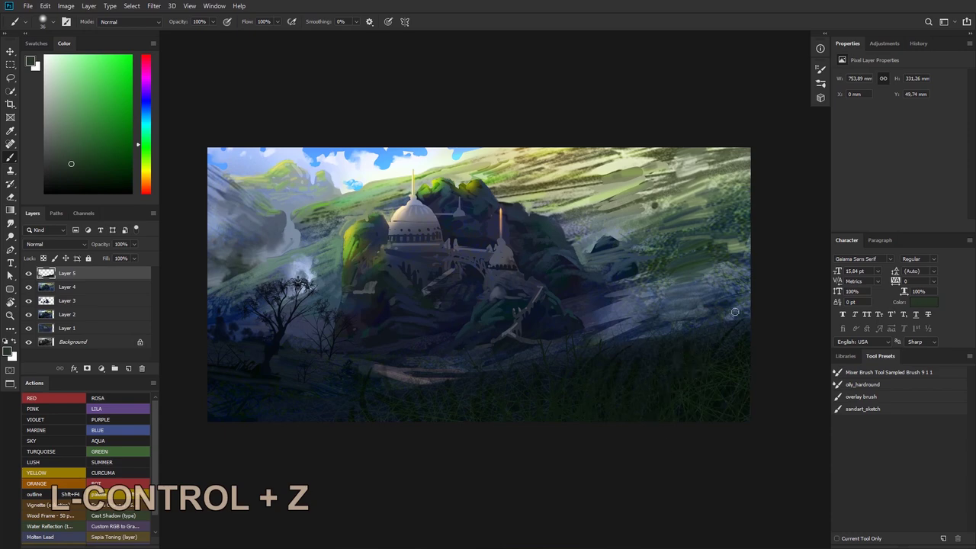
{"action": "mouse_move", "coordinate": [709, 341]}
{"action": "left_mouse_down"}
{"action": "mouse_move", "coordinate": [672, 421]}
{"action": "mouse_move", "coordinate": [660, 421]}
{"action": "left_mouse_up"}
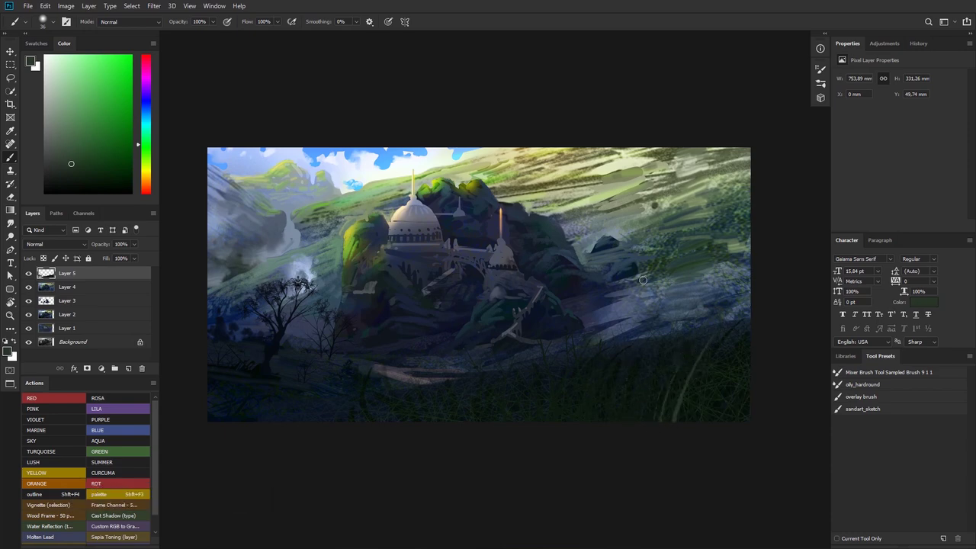
{"action": "mouse_move", "coordinate": [601, 450]}
{"action": "left_mouse_down"}
{"action": "mouse_move", "coordinate": [599, 375]}
{"action": "mouse_move", "coordinate": [587, 369]}
{"action": "left_mouse_up"}
{"action": "left_click_drag", "start_coordinate": [654, 343], "coordinate": [627, 421]}
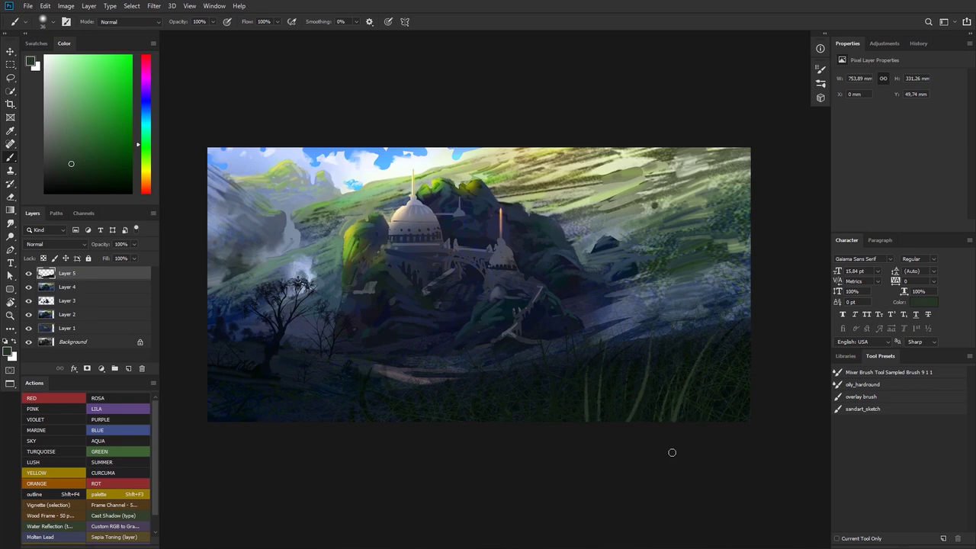
Sample a near-black green from the slope and paint dark grass blades among the lighter ones across the foreground
{"action": "left_click", "coordinate": [729, 412], "text": "alt"}
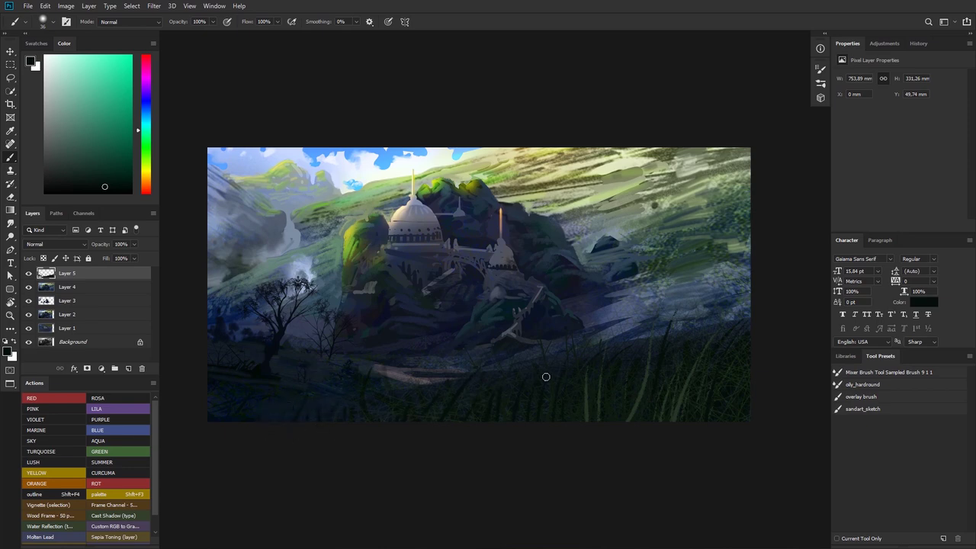
{"action": "left_click_drag", "start_coordinate": [594, 360], "coordinate": [582, 444]}
{"action": "left_click_drag", "start_coordinate": [694, 354], "coordinate": [717, 354]}
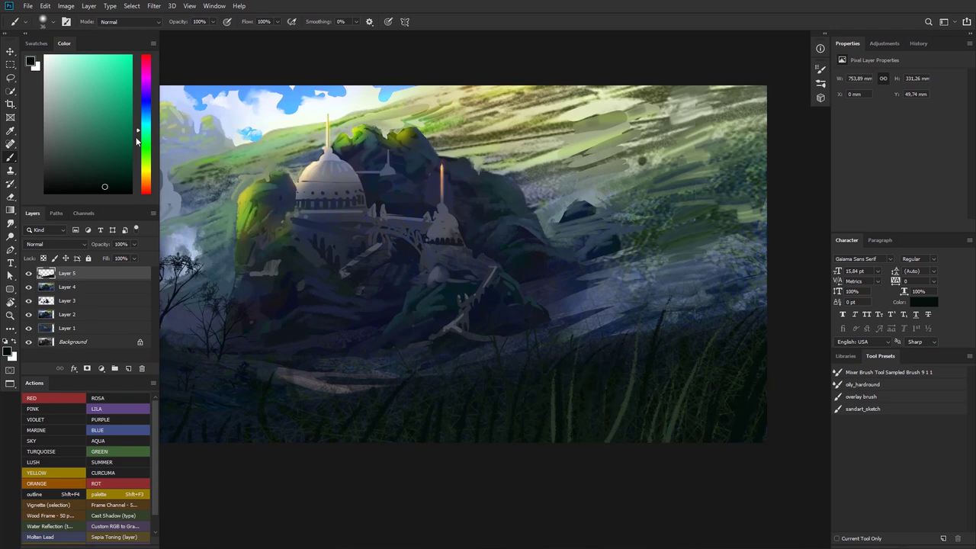
Mix a dark blue, sample dark slope tones and a muted green, and extend grass blades over the middle and upper edge of the foreground
{"action": "left_click", "coordinate": [139, 112]}
{"action": "left_click", "coordinate": [105, 161]}
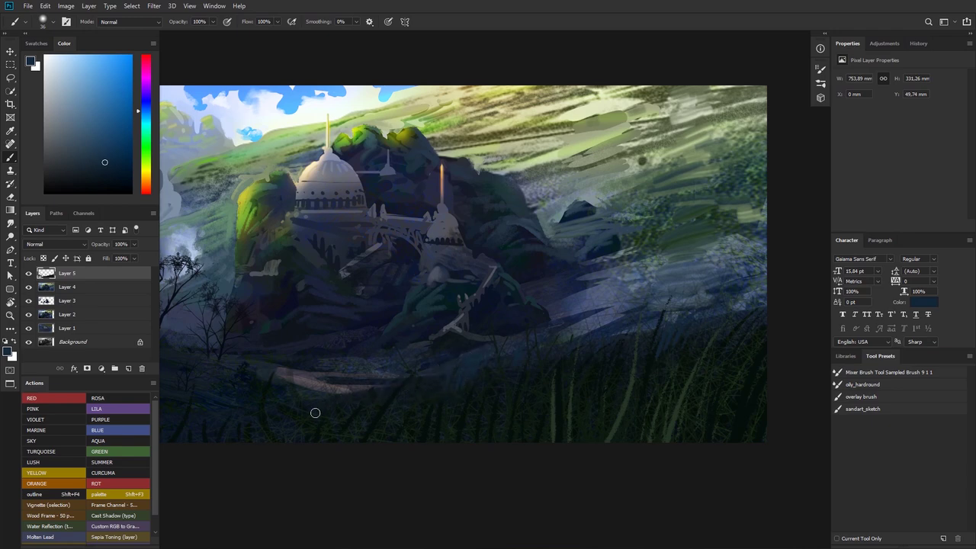
{"action": "left_click", "coordinate": [499, 395], "text": "alt"}
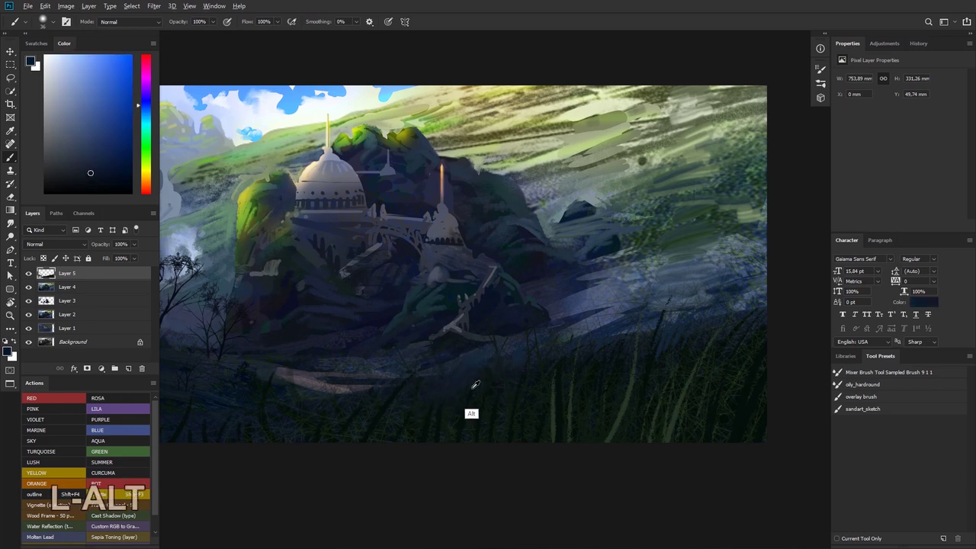
{"action": "left_click", "coordinate": [471, 391], "text": "alt"}
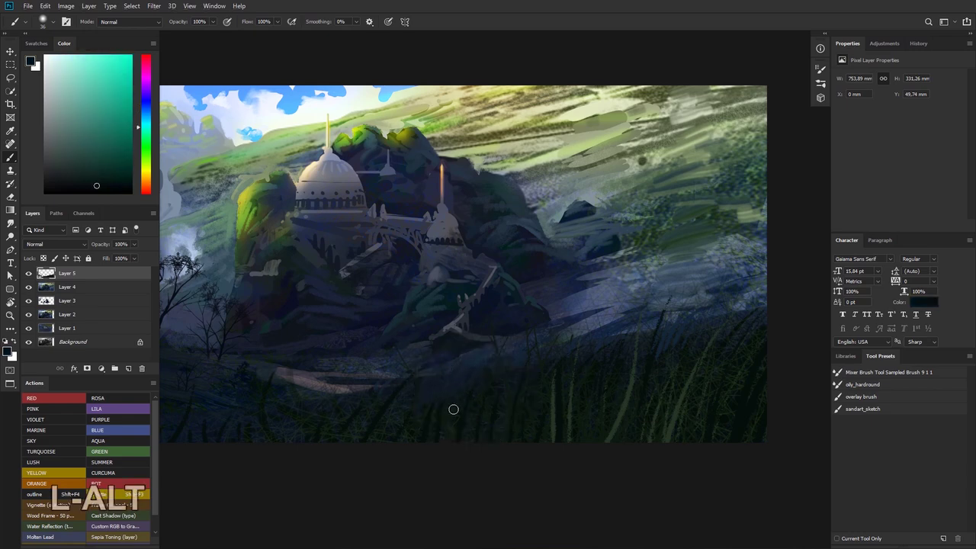
{"action": "left_click", "coordinate": [574, 398], "text": "alt"}
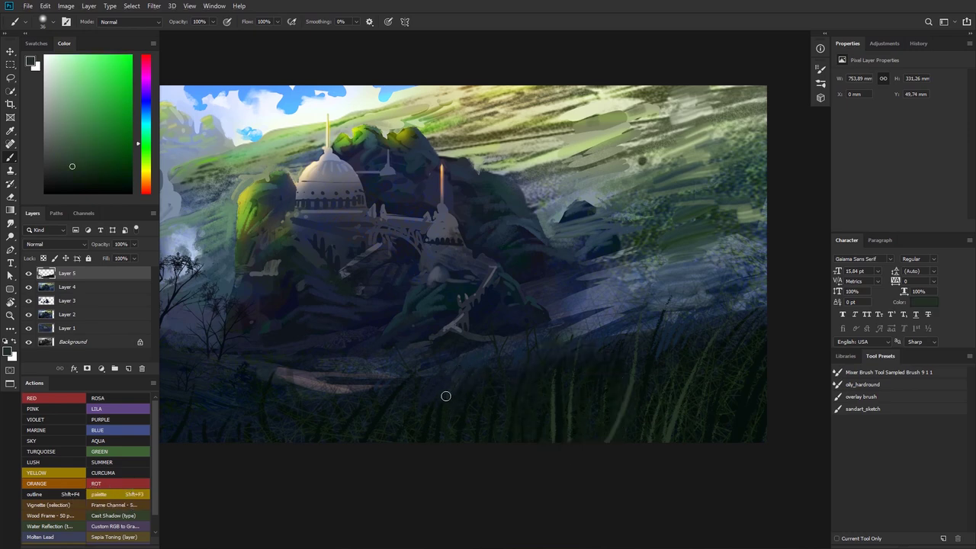
{"action": "left_click_drag", "start_coordinate": [450, 375], "coordinate": [414, 409]}
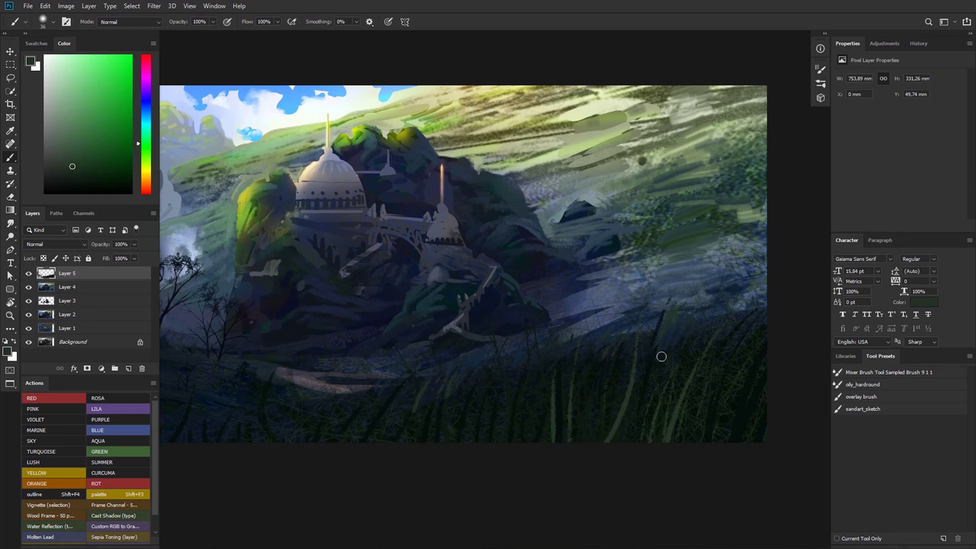
{"action": "left_click_drag", "start_coordinate": [743, 305], "coordinate": [612, 297]}
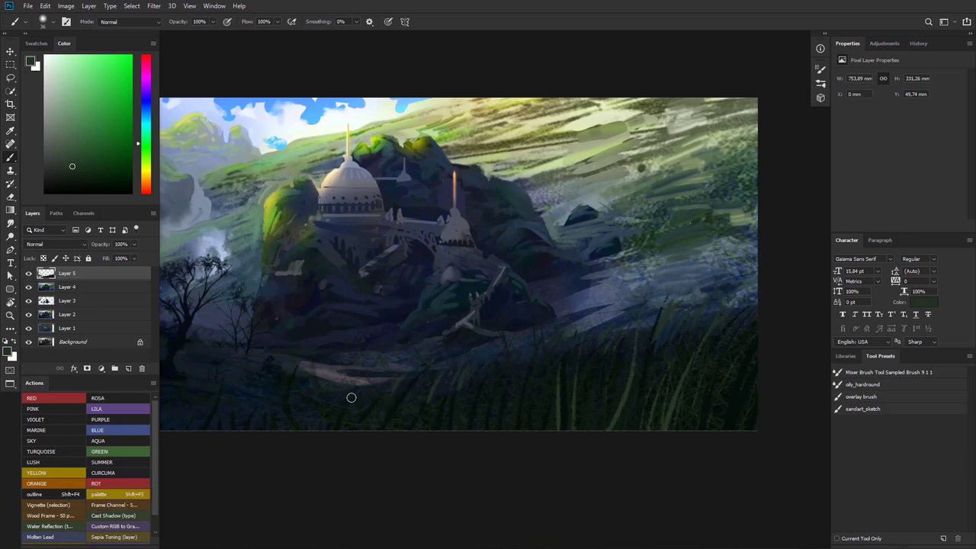
Sample the path's gray and the nearby dark blue, and retouch the path's edge where it meets the grass
{"action": "left_click_drag", "start_coordinate": [318, 377], "coordinate": [368, 369]}
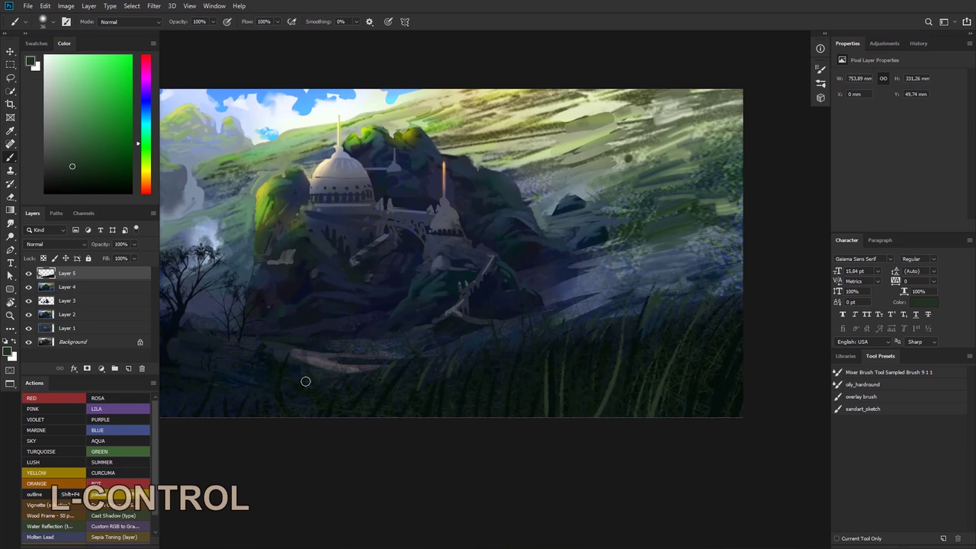
{"action": "left_click", "coordinate": [318, 363], "text": "alt"}
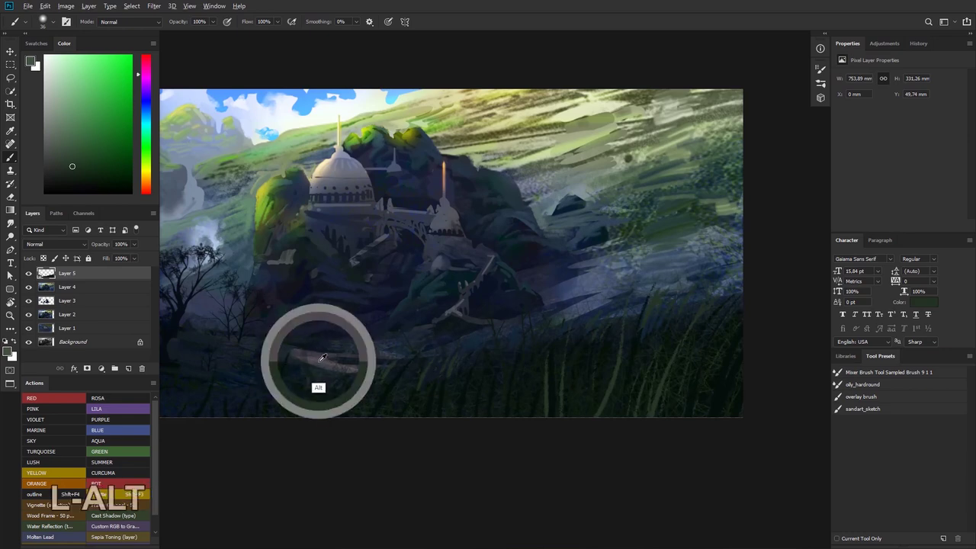
{"action": "left_click", "coordinate": [274, 351], "text": "alt"}
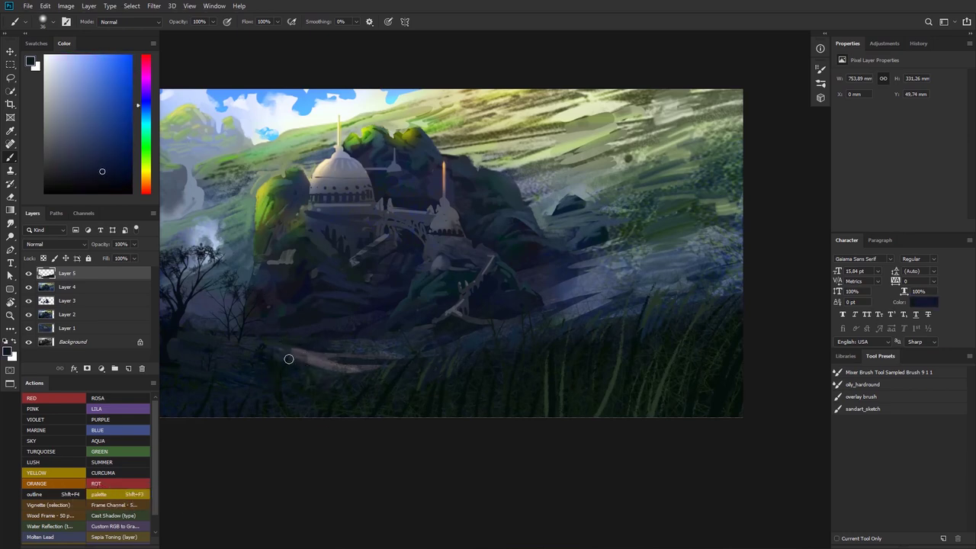
{"action": "left_click_drag", "start_coordinate": [321, 272], "coordinate": [311, 248]}
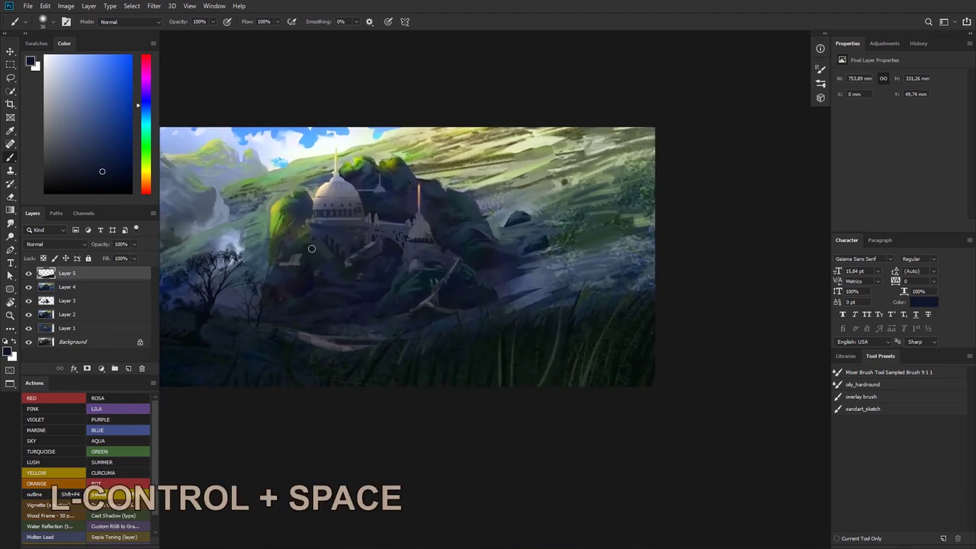
{"action": "left_click_drag", "start_coordinate": [419, 171], "coordinate": [460, 187]}
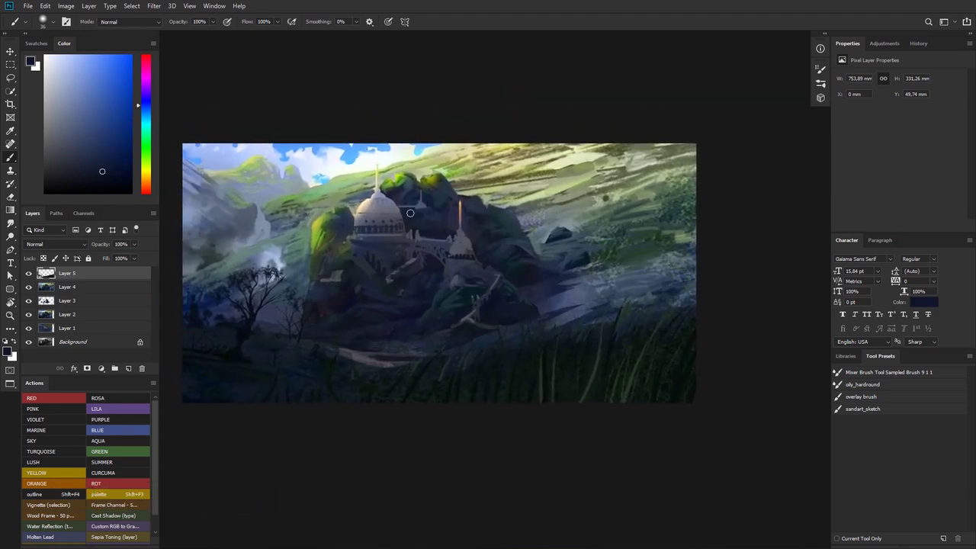
Switch to the 385 mixer brush, reduce it to 25 px, and paint sampled blue background tones around the large tree's branches
{"action": "mouse_move", "coordinate": [267, 297]}
{"action": "left_mouse_down"}
{"action": "mouse_move", "coordinate": [280, 312]}
{"action": "mouse_move", "coordinate": [283, 263]}
{"action": "mouse_move", "coordinate": [250, 248]}
{"action": "left_mouse_up"}
{"action": "left_click", "coordinate": [278, 260], "text": "alt"}
{"action": "right_click", "coordinate": [280, 275]}
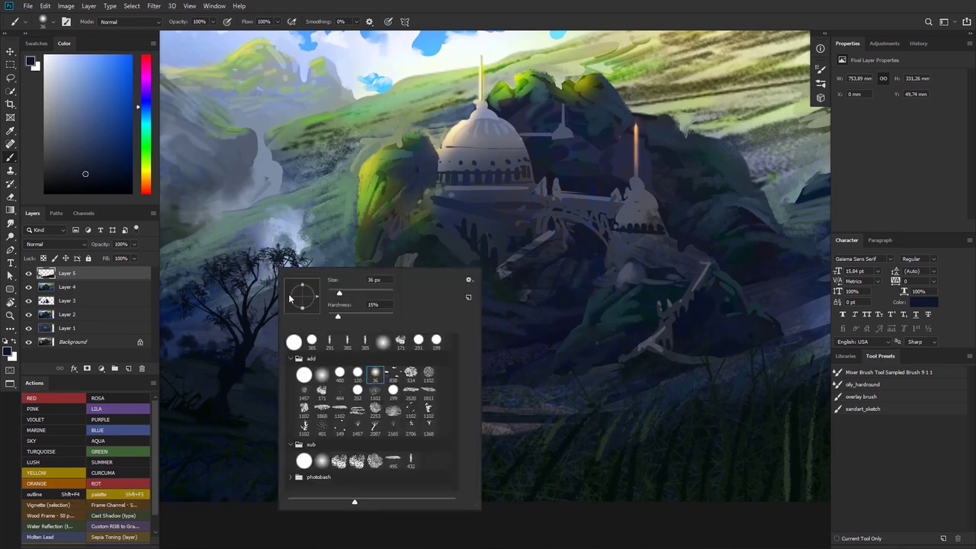
{"action": "left_click", "coordinate": [364, 343]}
{"action": "left_click", "coordinate": [347, 340]}
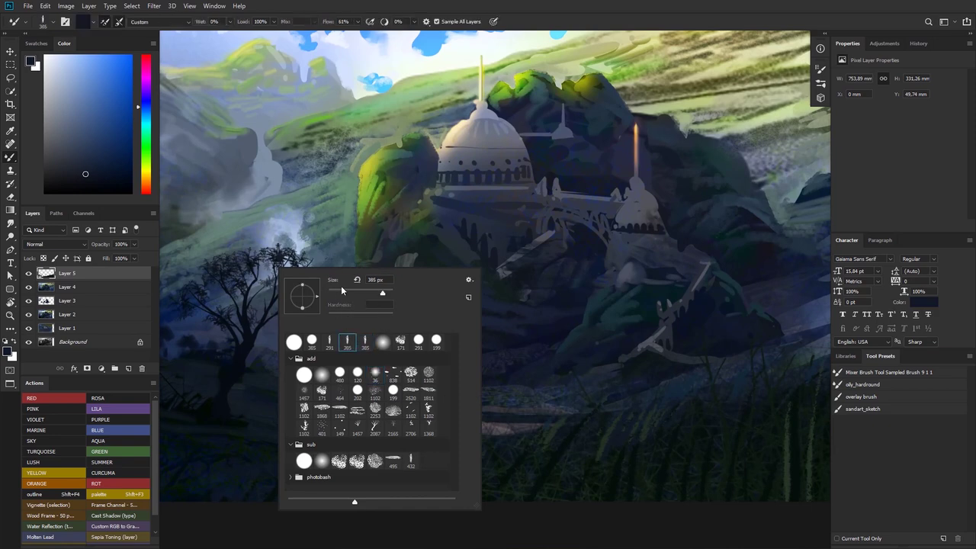
{"action": "left_click", "coordinate": [250, 262], "text": "alt"}
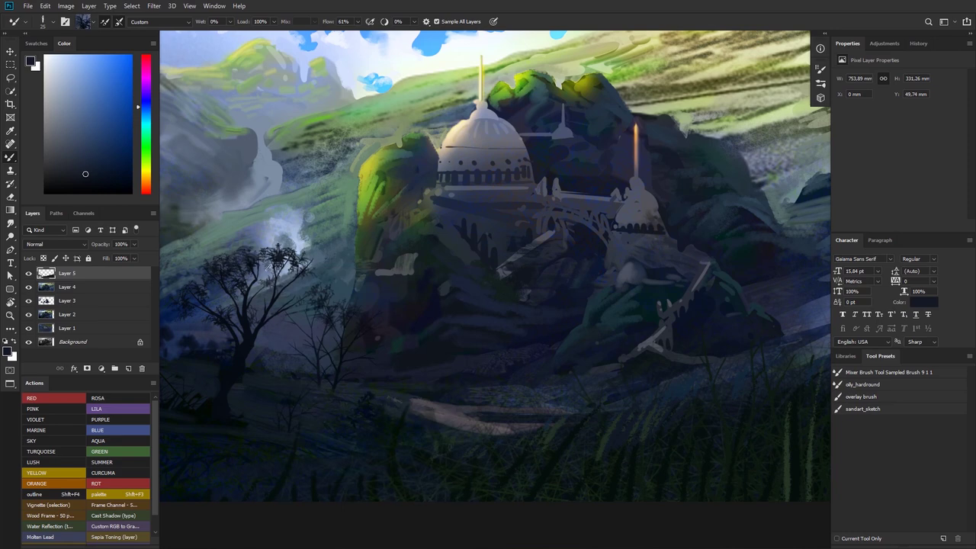
{"action": "left_click_drag", "start_coordinate": [307, 279], "coordinate": [297, 277]}
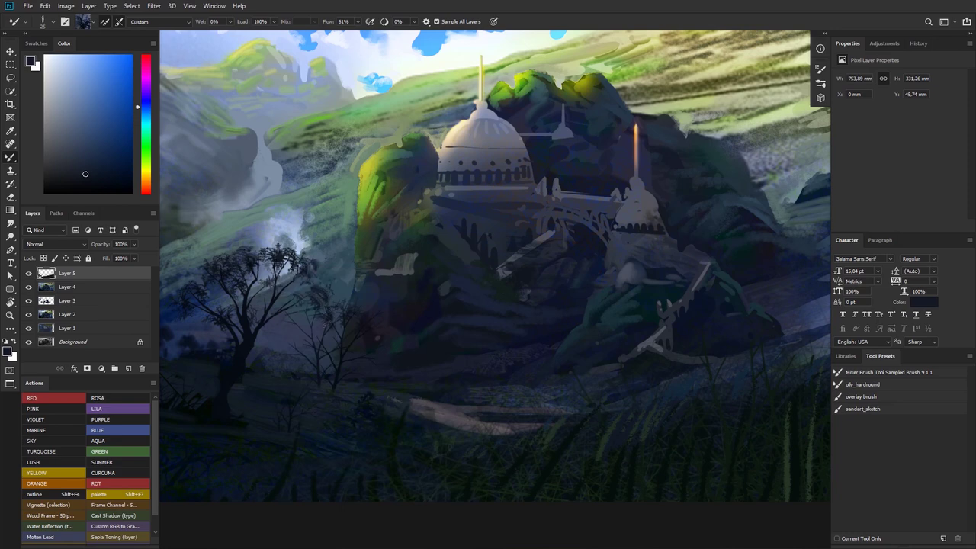
Set the mixer brush to 55 px and paint the sampled blue tones around the large tree's crown and trunk, undoing unwanted strokes
{"action": "key", "text": "space"}
{"action": "left_click_drag", "start_coordinate": [232, 311], "coordinate": [278, 303]}
{"action": "right_click", "coordinate": [303, 257]}
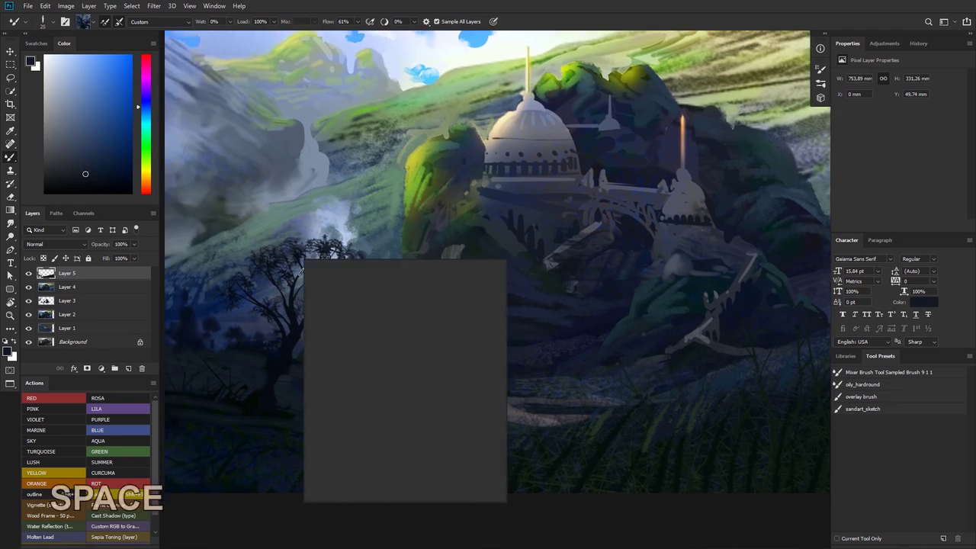
{"action": "left_click", "coordinate": [371, 286]}
{"action": "left_click", "coordinate": [273, 259]}
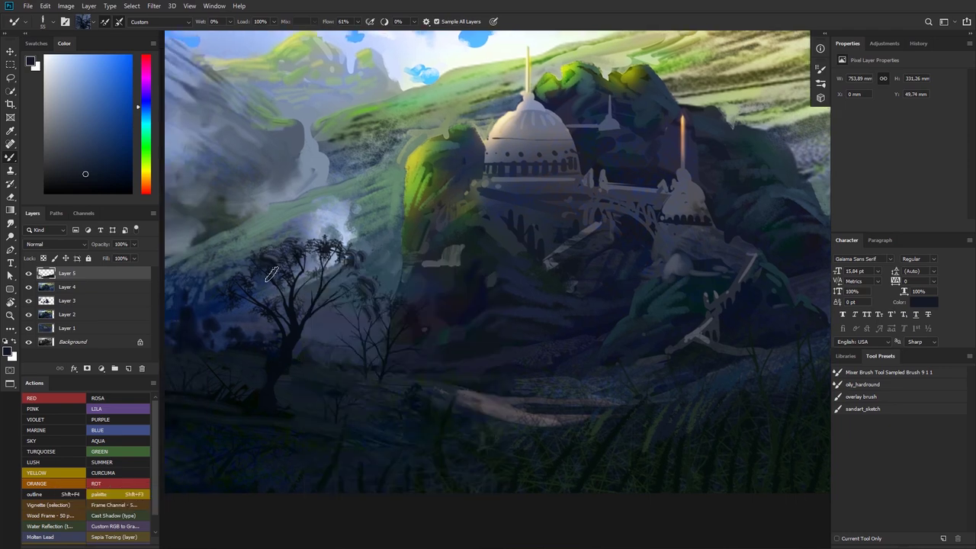
{"action": "key", "text": "ctrl+z"}
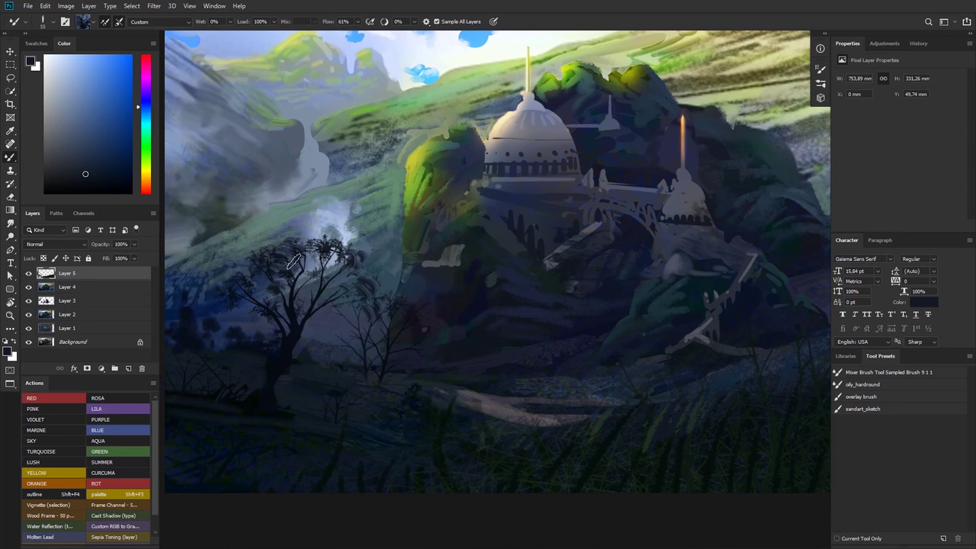
{"action": "left_click_drag", "start_coordinate": [297, 280], "coordinate": [263, 286]}
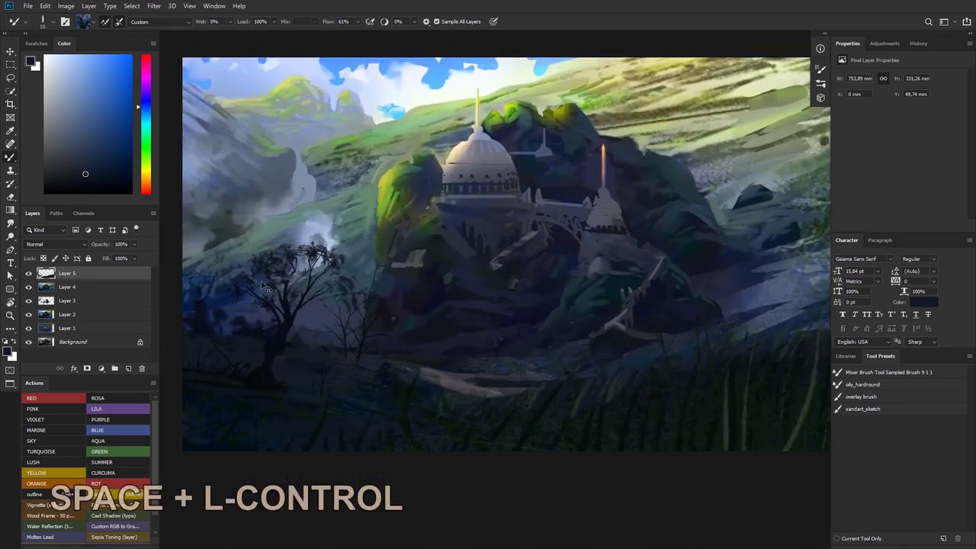
{"action": "key", "text": "ctrl+z"}
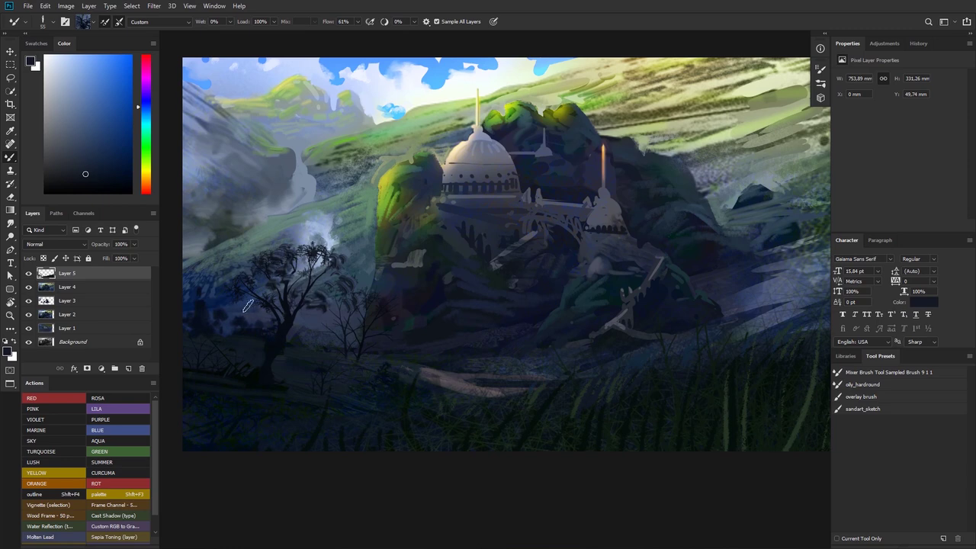
{"action": "left_click_drag", "start_coordinate": [247, 305], "coordinate": [308, 313]}
{"action": "key", "text": "ctrl+z"}
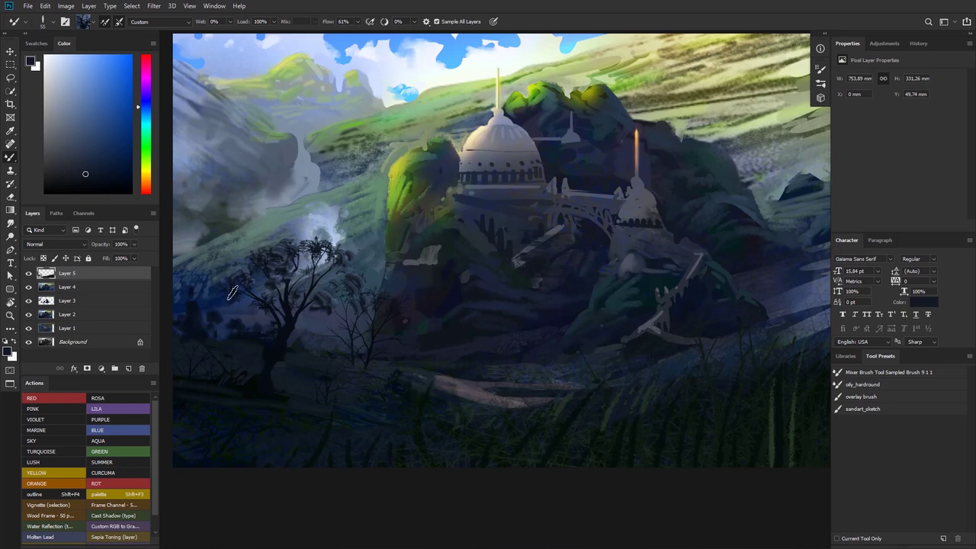
{"action": "left_click_drag", "start_coordinate": [324, 308], "coordinate": [299, 324]}
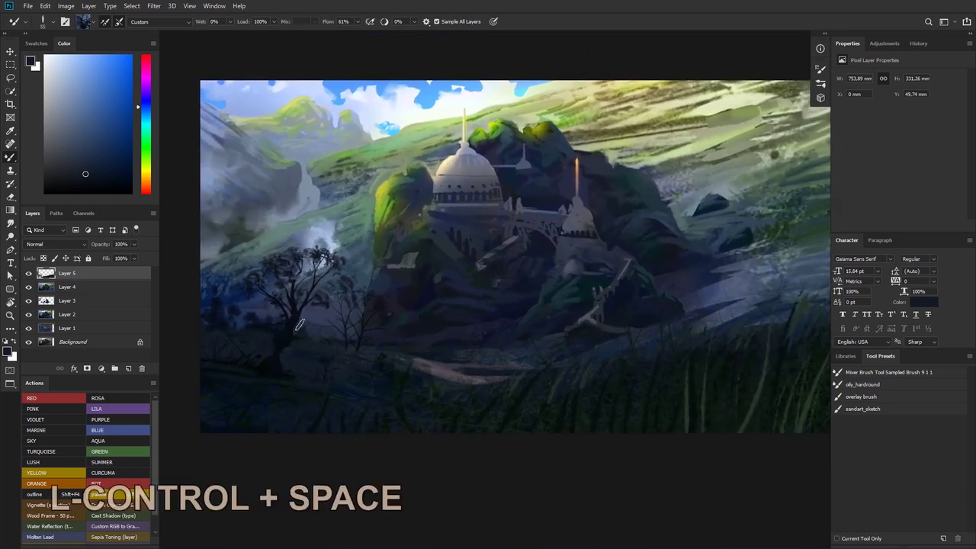
Sample dark ground tones and blend the shadows around the base of the large tree with the mixer brush
{"action": "left_click", "coordinate": [285, 361], "text": "alt"}
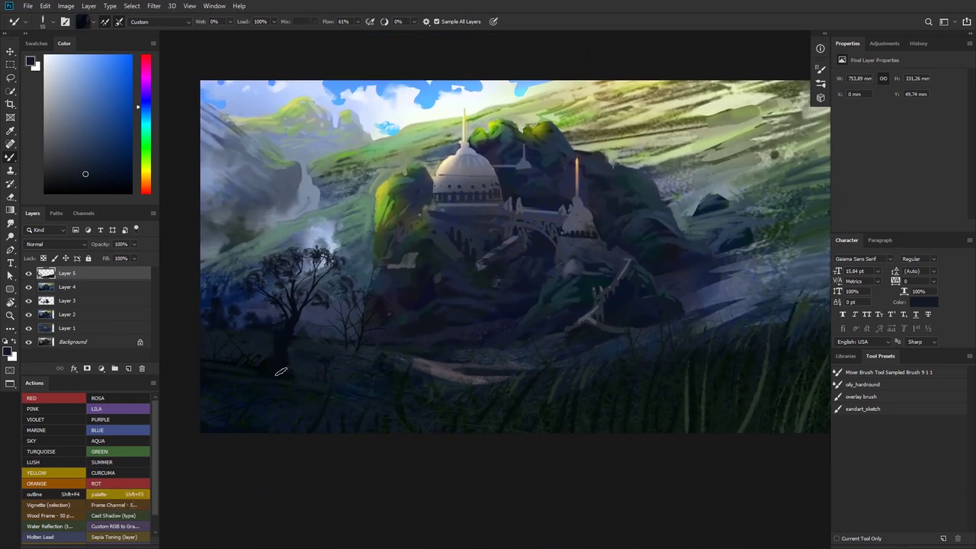
{"action": "left_click", "coordinate": [297, 360], "text": "alt"}
{"action": "left_click", "coordinate": [261, 346], "text": "alt"}
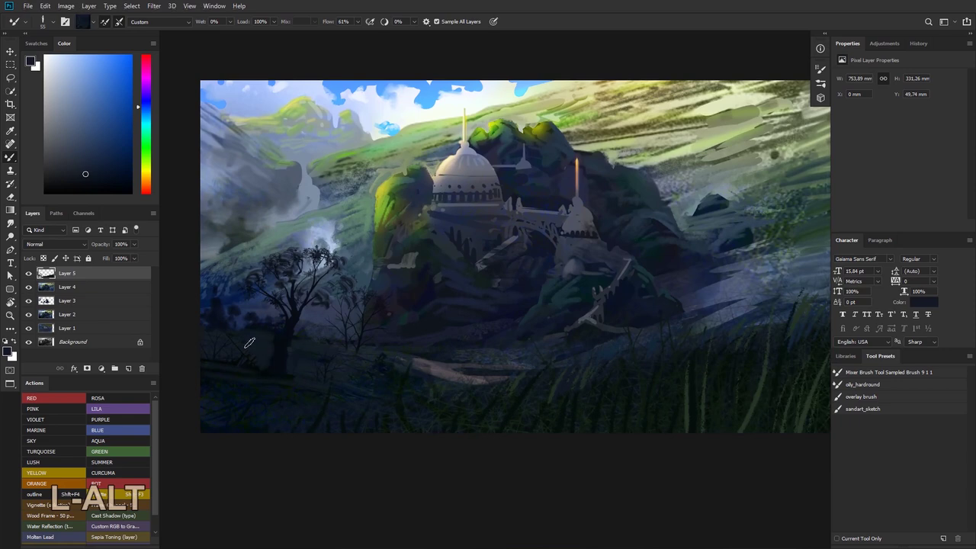
{"action": "left_click_drag", "start_coordinate": [366, 321], "coordinate": [434, 290]}
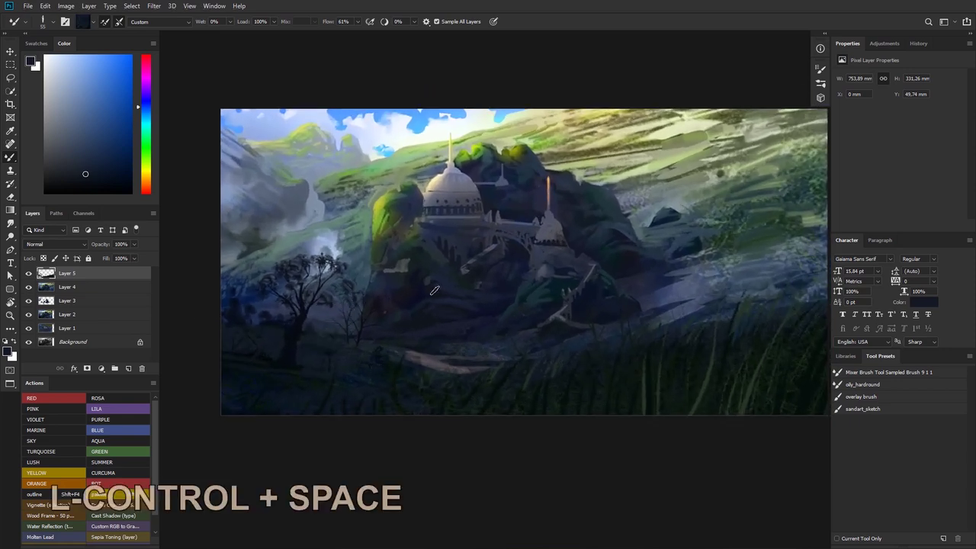
{"action": "left_click_drag", "start_coordinate": [491, 302], "coordinate": [433, 295]}
Reduce the mixer brush to 29 px and reshape the path with sampled ground and path tones, extending it to a tapered end
{"action": "left_click", "coordinate": [371, 372], "text": "alt"}
{"action": "right_click", "coordinate": [390, 350]}
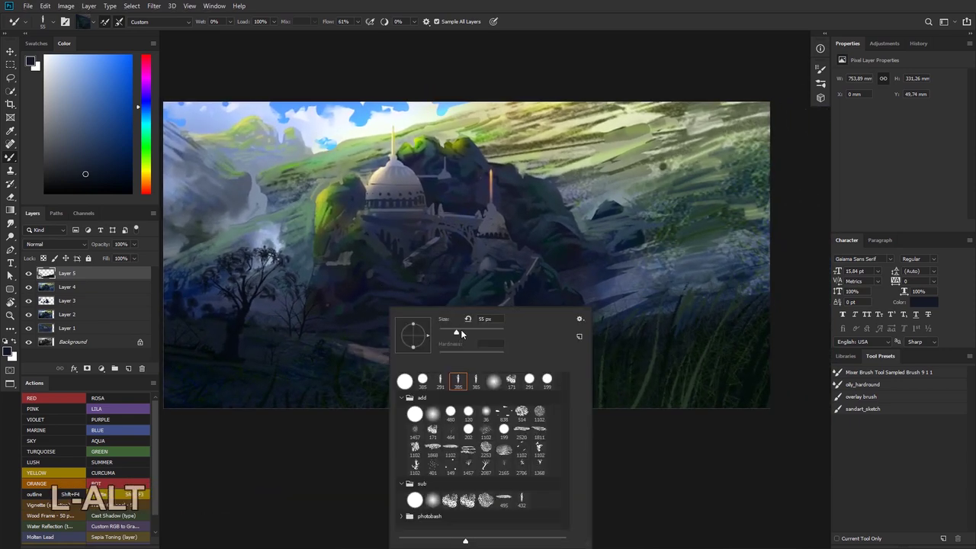
{"action": "left_click_drag", "start_coordinate": [459, 332], "coordinate": [447, 332]}
{"action": "left_click", "coordinate": [379, 363]}
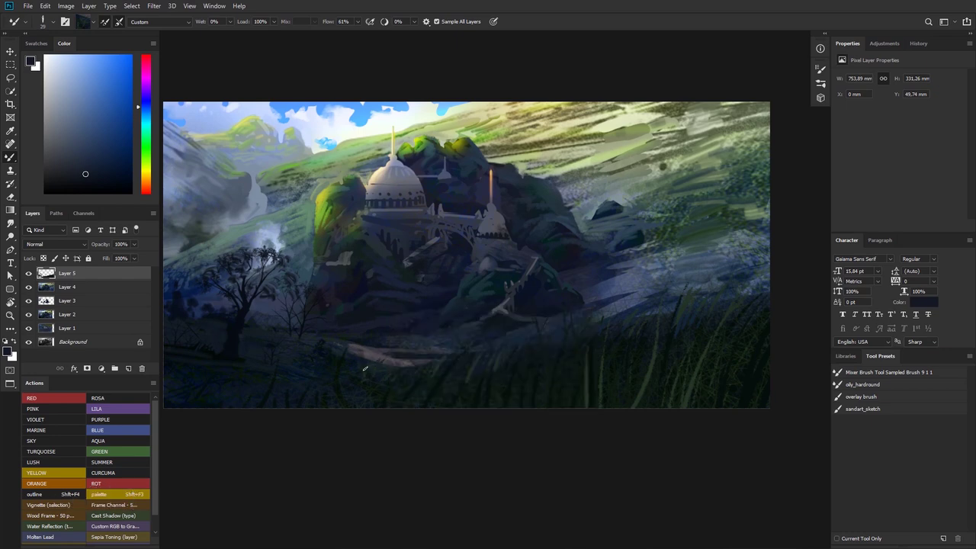
{"action": "left_click", "coordinate": [370, 377], "text": "alt"}
{"action": "left_click", "coordinate": [322, 341], "text": "alt"}
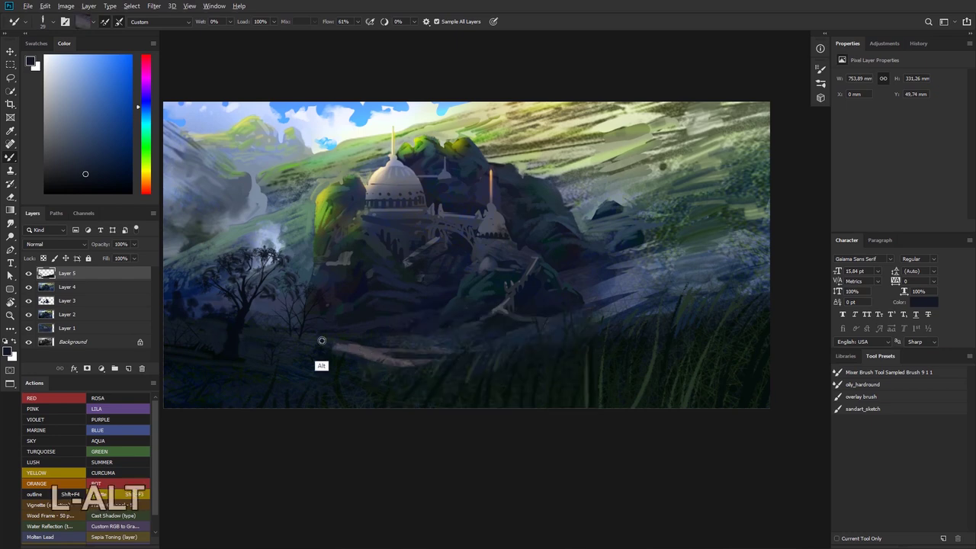
{"action": "left_click", "coordinate": [361, 349], "text": "alt"}
{"action": "left_click", "coordinate": [362, 342], "text": "alt"}
{"action": "left_click", "coordinate": [368, 342], "text": "alt"}
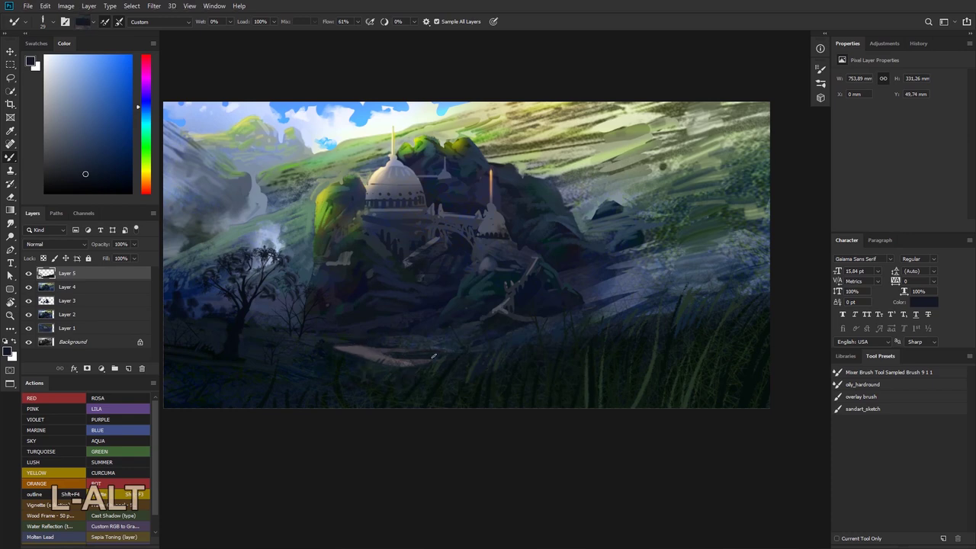
{"action": "left_click", "coordinate": [366, 379], "text": "alt"}
{"action": "left_click_drag", "start_coordinate": [414, 360], "coordinate": [478, 352]}
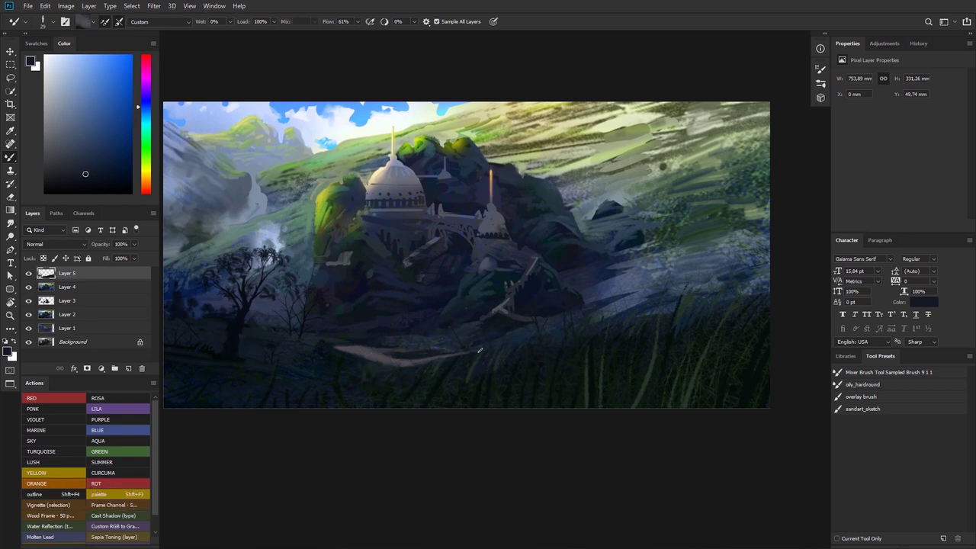
Switch to the 514 textured brush at 417 px and test a stroke across the upper hillside, undoing it
{"action": "left_click_drag", "start_coordinate": [552, 293], "coordinate": [581, 290]}
{"action": "mouse_move", "coordinate": [581, 290]}
{"action": "left_mouse_down"}
{"action": "mouse_move", "coordinate": [447, 321]}
{"action": "mouse_move", "coordinate": [458, 324]}
{"action": "mouse_move", "coordinate": [437, 292]}
{"action": "mouse_move", "coordinate": [483, 321]}
{"action": "mouse_move", "coordinate": [534, 308]}
{"action": "mouse_move", "coordinate": [522, 333]}
{"action": "mouse_move", "coordinate": [602, 265]}
{"action": "left_mouse_up"}
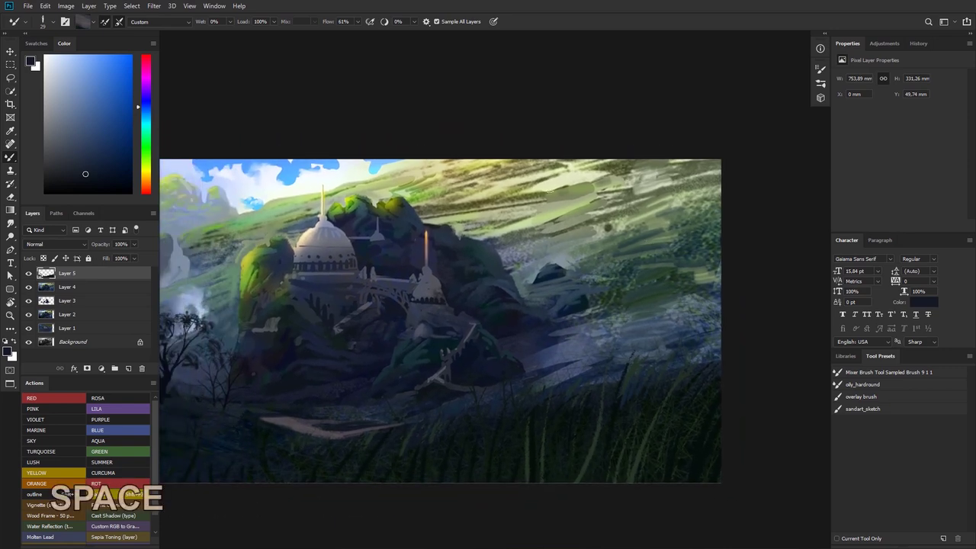
{"action": "left_click", "coordinate": [548, 187], "text": "alt"}
{"action": "right_click", "coordinate": [557, 183]}
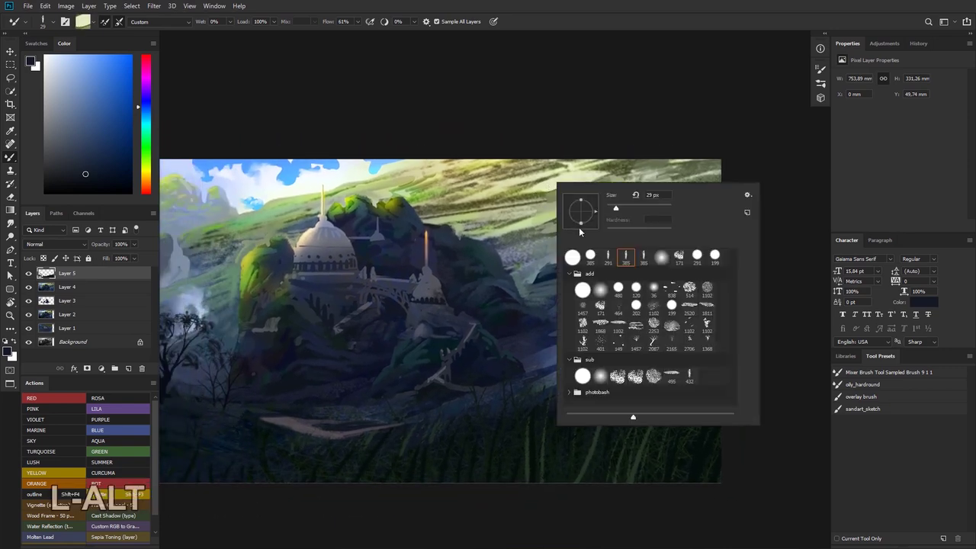
{"action": "left_click", "coordinate": [652, 291]}
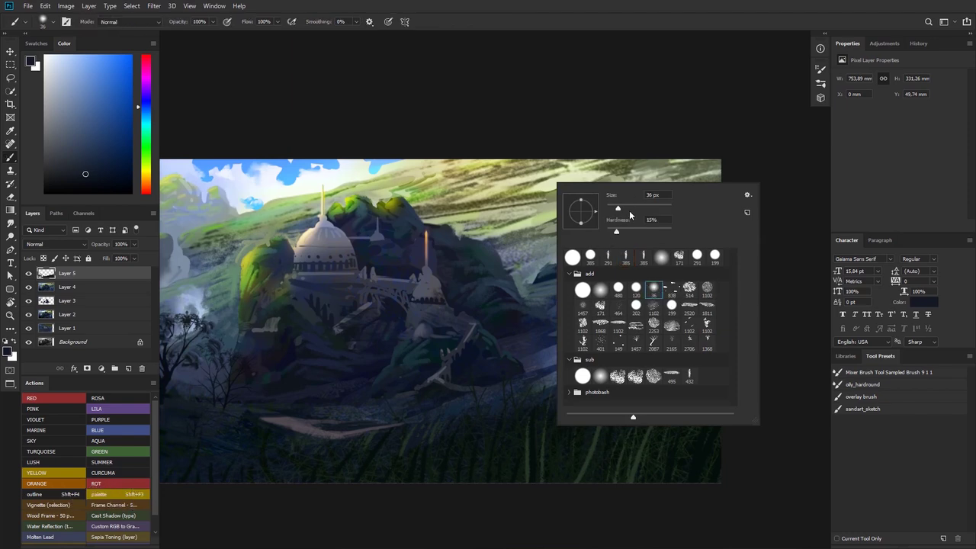
{"action": "left_click", "coordinate": [642, 207]}
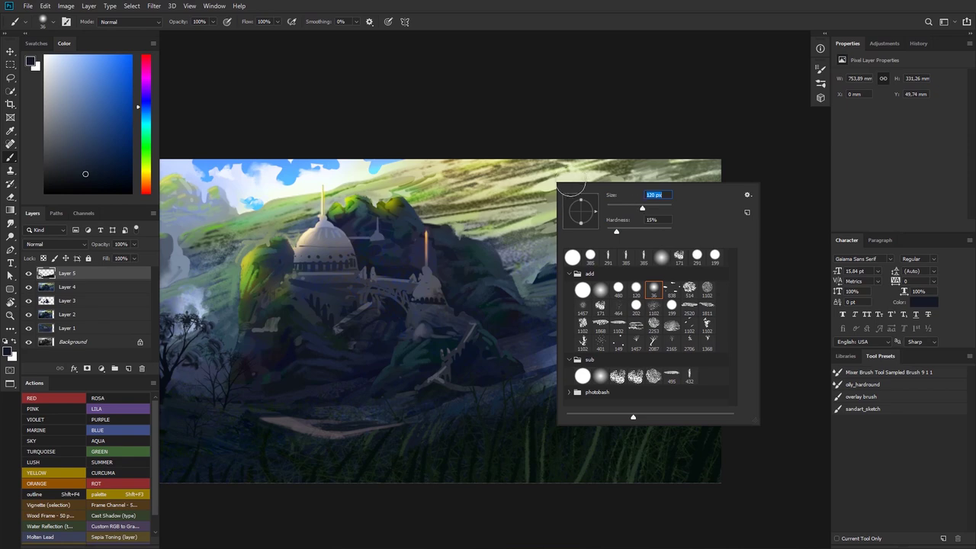
{"action": "left_click", "coordinate": [689, 289]}
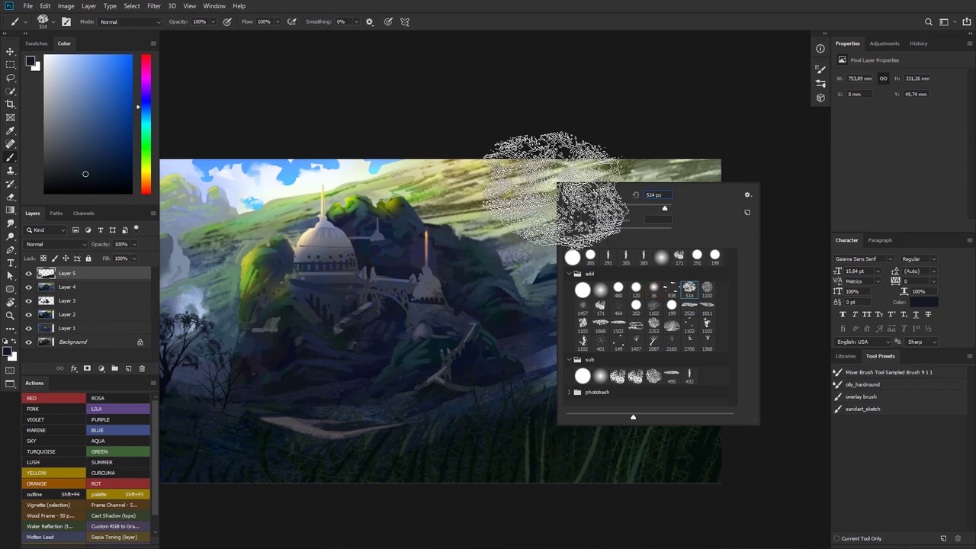
{"action": "left_click", "coordinate": [661, 208]}
{"action": "key", "text": "Return"}
{"action": "left_click_drag", "start_coordinate": [506, 172], "coordinate": [663, 190]}
{"action": "key", "text": "ctrl+z"}
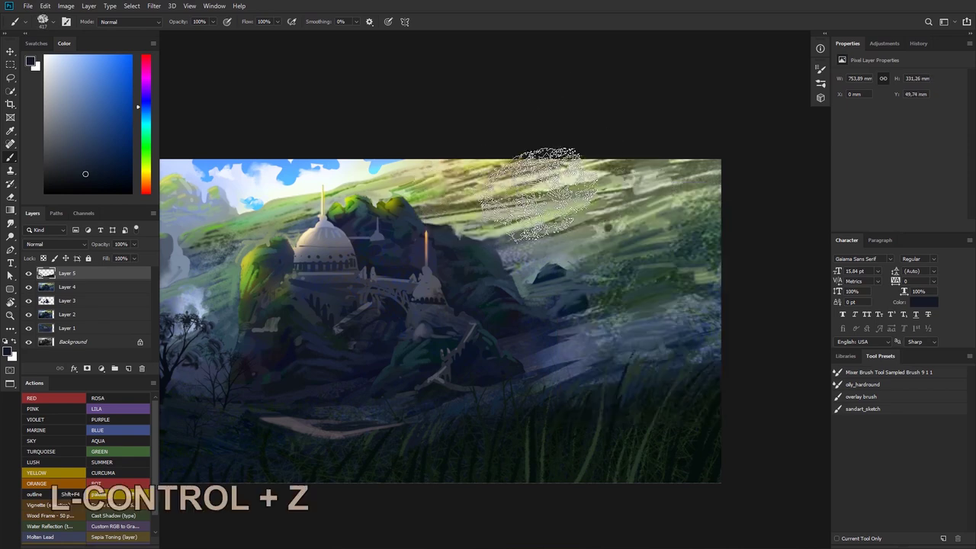
Sample light and muted greens from the hillside and brush soft texture across its sunlit upper part
{"action": "right_click", "coordinate": [534, 192]}
{"action": "left_click", "coordinate": [565, 180], "text": "alt"}
{"action": "left_click", "coordinate": [578, 190], "text": "alt"}
{"action": "mouse_move", "coordinate": [581, 188]}
{"action": "left_mouse_down"}
{"action": "mouse_move", "coordinate": [453, 215]}
{"action": "mouse_move", "coordinate": [435, 201]}
{"action": "mouse_move", "coordinate": [495, 186]}
{"action": "mouse_move", "coordinate": [623, 204]}
{"action": "left_mouse_up"}
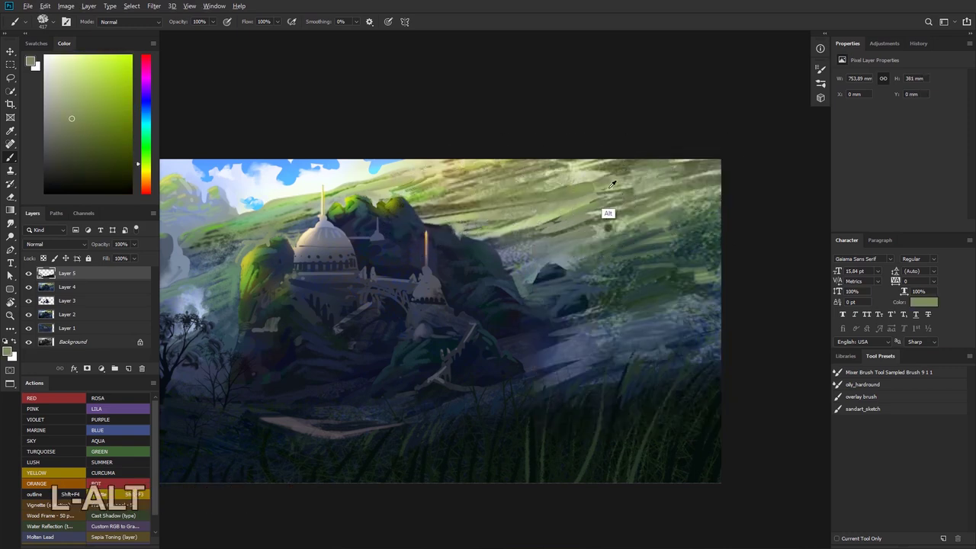
{"action": "left_click", "coordinate": [610, 211], "text": "alt"}
{"action": "mouse_move", "coordinate": [450, 190]}
{"action": "left_mouse_down"}
{"action": "mouse_move", "coordinate": [553, 222]}
{"action": "mouse_move", "coordinate": [653, 204]}
{"action": "mouse_move", "coordinate": [652, 191]}
{"action": "left_mouse_up"}
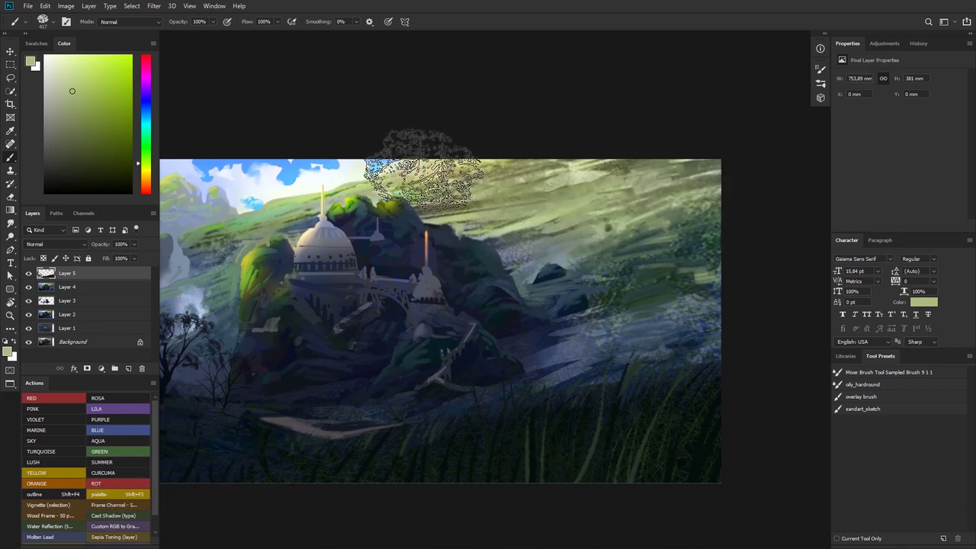
{"action": "left_click", "coordinate": [424, 218], "text": "alt"}
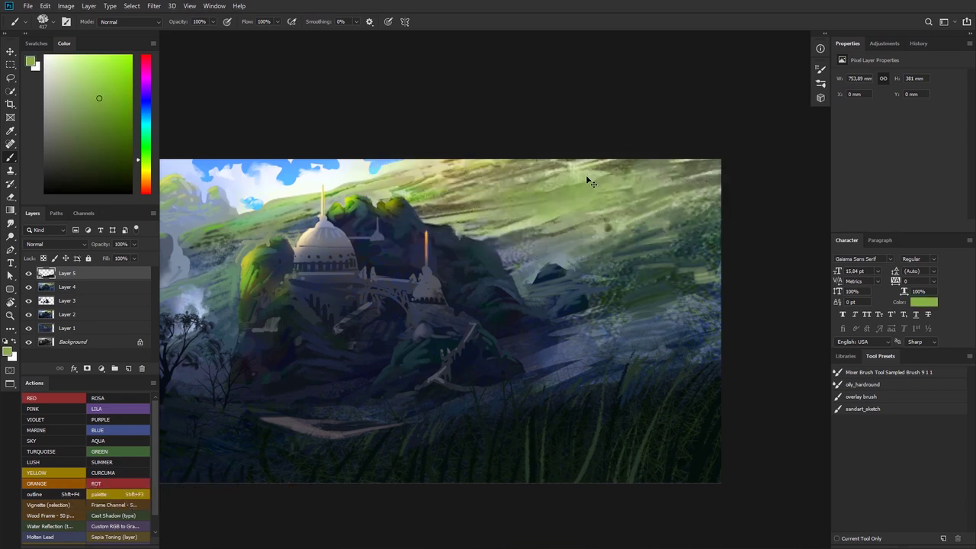
Undo the last green stroke, reduce the textured brush to 86 px, and paint sampled greens into the sunlit hillside
{"action": "key", "text": "ctrl+z"}
{"action": "right_click", "coordinate": [482, 195]}
{"action": "left_click", "coordinate": [558, 220]}
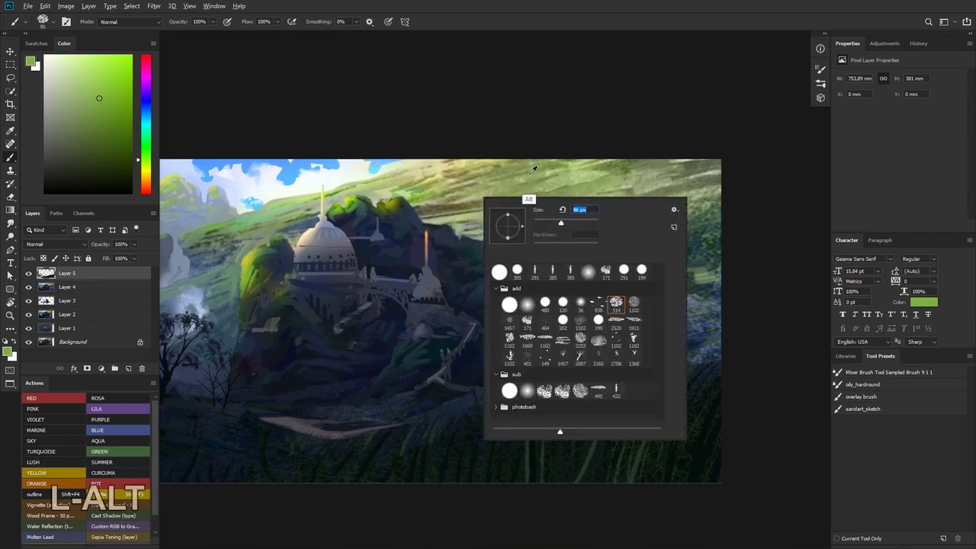
{"action": "left_click", "coordinate": [527, 196], "text": "alt"}
{"action": "key", "text": "ctrl+z"}
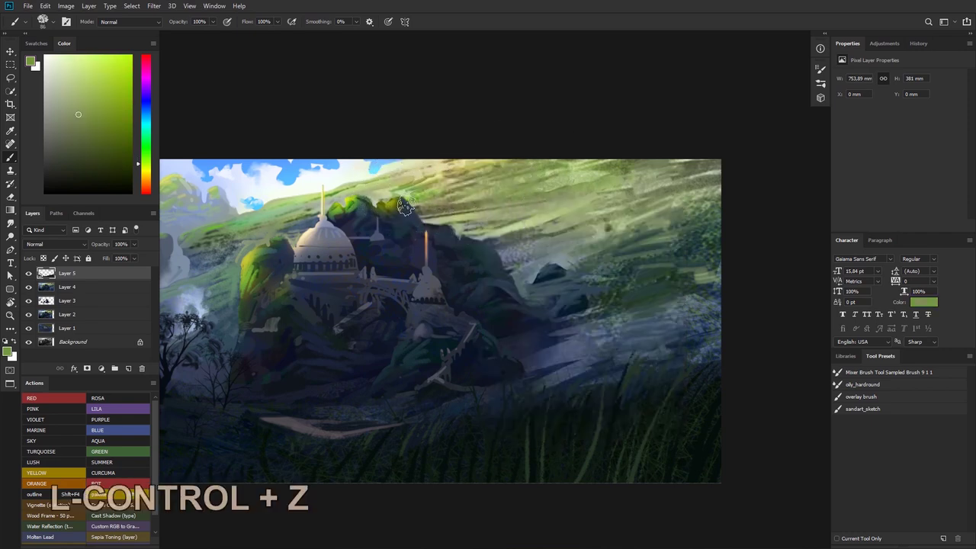
{"action": "left_click_drag", "start_coordinate": [510, 144], "coordinate": [503, 149]}
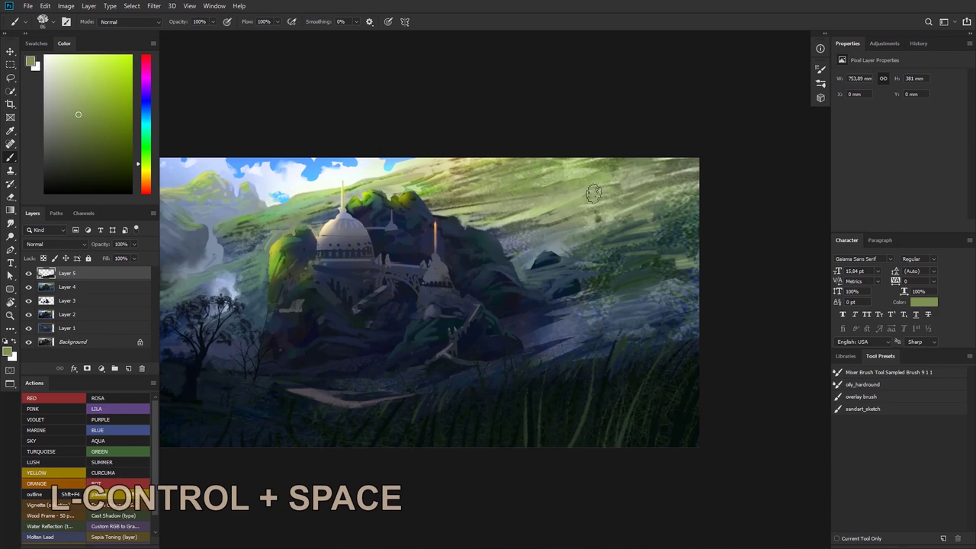
{"action": "mouse_move", "coordinate": [499, 112]}
{"action": "left_mouse_down"}
{"action": "mouse_move", "coordinate": [478, 116]}
{"action": "mouse_move", "coordinate": [493, 115]}
{"action": "left_mouse_up"}
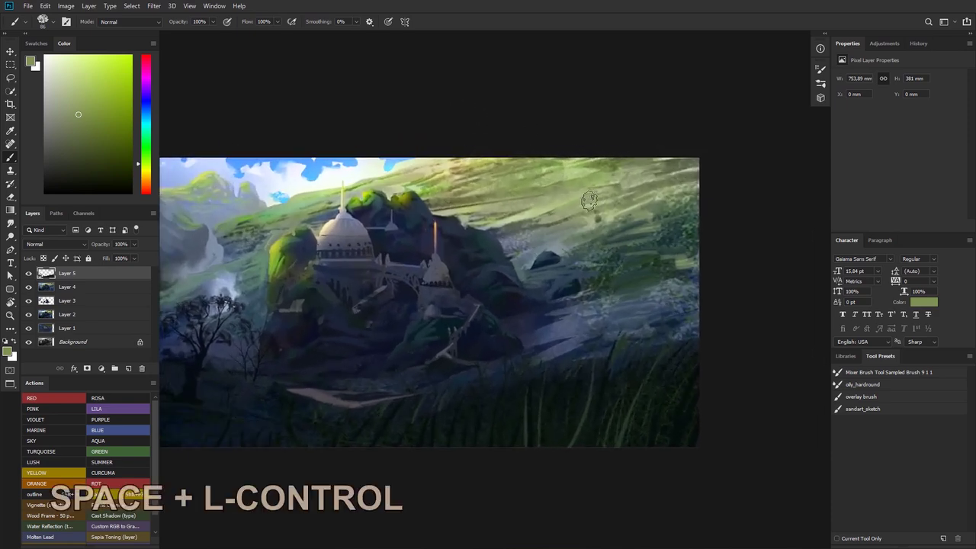
Sample gray-green and dark blue tones and paint over the shaded slope between the rocky hill and the grass
{"action": "left_click", "coordinate": [580, 238], "text": "alt"}
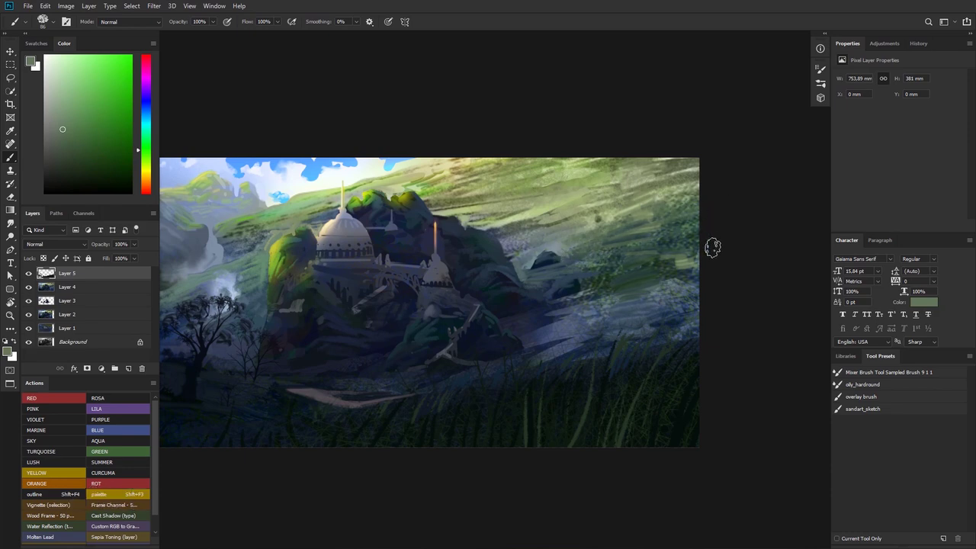
{"action": "left_click", "coordinate": [652, 301], "text": "alt"}
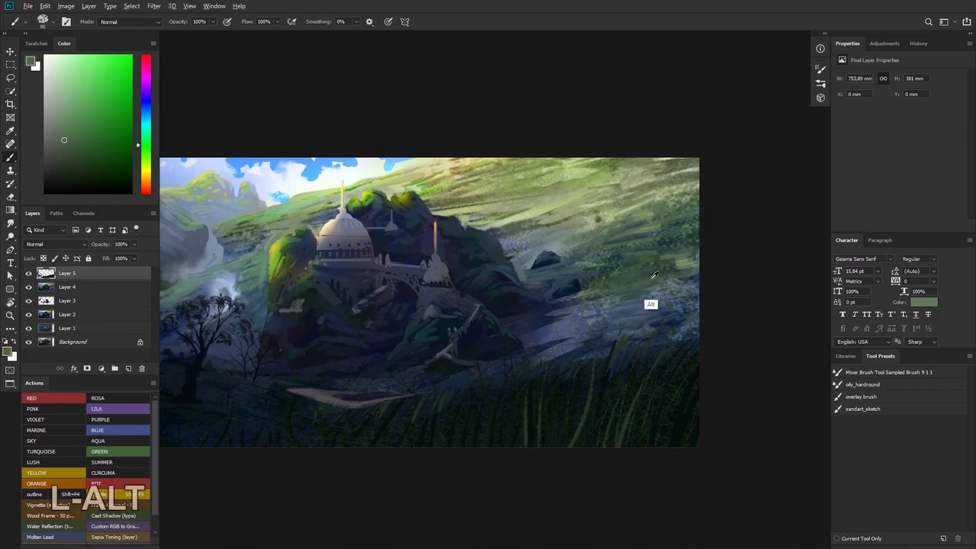
{"action": "left_click", "coordinate": [534, 320], "text": "alt"}
{"action": "left_click", "coordinate": [536, 320], "text": "alt"}
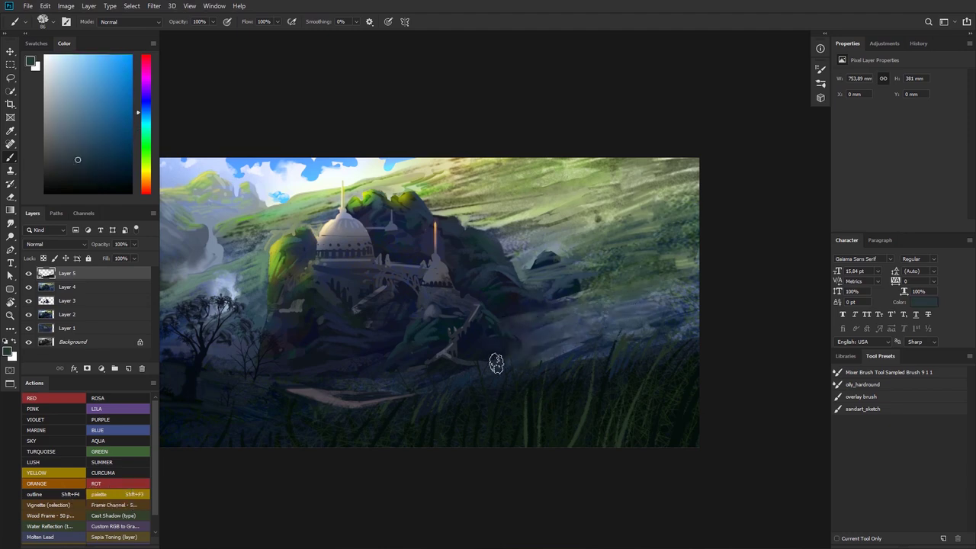
{"action": "left_click_drag", "start_coordinate": [556, 319], "coordinate": [600, 321]}
{"action": "left_click", "coordinate": [599, 323], "text": "alt"}
Reduce the textured brush to 61 px and paint sampled blue-gray tones around the small dark rock, undoing unwanted strokes
{"action": "right_click", "coordinate": [587, 271]}
{"action": "left_click", "coordinate": [659, 297]}
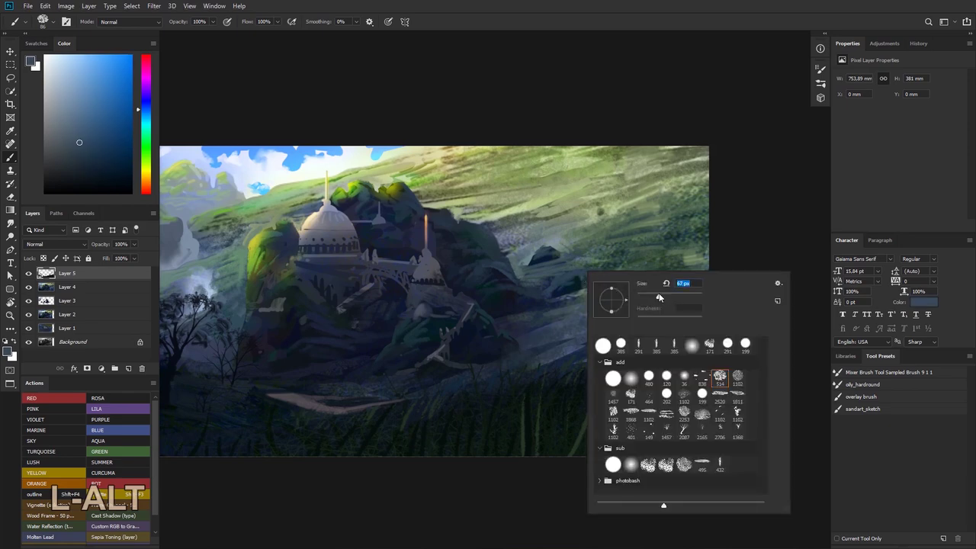
{"action": "left_click", "coordinate": [565, 269]}
{"action": "left_click", "coordinate": [633, 313], "text": "alt"}
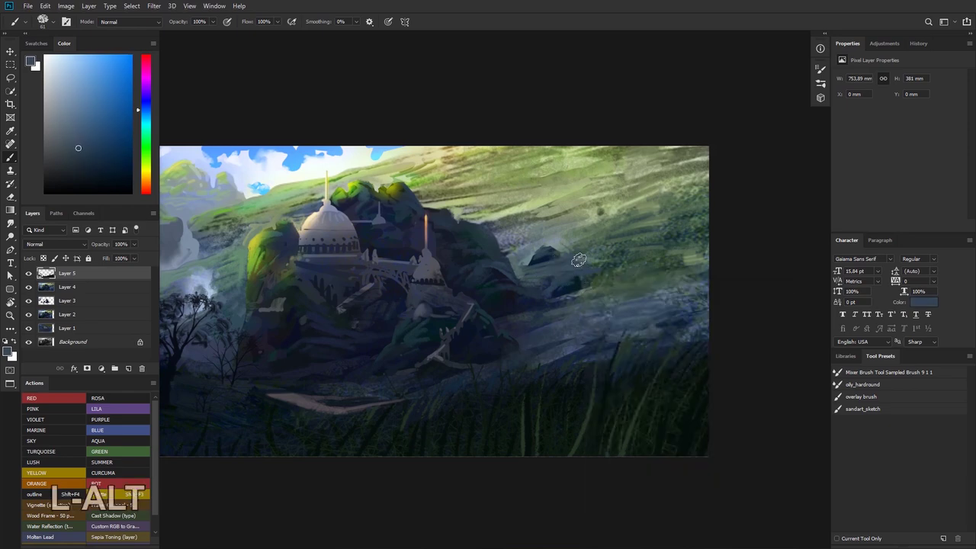
{"action": "left_click", "coordinate": [648, 316], "text": "alt"}
{"action": "key", "text": "ctrl+z"}
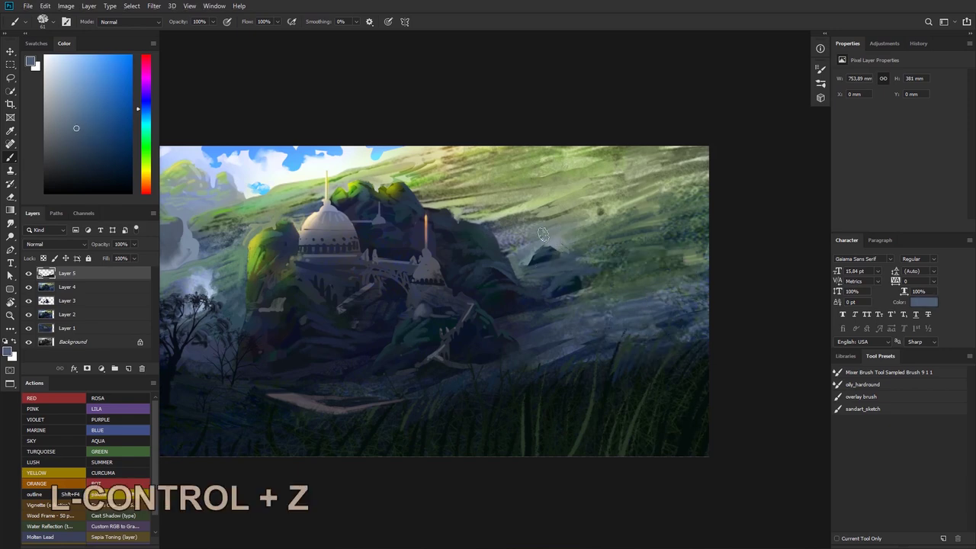
{"action": "left_click", "coordinate": [545, 267], "text": "alt"}
{"action": "key", "text": "ctrl+z"}
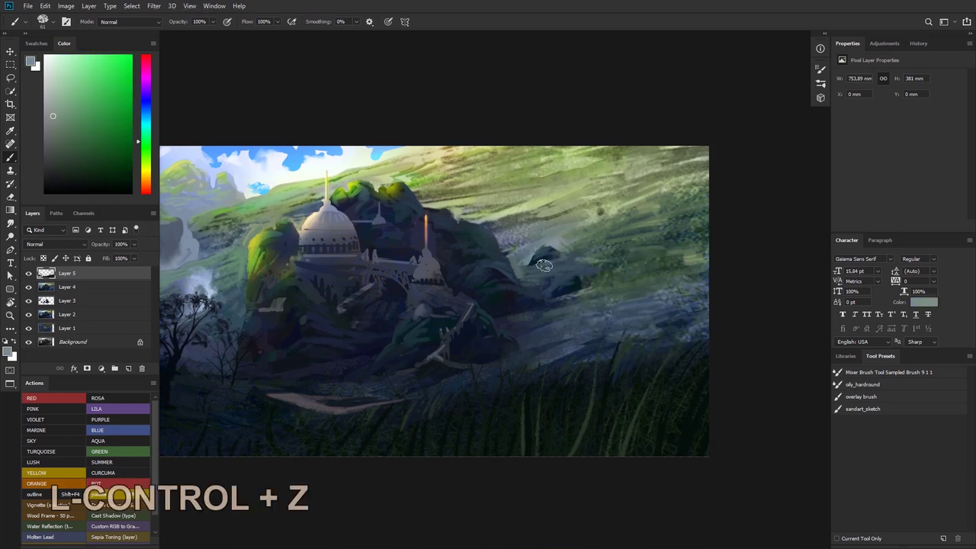
{"action": "left_click", "coordinate": [540, 269], "text": "alt"}
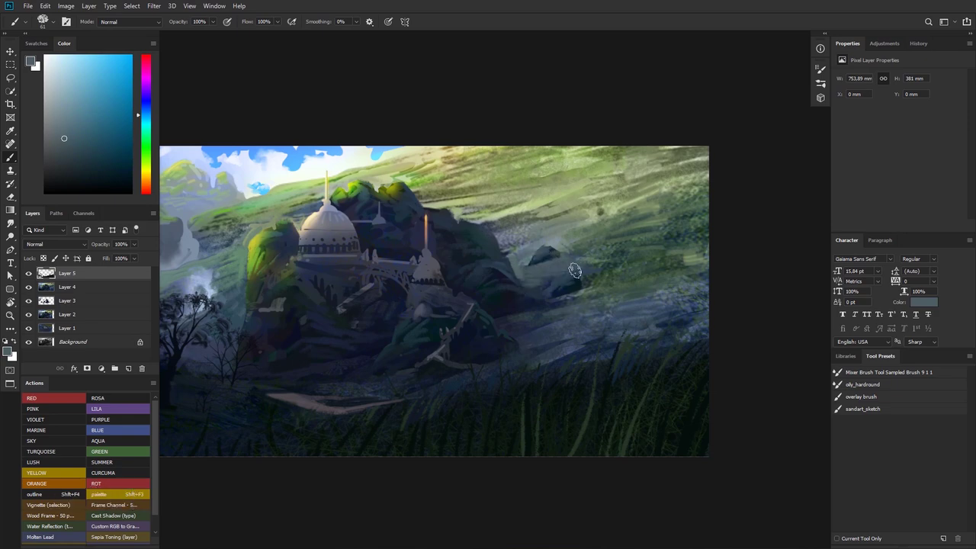
Undo the last brush stroke on the painting
{"action": "mouse_move", "coordinate": [518, 203]}
{"action": "left_mouse_down"}
{"action": "mouse_move", "coordinate": [477, 204]}
{"action": "mouse_move", "coordinate": [512, 203]}
{"action": "left_mouse_up"}
{"action": "left_click_drag", "start_coordinate": [440, 237], "coordinate": [496, 222]}
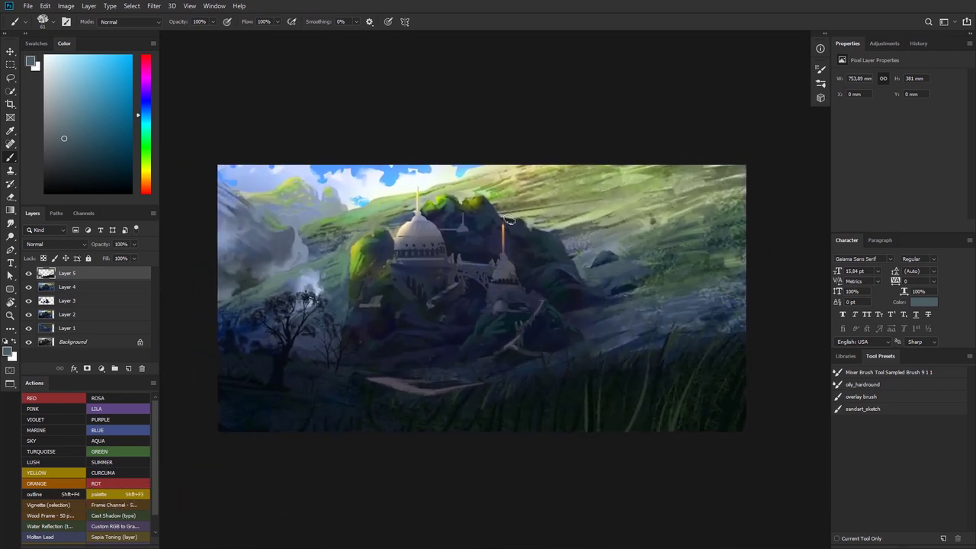
{"action": "left_click_drag", "start_coordinate": [492, 221], "coordinate": [458, 218]}
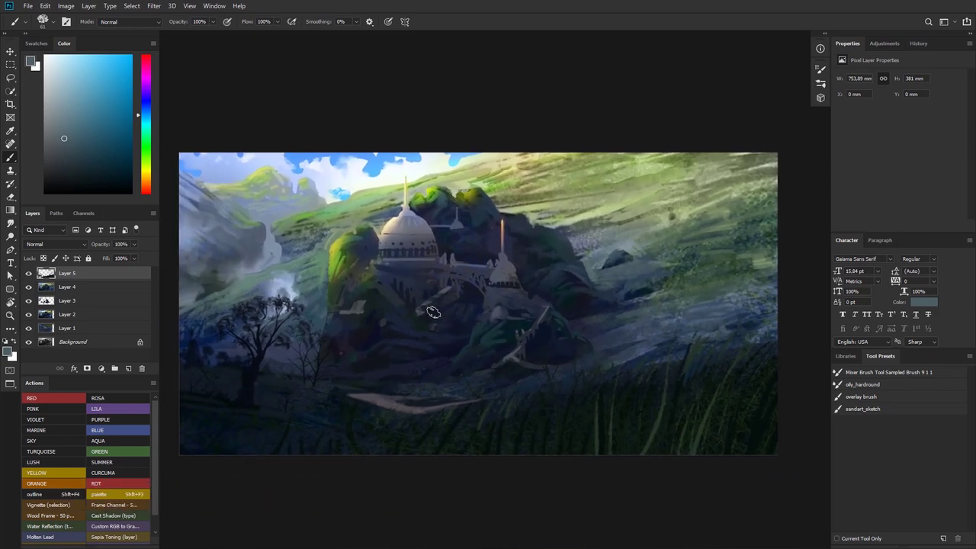
{"action": "left_click_drag", "start_coordinate": [425, 280], "coordinate": [424, 216]}
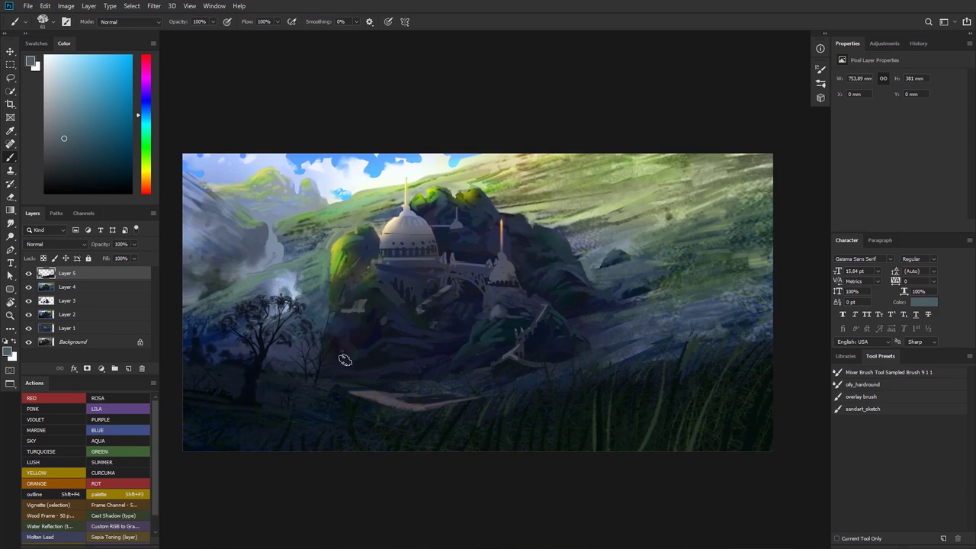
{"action": "key", "text": "ctrl"}
{"action": "key", "text": "ctrl+z"}
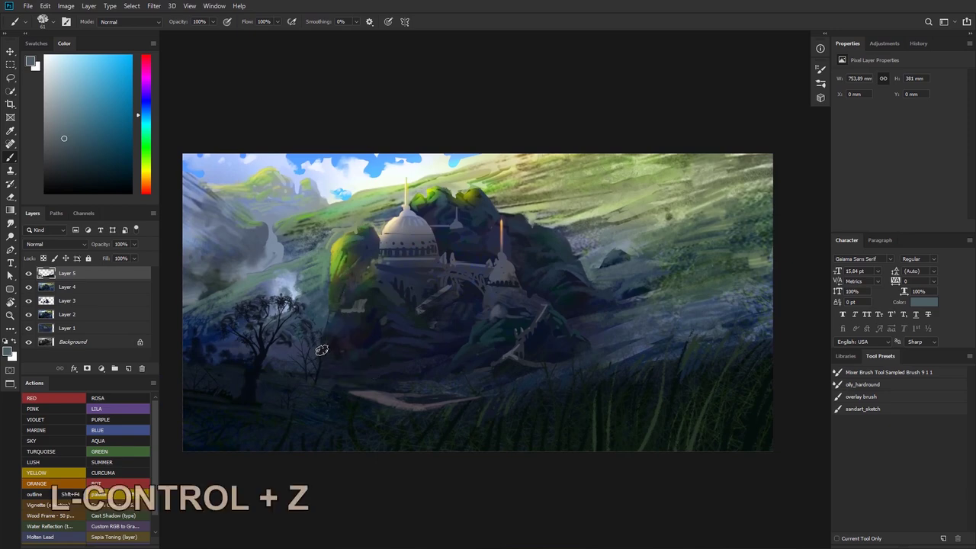
Switch to the Quick Selection tool and clear any active selection
{"action": "key", "text": "l"}
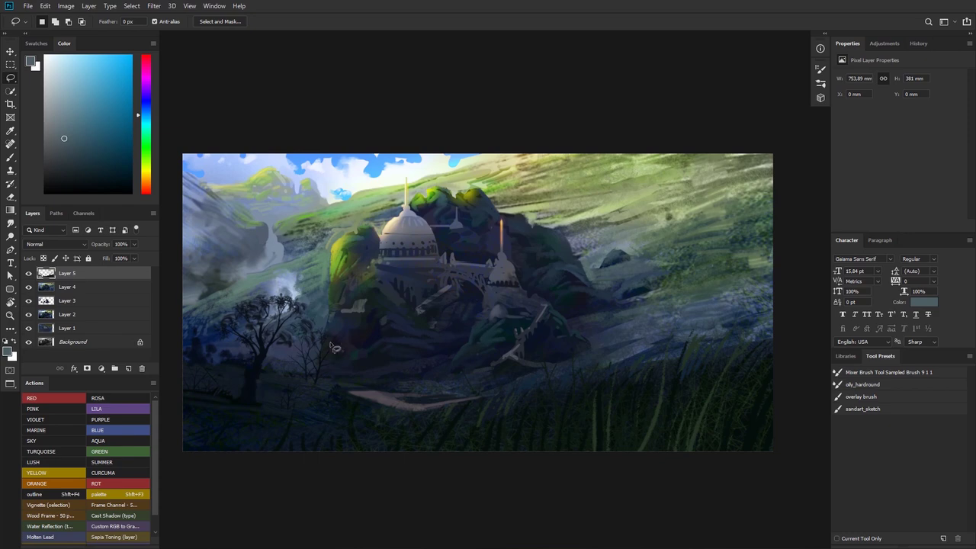
{"action": "key", "text": "w"}
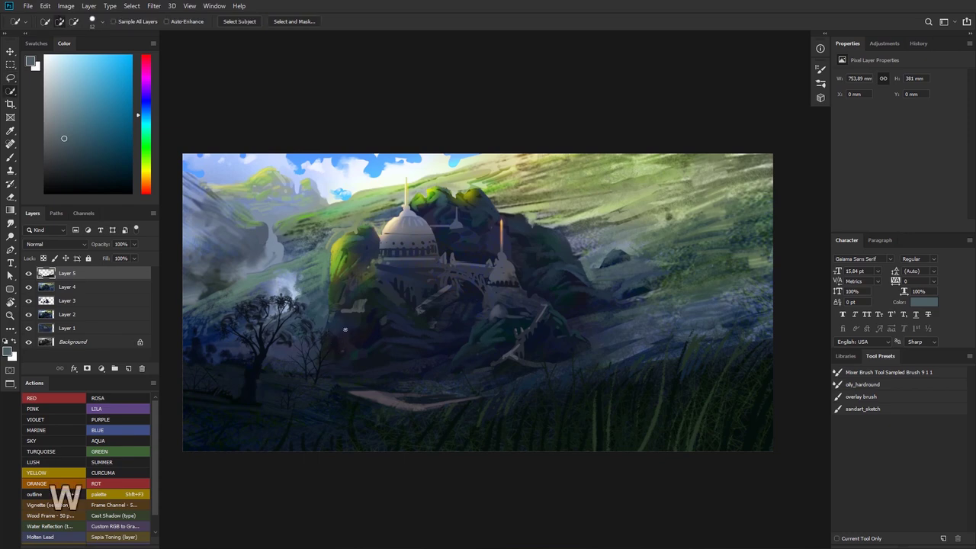
{"action": "key", "text": "ctrl+d"}
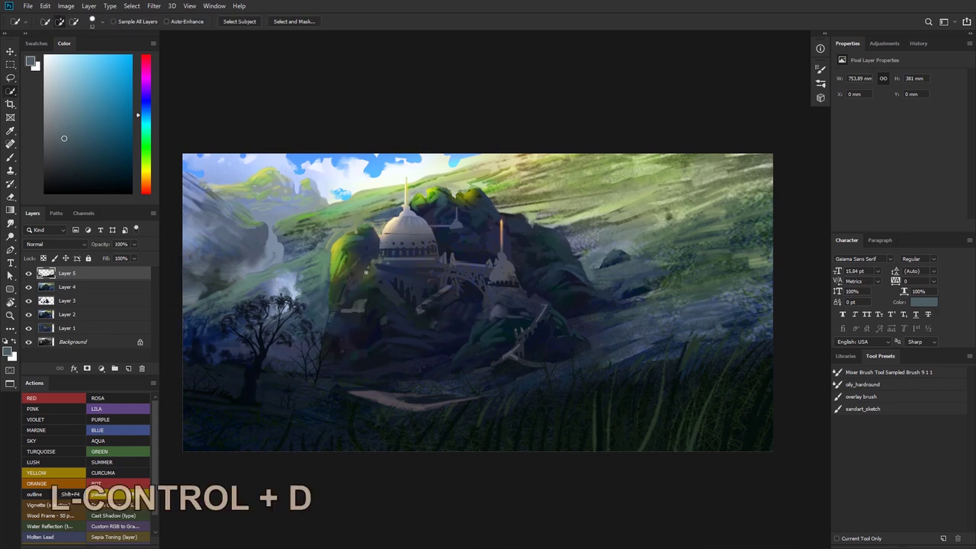
{"action": "left_click", "coordinate": [114, 291]}
{"action": "left_click", "coordinate": [91, 273]}
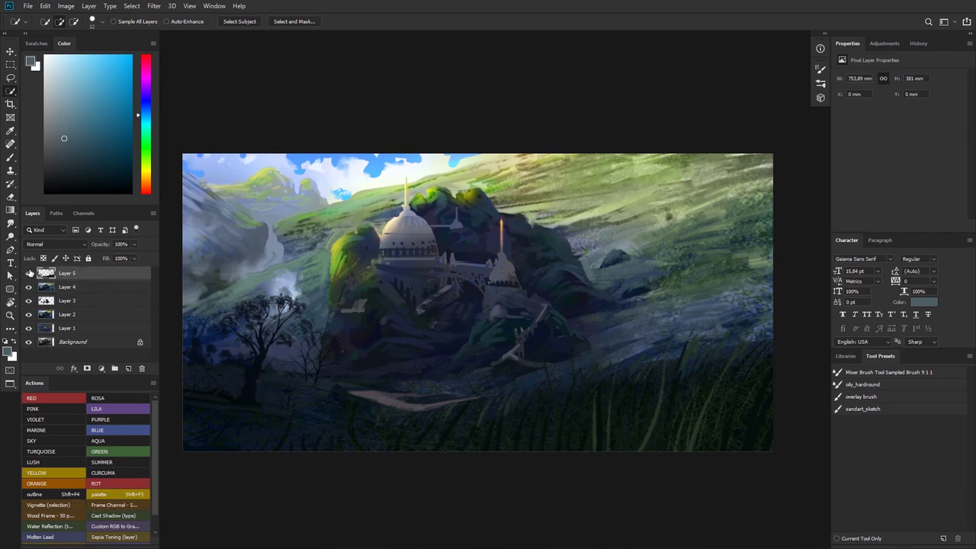
Compare the painting with Layer 5 hidden and shown, and make Layer 4 the active layer
{"action": "left_click", "coordinate": [29, 273]}
{"action": "left_click", "coordinate": [29, 273]}
{"action": "left_click", "coordinate": [29, 273]}
{"action": "left_click", "coordinate": [29, 273]}
{"action": "left_click", "coordinate": [77, 289]}
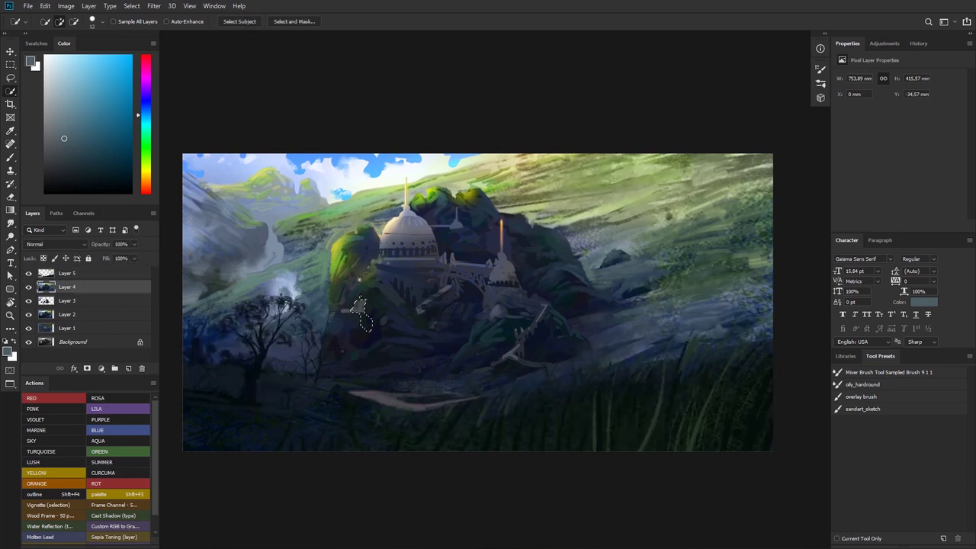
Select the whole rocky hill around the temple on Layer 4 with Quick Selection, from its ridge down to the path
{"action": "mouse_move", "coordinate": [359, 279]}
{"action": "left_mouse_down"}
{"action": "mouse_move", "coordinate": [424, 249]}
{"action": "mouse_move", "coordinate": [396, 256]}
{"action": "mouse_move", "coordinate": [442, 214]}
{"action": "mouse_move", "coordinate": [436, 206]}
{"action": "mouse_move", "coordinate": [574, 282]}
{"action": "mouse_move", "coordinate": [550, 322]}
{"action": "mouse_move", "coordinate": [493, 331]}
{"action": "mouse_move", "coordinate": [558, 349]}
{"action": "mouse_move", "coordinate": [579, 310]}
{"action": "mouse_move", "coordinate": [612, 310]}
{"action": "mouse_move", "coordinate": [642, 294]}
{"action": "left_mouse_up"}
{"action": "mouse_move", "coordinate": [529, 308]}
{"action": "left_mouse_down"}
{"action": "mouse_move", "coordinate": [374, 336]}
{"action": "mouse_move", "coordinate": [335, 358]}
{"action": "mouse_move", "coordinate": [343, 381]}
{"action": "mouse_move", "coordinate": [423, 312]}
{"action": "left_mouse_up"}
{"action": "left_click_drag", "start_coordinate": [451, 278], "coordinate": [476, 273]}
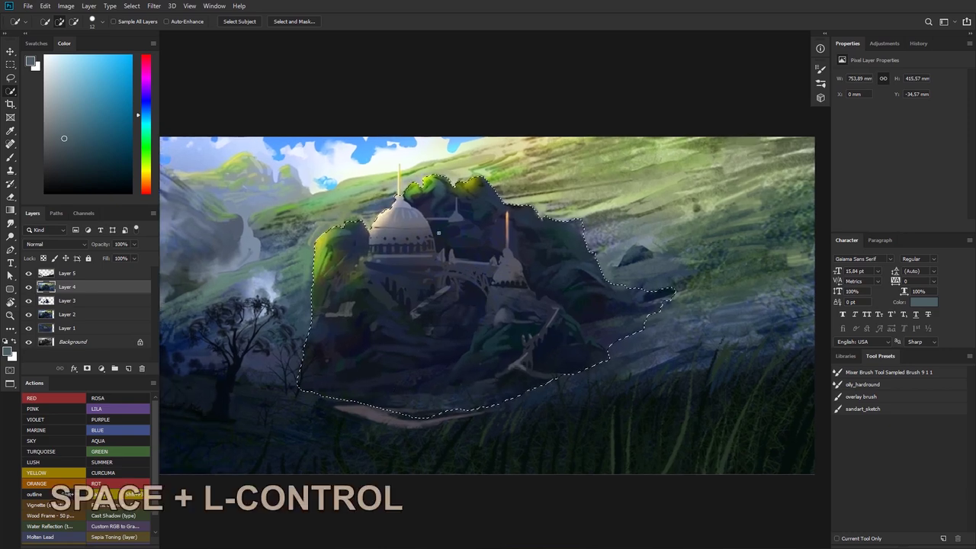
{"action": "mouse_move", "coordinate": [442, 212]}
{"action": "left_mouse_down"}
{"action": "mouse_move", "coordinate": [470, 217]}
{"action": "mouse_move", "coordinate": [461, 208]}
{"action": "mouse_move", "coordinate": [447, 221]}
{"action": "left_mouse_up"}
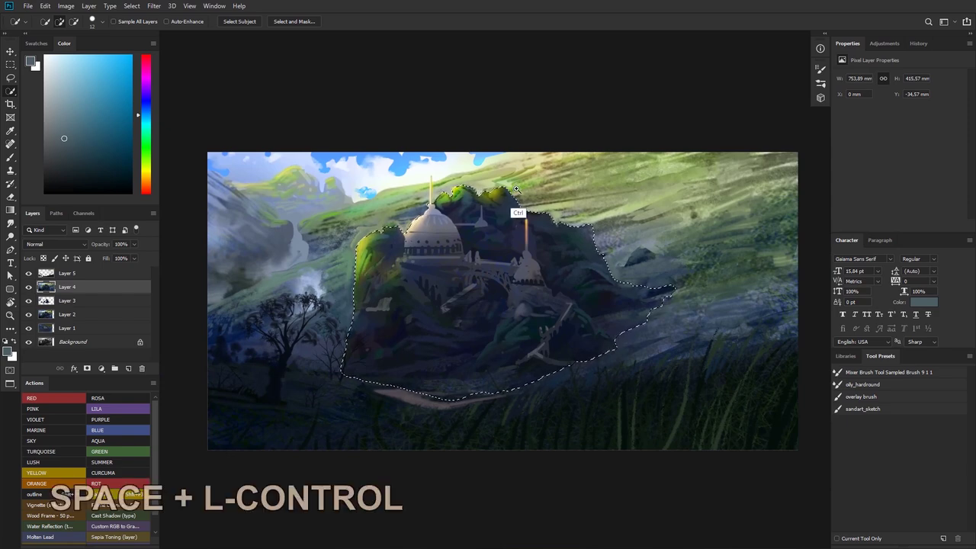
{"action": "left_click_drag", "start_coordinate": [519, 213], "coordinate": [493, 146]}
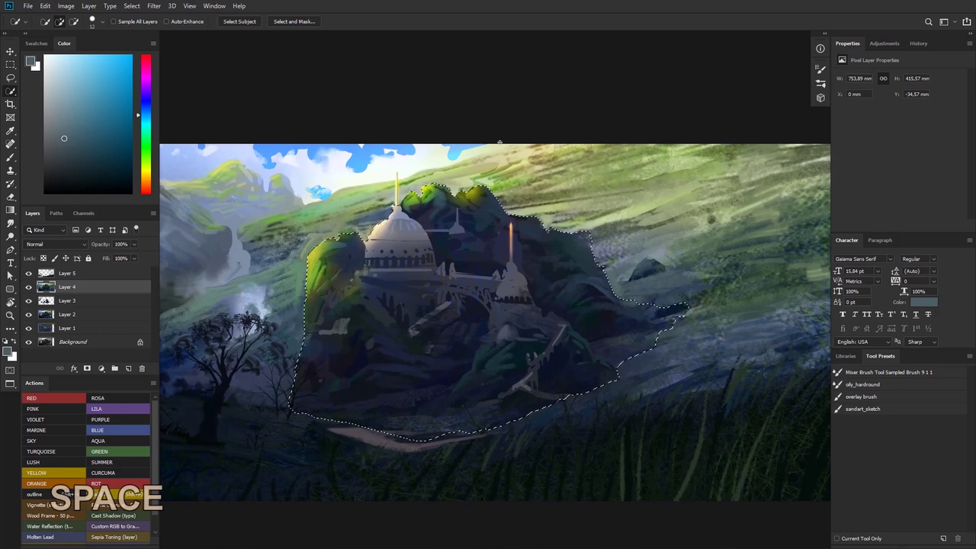
Lift the darkest tones of the selected hill using Curves with a hand-drawn, smoothed bend at the shadow end of the RGB curve
{"action": "key", "text": "ctrl+m"}
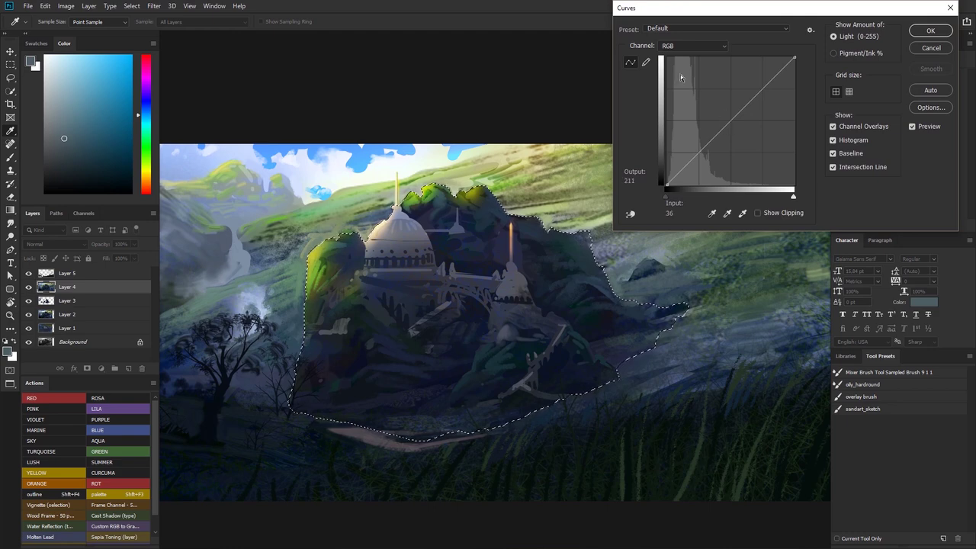
{"action": "left_click", "coordinate": [646, 64]}
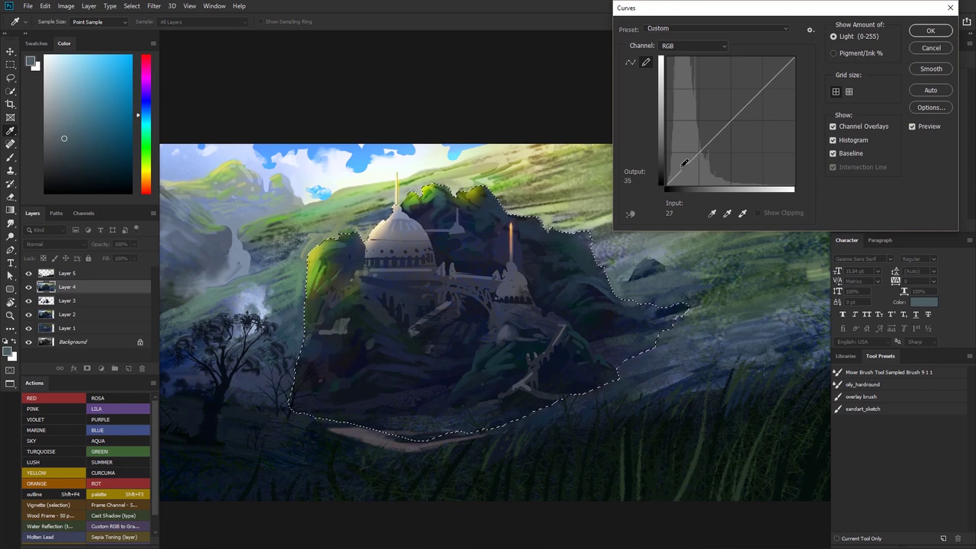
{"action": "mouse_move", "coordinate": [675, 166]}
{"action": "left_mouse_down"}
{"action": "mouse_move", "coordinate": [664, 168]}
{"action": "mouse_move", "coordinate": [688, 163]}
{"action": "mouse_move", "coordinate": [659, 181]}
{"action": "mouse_move", "coordinate": [693, 159]}
{"action": "mouse_move", "coordinate": [664, 189]}
{"action": "left_mouse_up"}
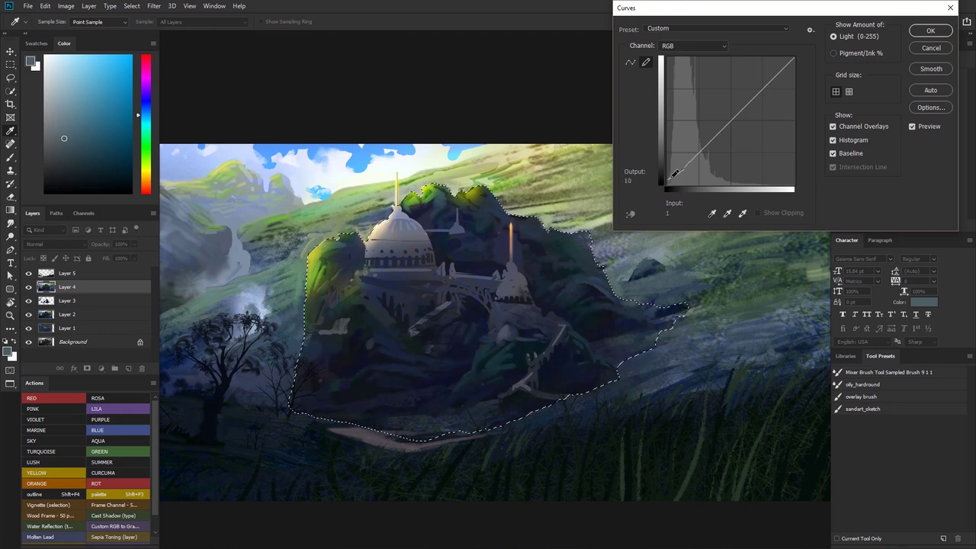
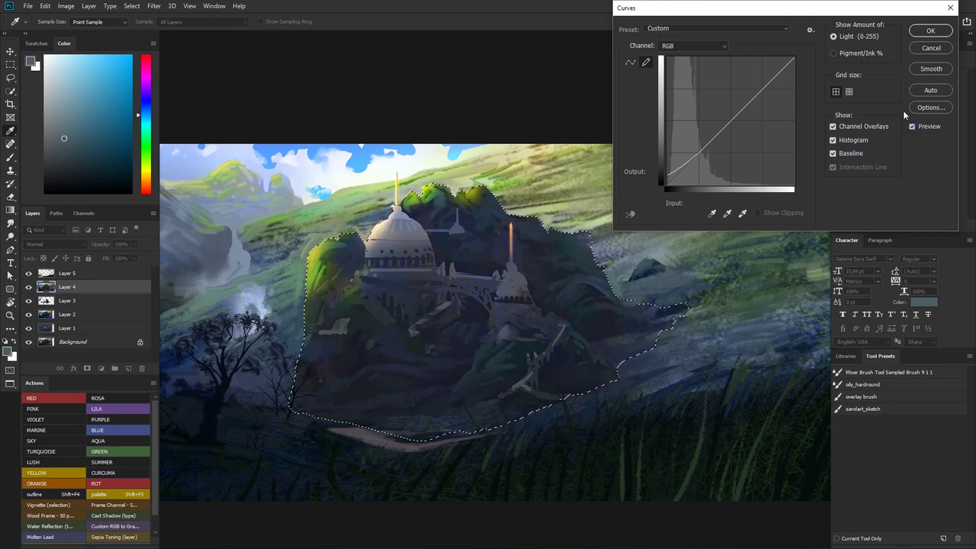
{"action": "left_click", "coordinate": [928, 32]}
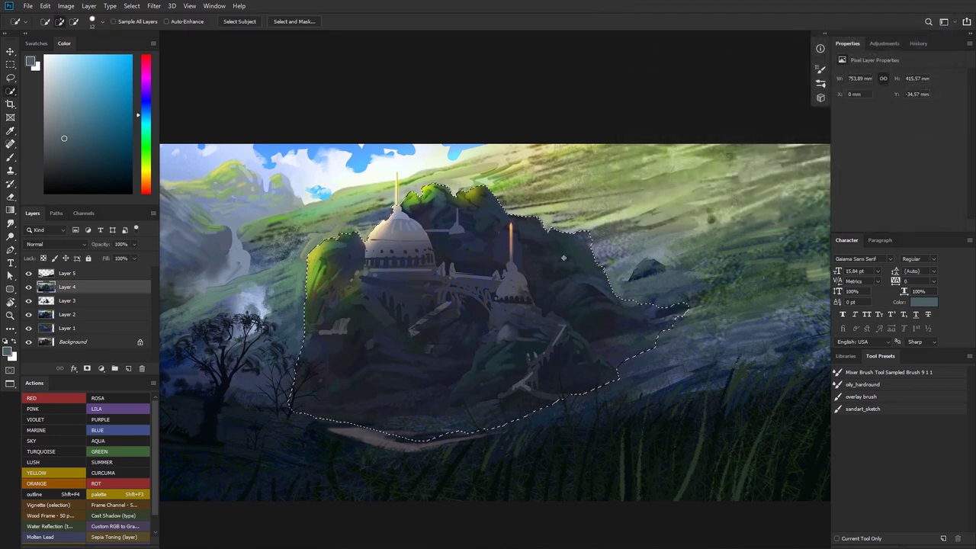
Brighten the selected hill with a second RGB Curves adjustment, placing a point at input 150 and output 161, and deselect
{"action": "key", "text": "ctrl"}
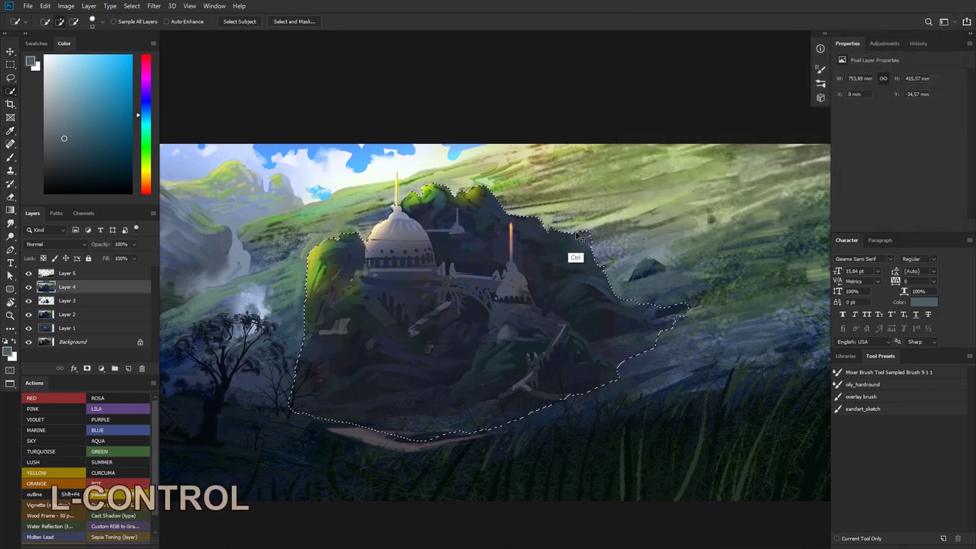
{"action": "key", "text": "ctrl+m"}
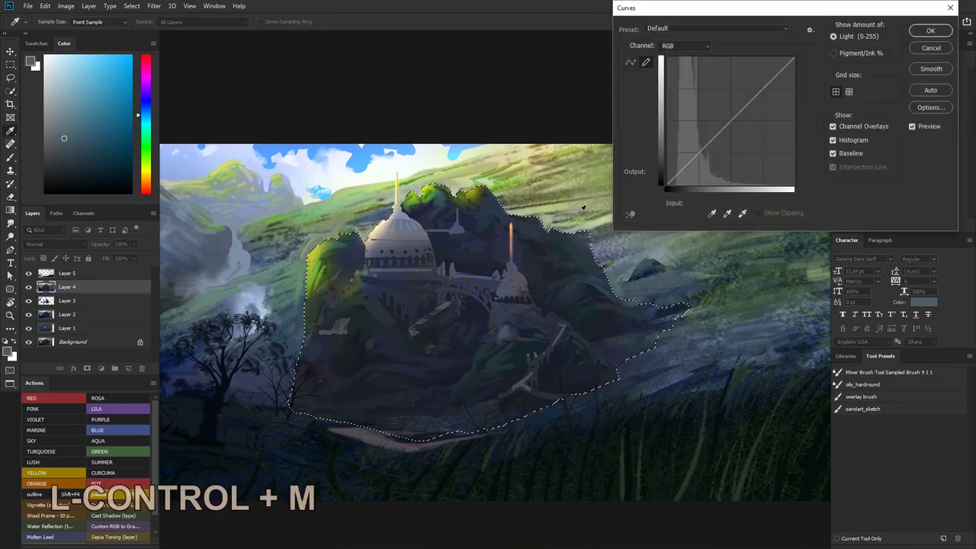
{"action": "left_click", "coordinate": [630, 64]}
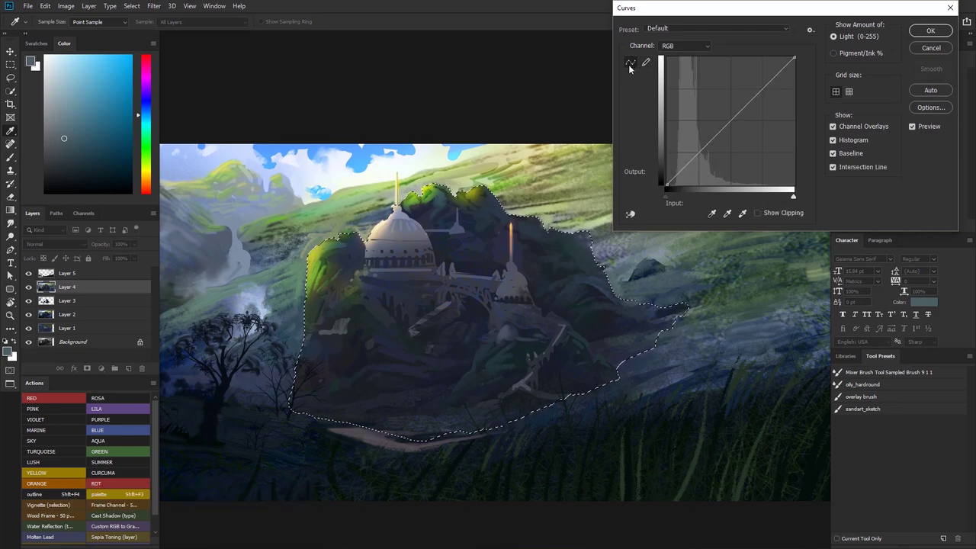
{"action": "left_click", "coordinate": [743, 104]}
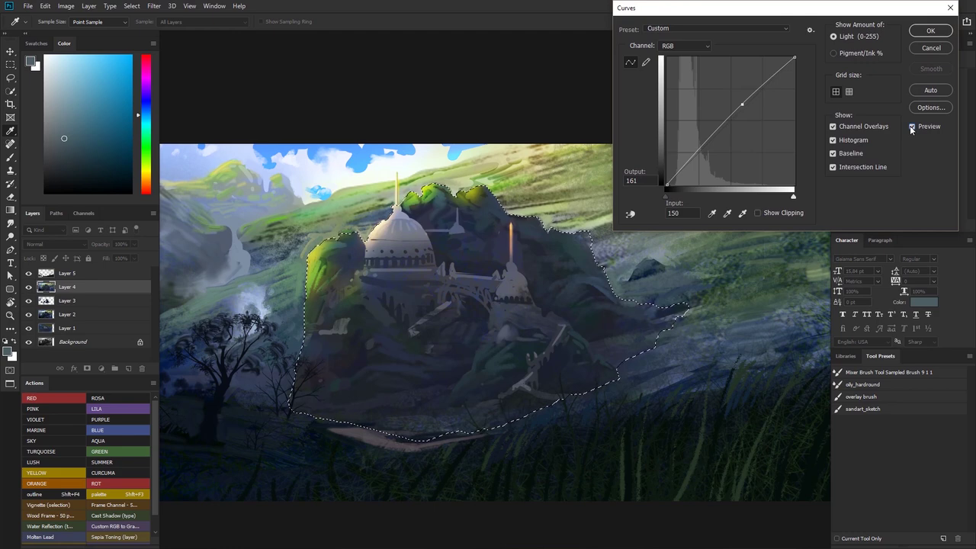
{"action": "left_click", "coordinate": [928, 32]}
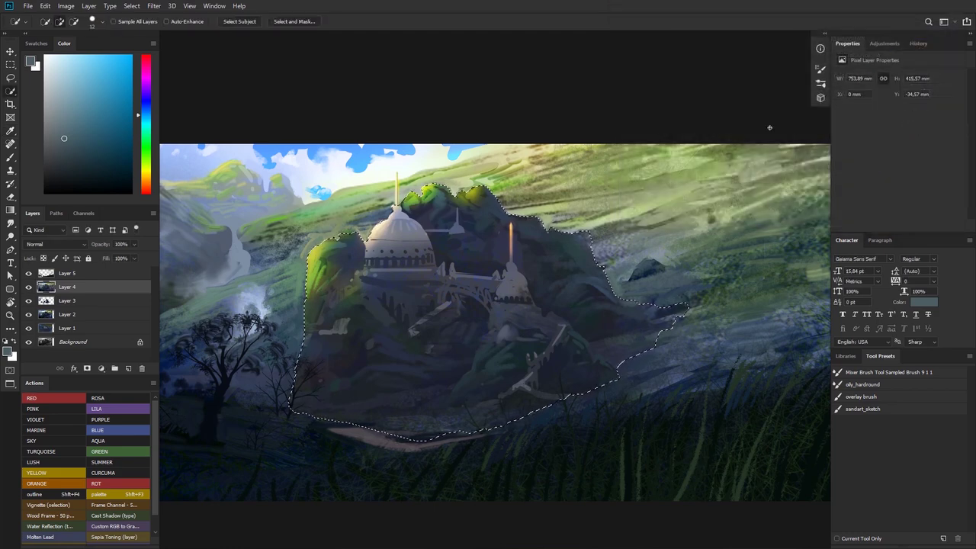
{"action": "key", "text": "ctrl+d"}
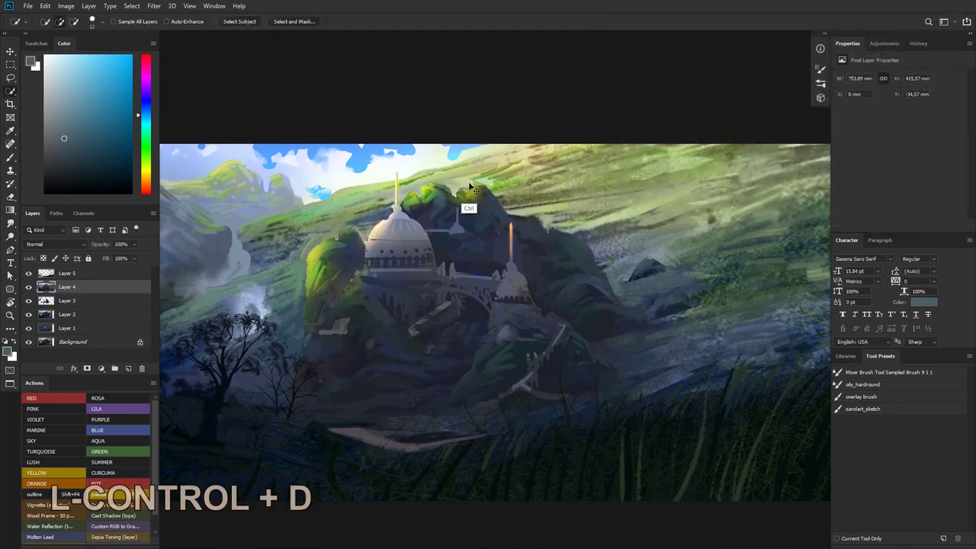
Compare the painting with Layers 4 and 5 hidden and shown, and return to the Brush tool
{"action": "left_click_drag", "start_coordinate": [485, 126], "coordinate": [433, 164]}
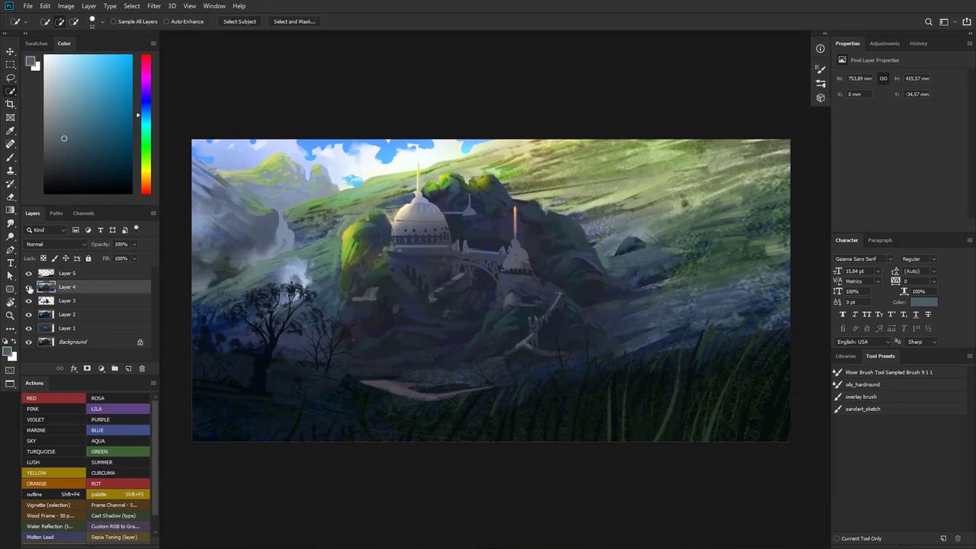
{"action": "mouse_move", "coordinate": [29, 286]}
{"action": "left_mouse_down"}
{"action": "mouse_move", "coordinate": [29, 275]}
{"action": "mouse_move", "coordinate": [29, 288]}
{"action": "left_mouse_up"}
{"action": "left_click_drag", "start_coordinate": [28, 286], "coordinate": [29, 277]}
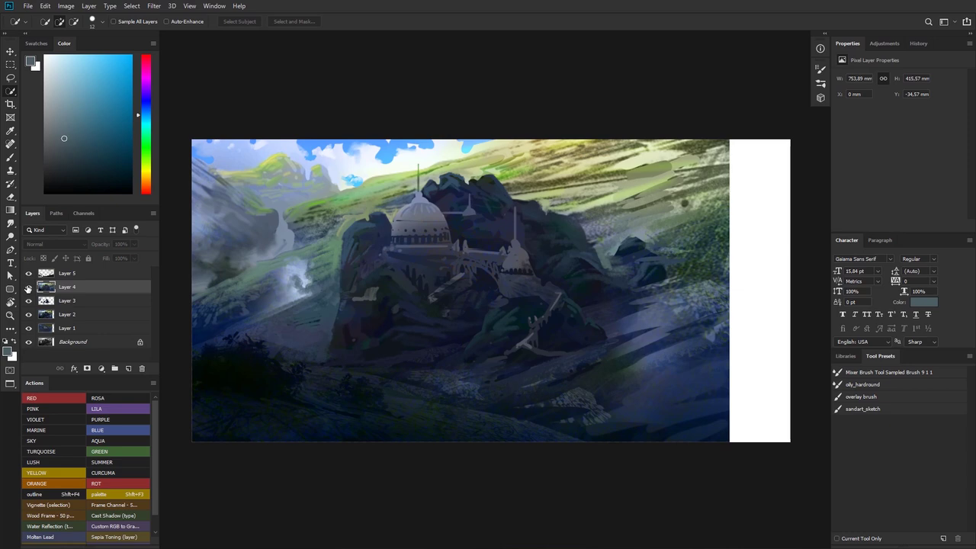
{"action": "left_click", "coordinate": [28, 287]}
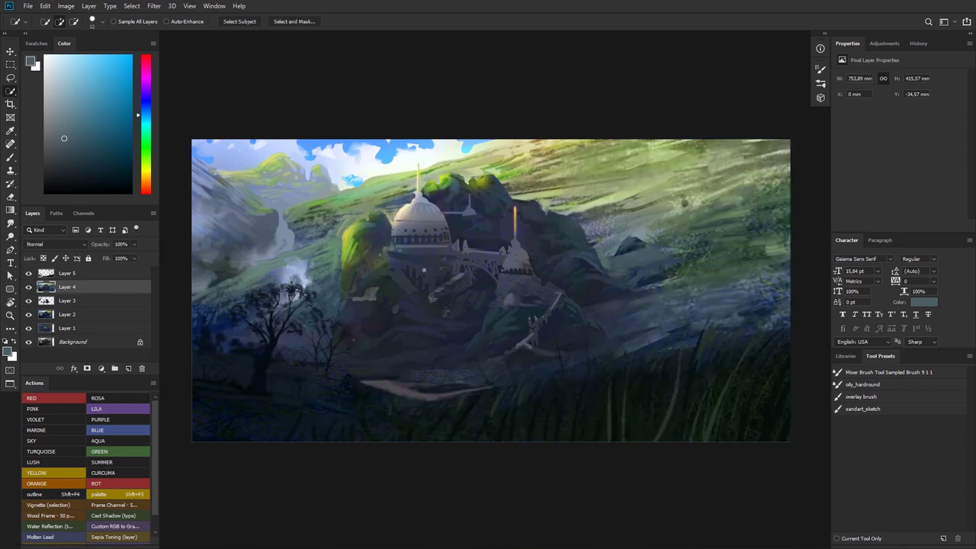
{"action": "key", "text": "b"}
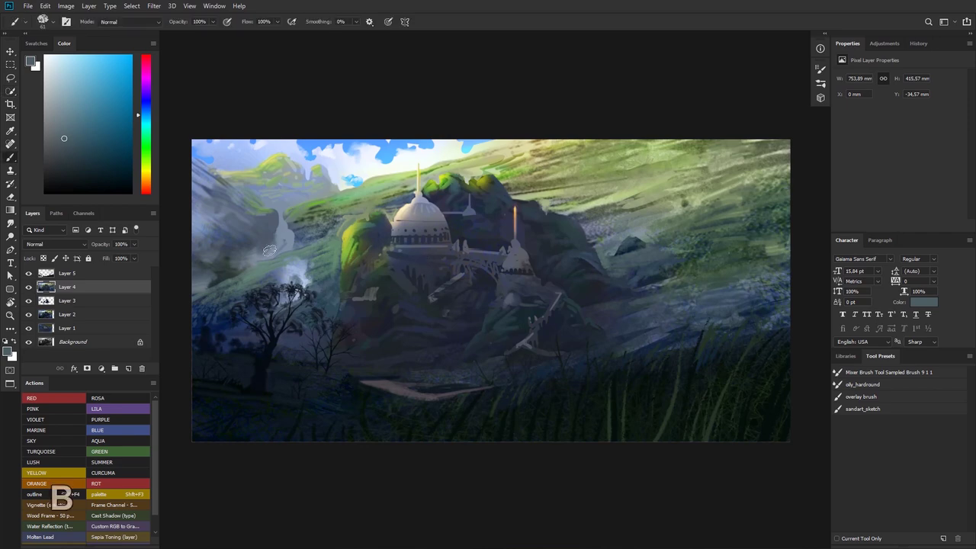
{"action": "left_click_drag", "start_coordinate": [29, 274], "coordinate": [30, 287]}
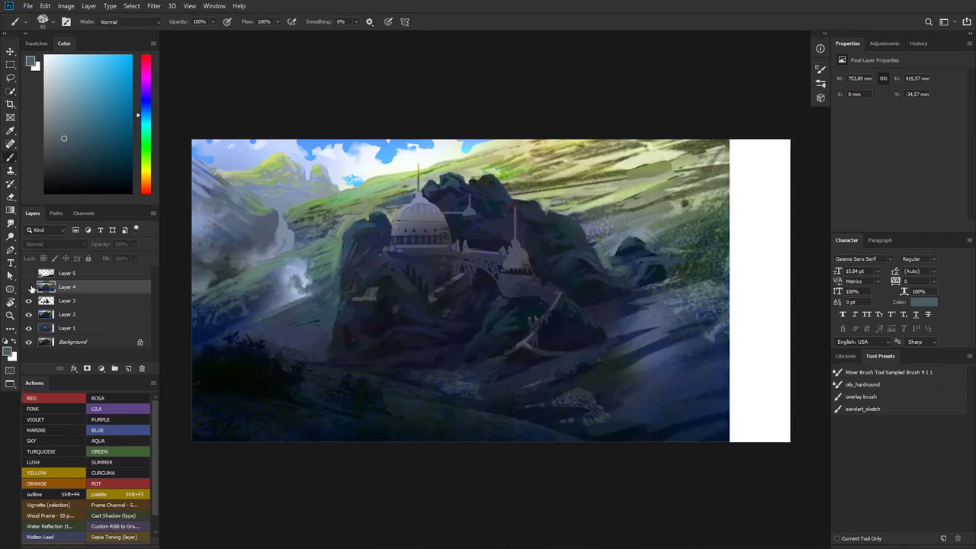
{"action": "left_click", "coordinate": [343, 245], "text": "ctrl"}
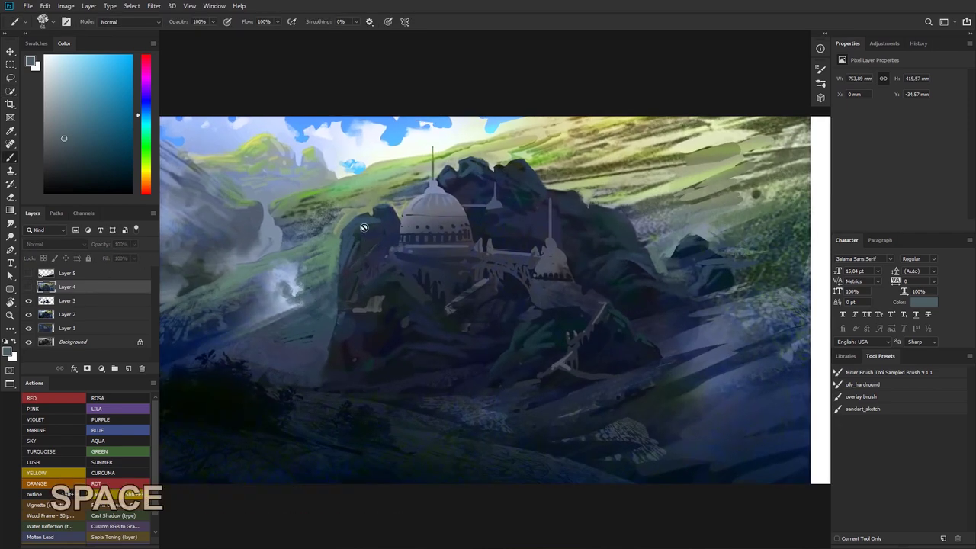
{"action": "left_click_drag", "start_coordinate": [423, 233], "coordinate": [400, 250]}
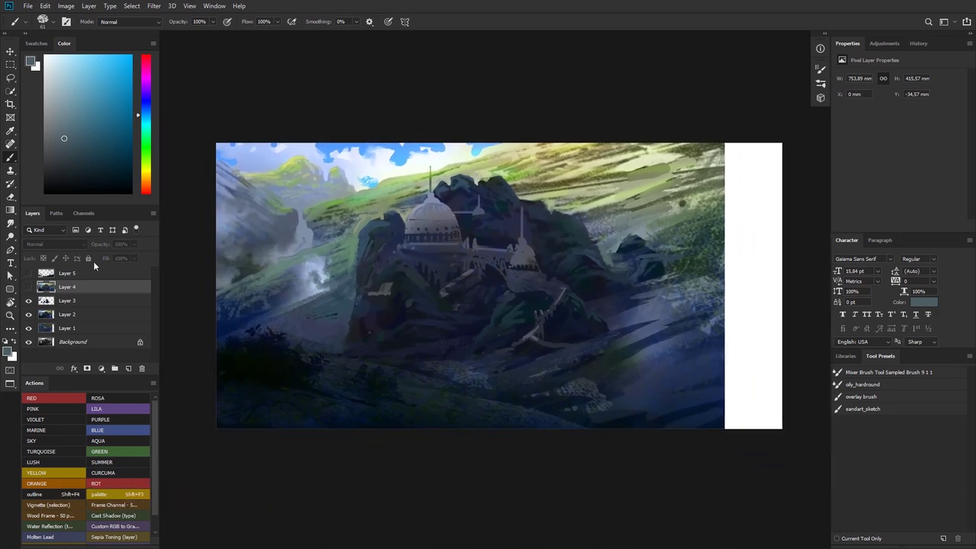
{"action": "left_click", "coordinate": [29, 286]}
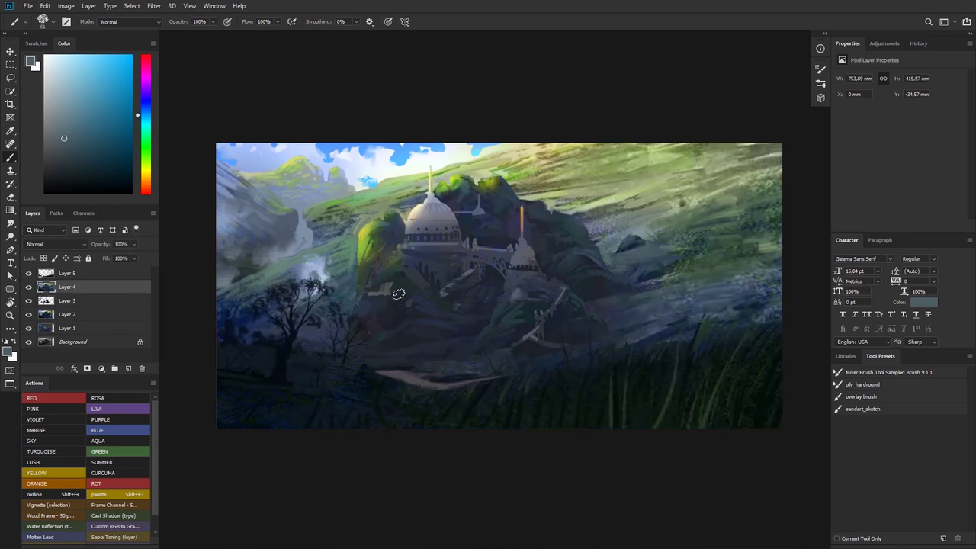
{"action": "key", "text": "ctrl+space"}
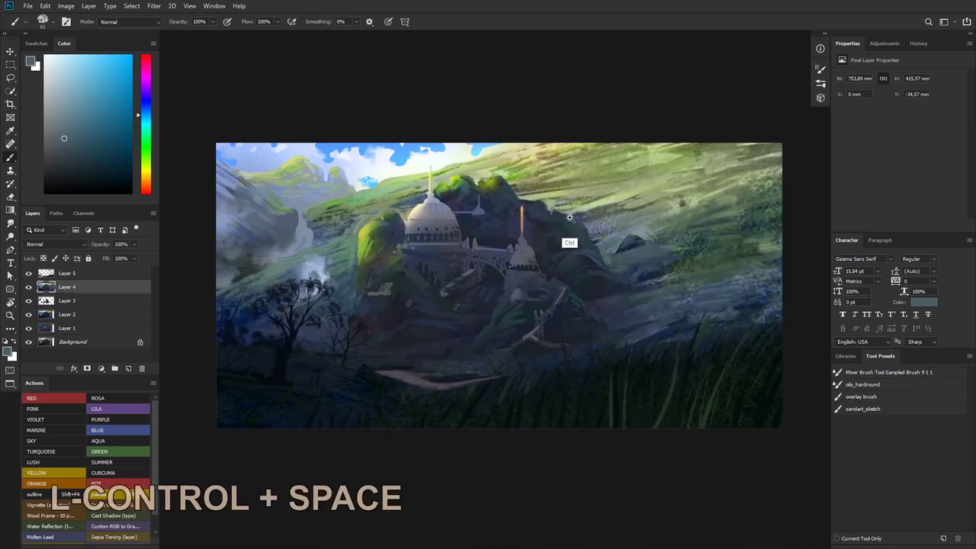
{"action": "left_click_drag", "start_coordinate": [562, 214], "coordinate": [575, 208]}
{"action": "key", "text": "b"}
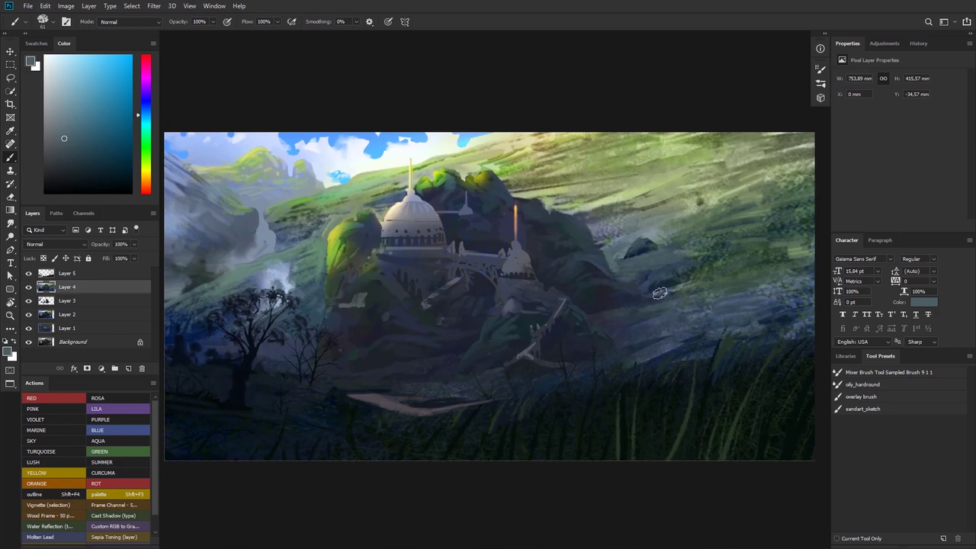
{"action": "key", "text": "ctrl+space"}
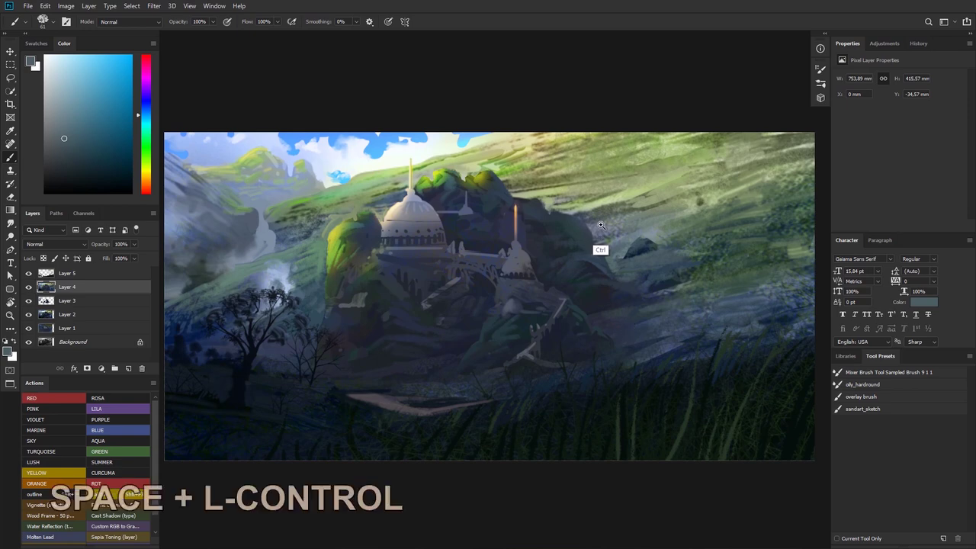
{"action": "left_click_drag", "start_coordinate": [598, 244], "coordinate": [612, 224]}
{"action": "key", "text": "space"}
{"action": "key", "text": "ctrl+space"}
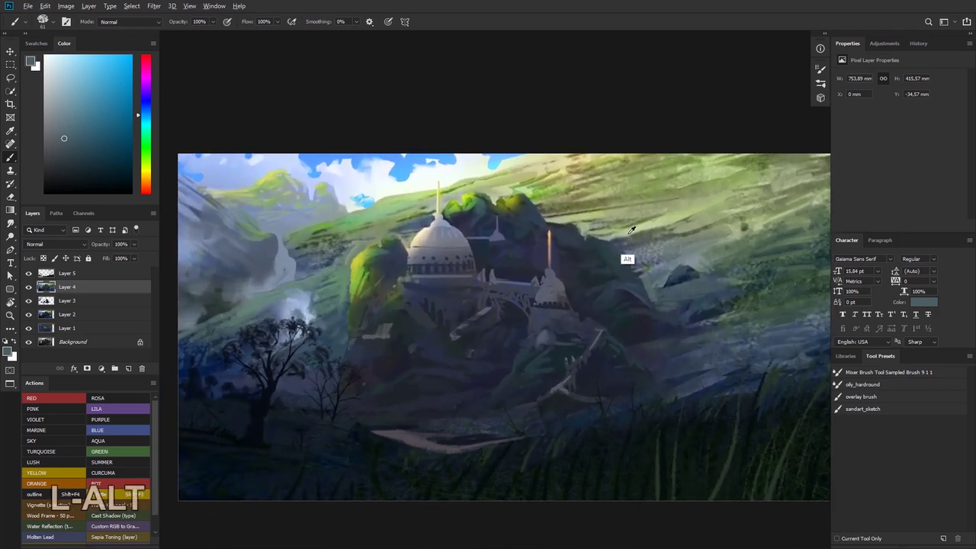
Blend sampled pale greens into the grassy slope just behind the temple hill's ridge with the 61 px textured brush
{"action": "left_click", "coordinate": [639, 235], "text": "alt"}
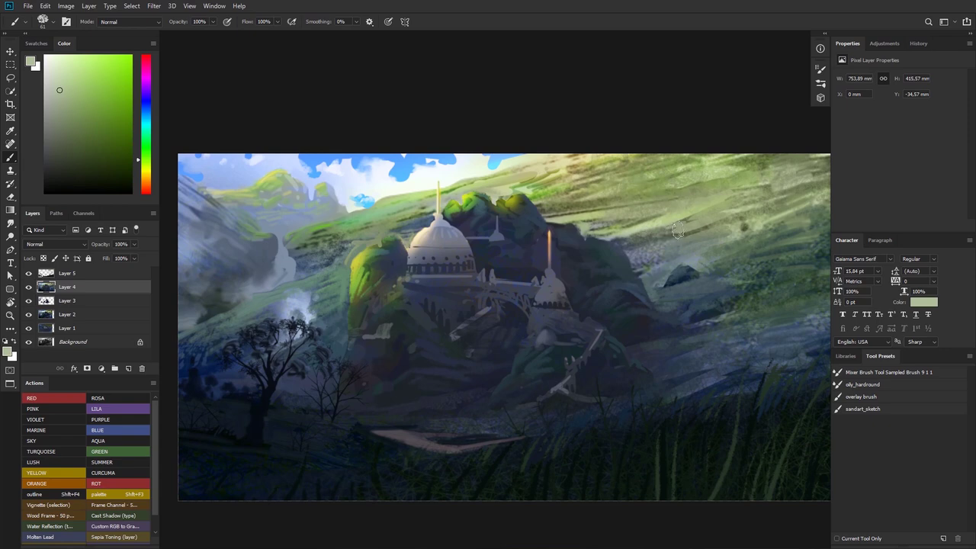
{"action": "left_click_drag", "start_coordinate": [627, 240], "coordinate": [498, 220]}
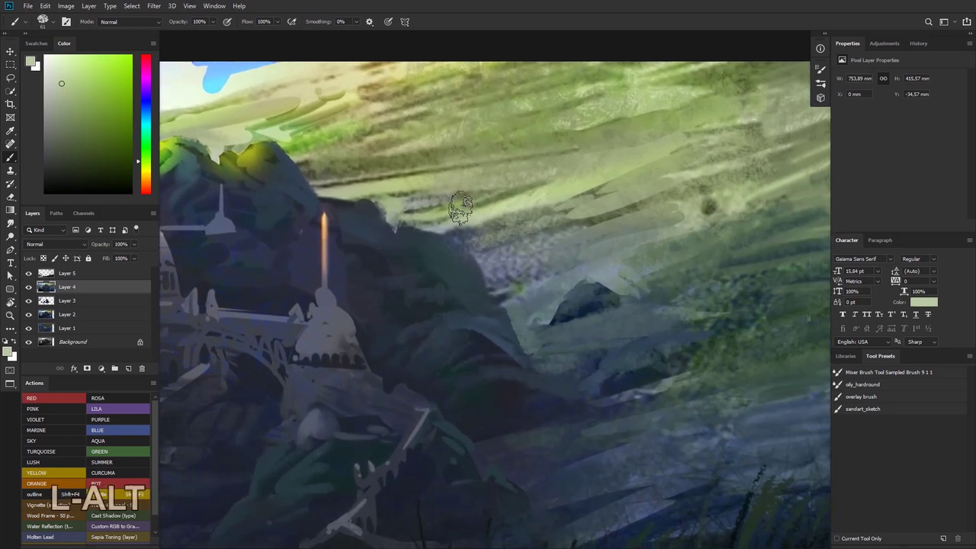
{"action": "left_click", "coordinate": [455, 203], "text": "alt"}
{"action": "right_click", "coordinate": [500, 226]}
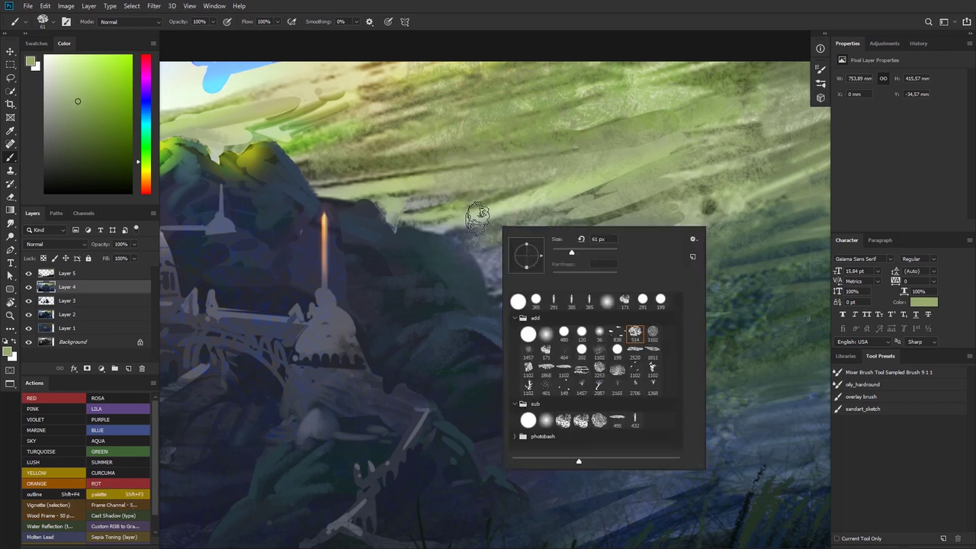
{"action": "left_click", "coordinate": [448, 217]}
{"action": "left_click", "coordinate": [469, 217], "text": "alt"}
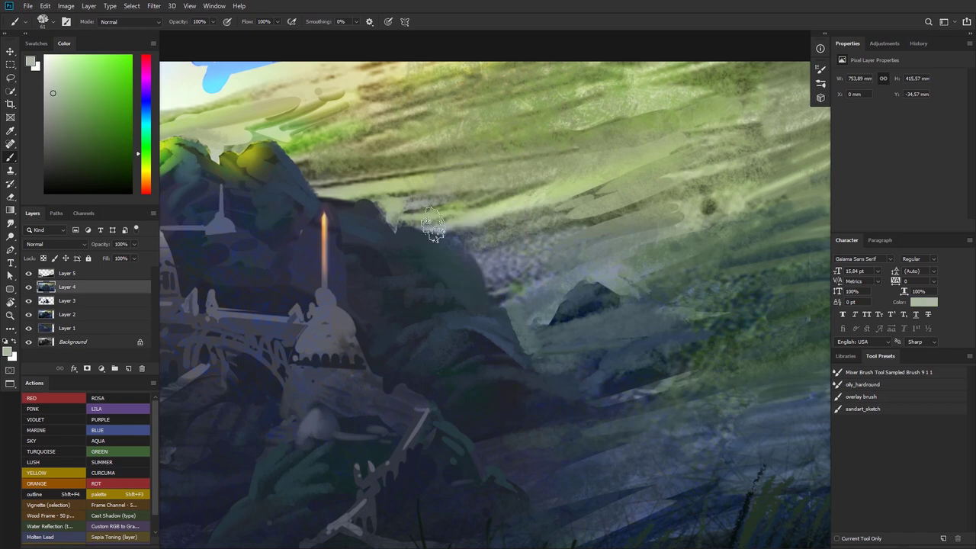
Reduce the textured brush to 12 px and retouch the hill's ridge outline and peak notch with pale colours sampled from the slope
{"action": "right_click", "coordinate": [472, 219]}
{"action": "left_click", "coordinate": [523, 243]}
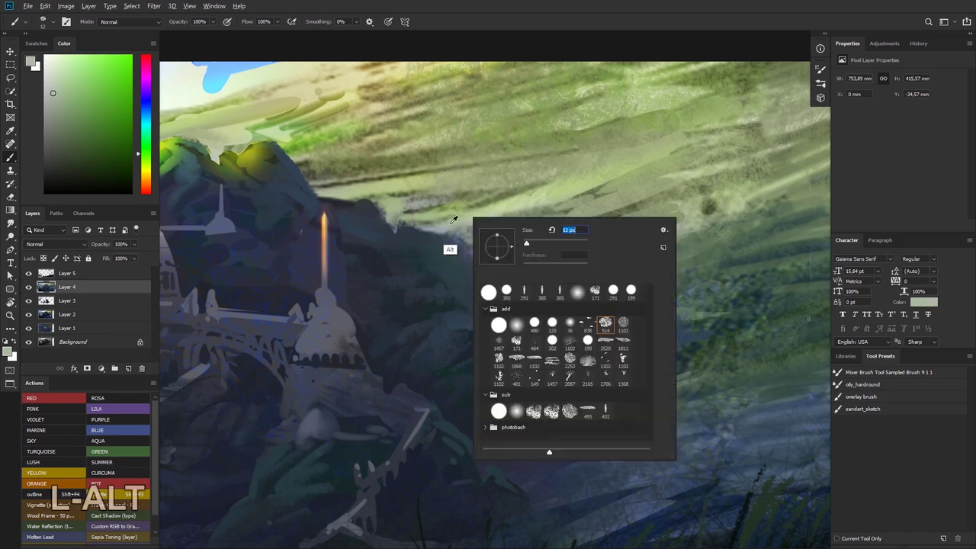
{"action": "left_click", "coordinate": [444, 225], "text": "alt"}
{"action": "mouse_move", "coordinate": [391, 188]}
{"action": "left_mouse_down"}
{"action": "mouse_move", "coordinate": [361, 200]}
{"action": "mouse_move", "coordinate": [477, 225]}
{"action": "left_mouse_up"}
{"action": "left_click_drag", "start_coordinate": [439, 189], "coordinate": [481, 187]}
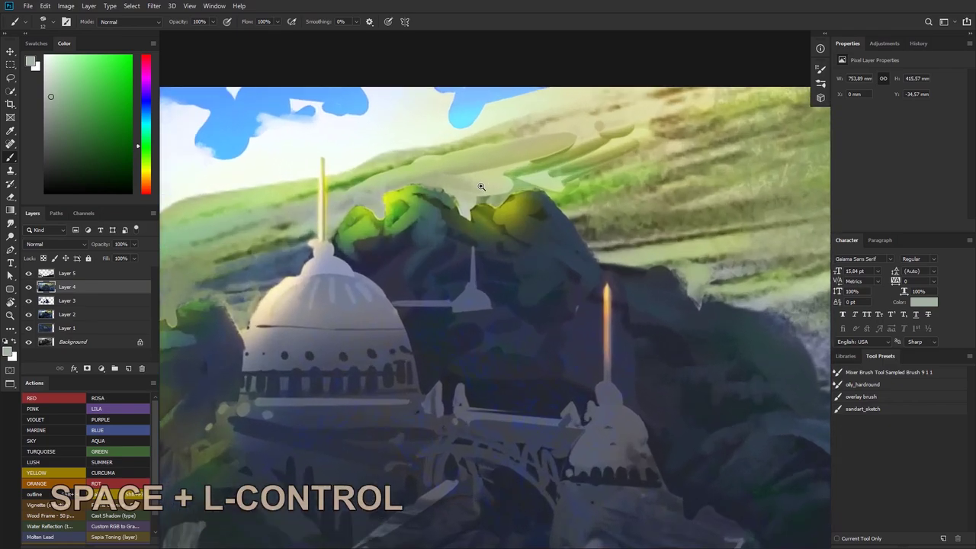
{"action": "left_click", "coordinate": [490, 205], "text": "alt"}
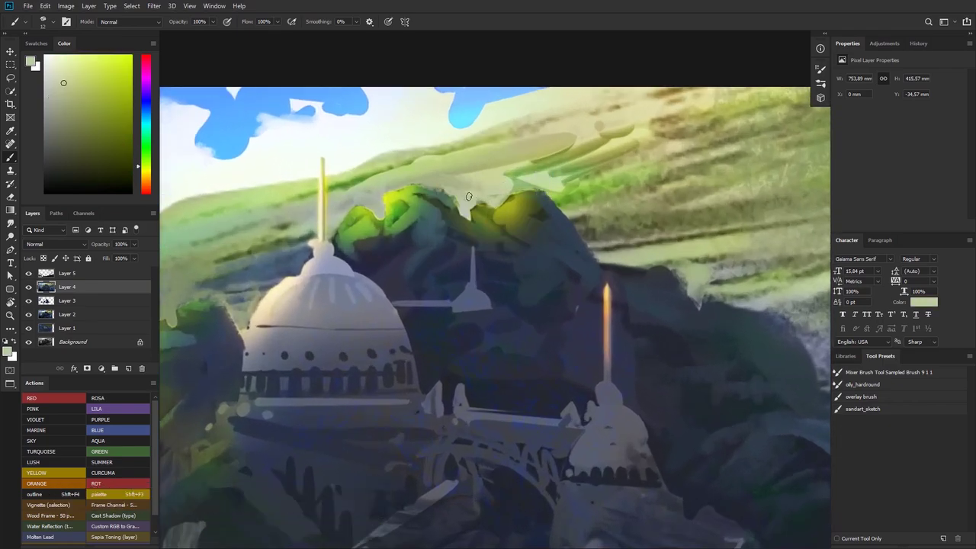
{"action": "mouse_move", "coordinate": [482, 182]}
{"action": "left_mouse_down"}
{"action": "mouse_move", "coordinate": [425, 232]}
{"action": "mouse_move", "coordinate": [437, 255]}
{"action": "left_mouse_up"}
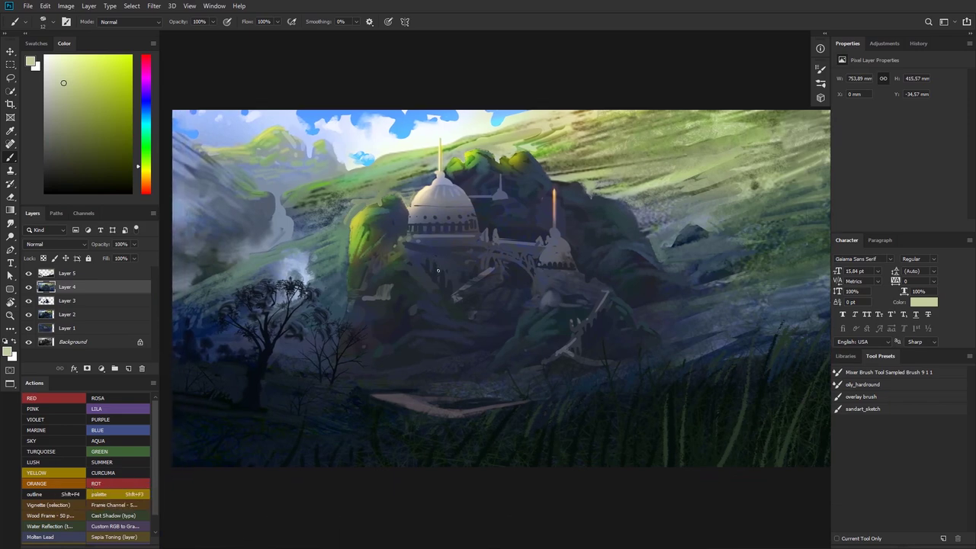
Paint sampled muted teal-green strokes over the shaded parts of the mossy rock beside the large dome
{"action": "left_click_drag", "start_coordinate": [385, 206], "coordinate": [404, 229]}
{"action": "left_click", "coordinate": [366, 214], "text": "alt"}
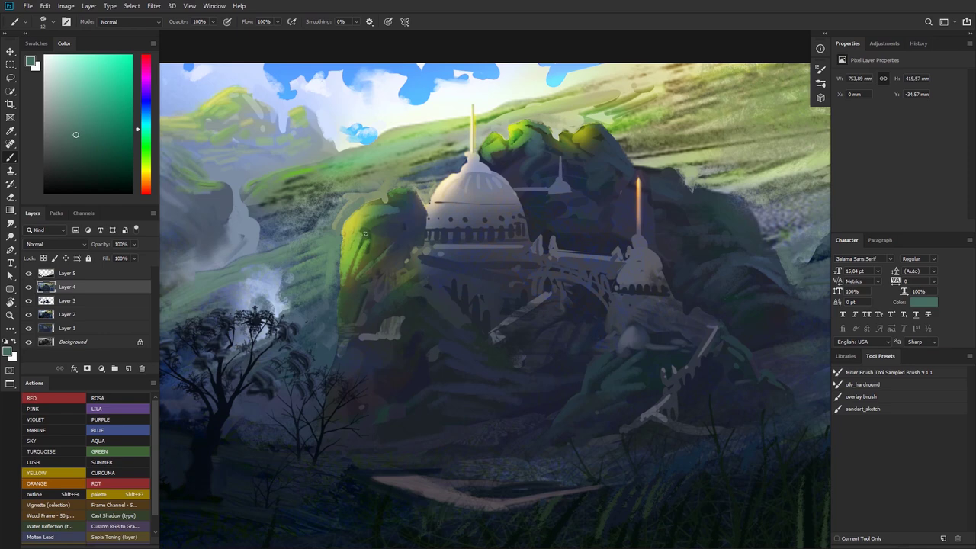
{"action": "left_click_drag", "start_coordinate": [361, 166], "coordinate": [432, 227]}
{"action": "left_click", "coordinate": [432, 227], "text": "alt"}
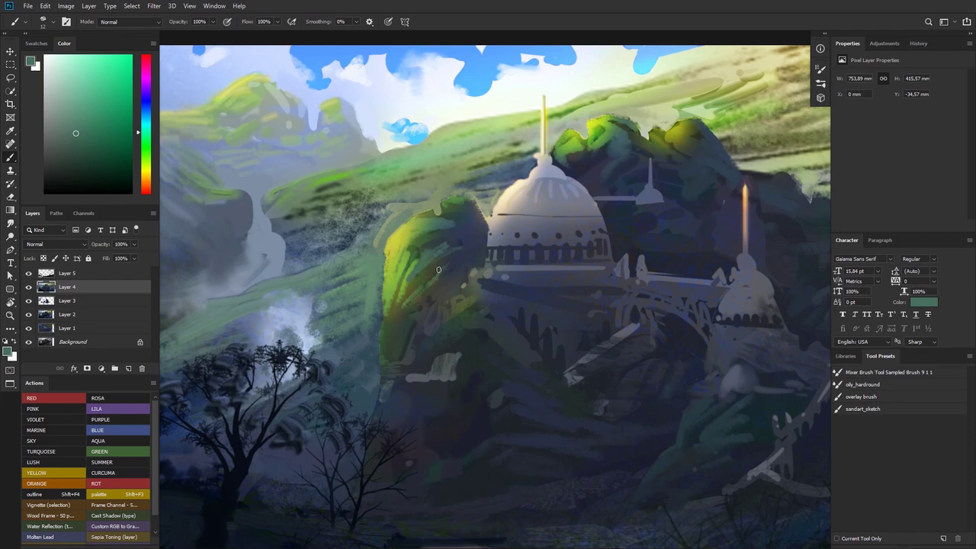
{"action": "left_click_drag", "start_coordinate": [463, 227], "coordinate": [424, 237]}
{"action": "left_click_drag", "start_coordinate": [582, 163], "coordinate": [509, 217]}
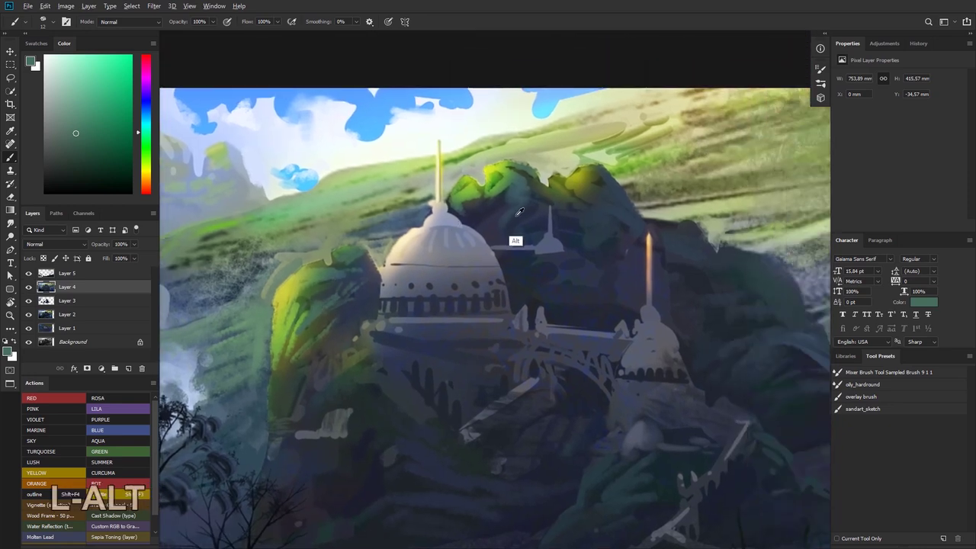
Paint rock form on the shaded face of the peaks behind the large dome with sampled dark blue and teal
{"action": "left_click", "coordinate": [511, 219], "text": "alt"}
{"action": "left_click", "coordinate": [507, 204], "text": "alt"}
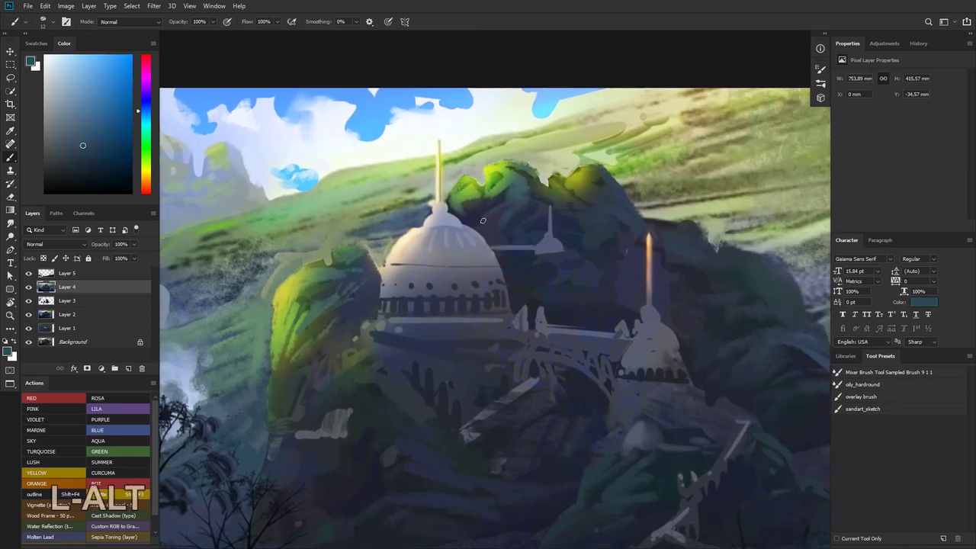
{"action": "left_click", "coordinate": [517, 212], "text": "alt"}
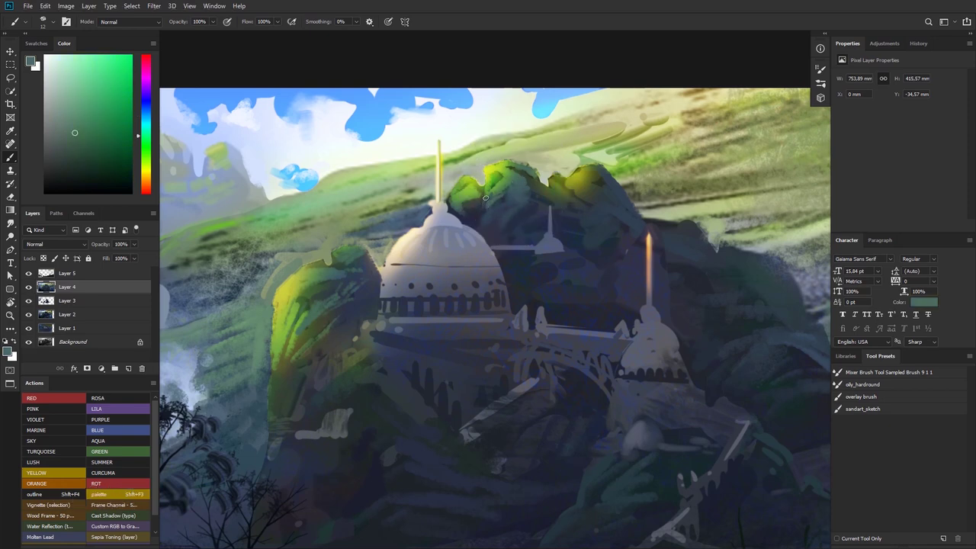
{"action": "mouse_move", "coordinate": [503, 191]}
{"action": "left_mouse_down"}
{"action": "mouse_move", "coordinate": [470, 199]}
{"action": "mouse_move", "coordinate": [518, 194]}
{"action": "left_mouse_up"}
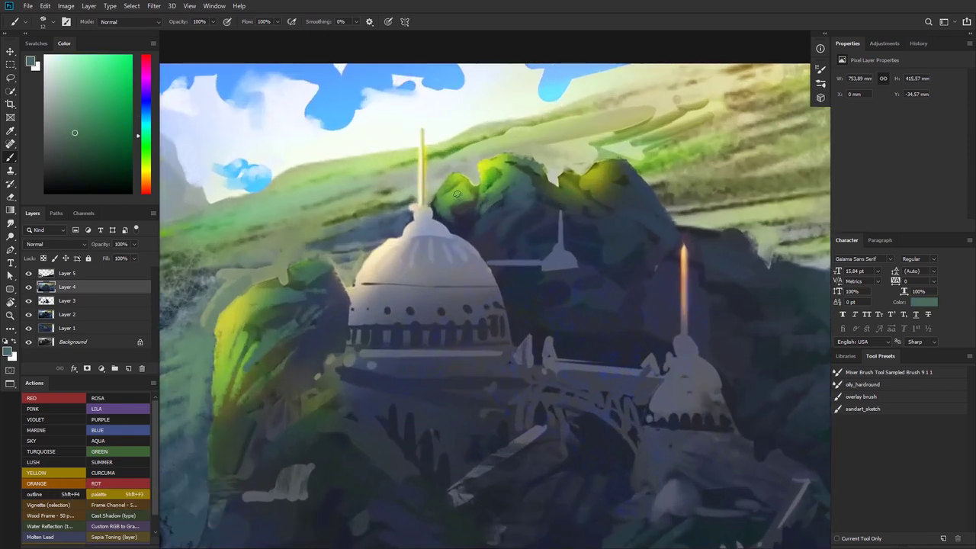
Paint sampled bright green light and shading on the small peak beside the large dome's spire
{"action": "left_click", "coordinate": [456, 221], "text": "alt"}
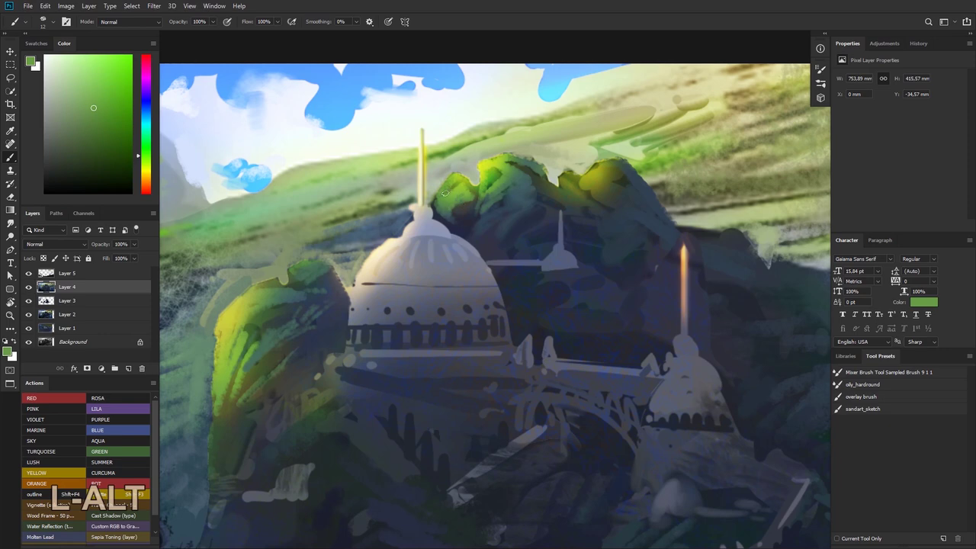
{"action": "left_click", "coordinate": [453, 180], "text": "alt"}
{"action": "left_click_drag", "start_coordinate": [469, 195], "coordinate": [495, 164]}
{"action": "left_click", "coordinate": [455, 203], "text": "alt"}
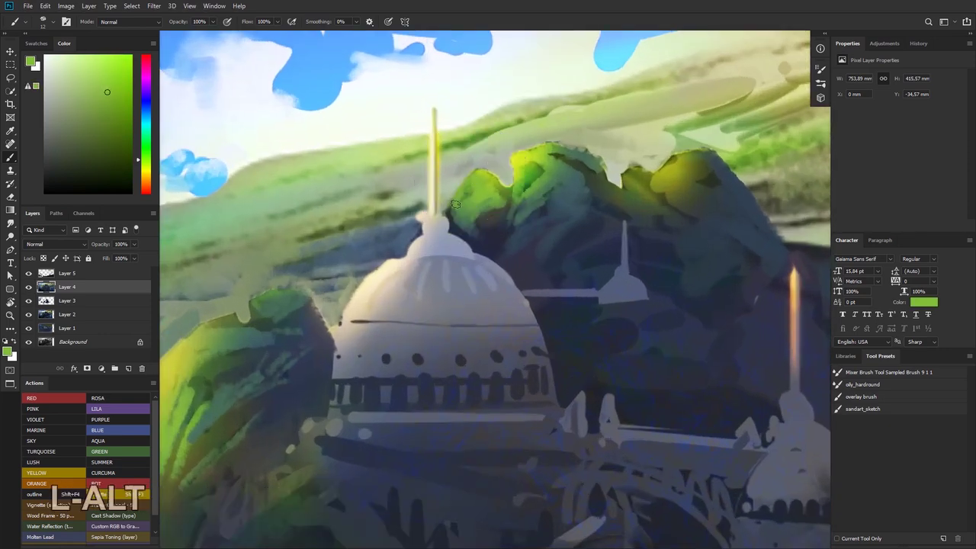
{"action": "mouse_move", "coordinate": [451, 202]}
{"action": "left_mouse_down"}
{"action": "mouse_move", "coordinate": [435, 226]}
{"action": "mouse_move", "coordinate": [453, 224]}
{"action": "left_mouse_up"}
Extend the sunlit patch down the yellow-lit peak behind the small tower with sampled olive strokes
{"action": "left_click_drag", "start_coordinate": [572, 206], "coordinate": [584, 218]}
{"action": "left_click", "coordinate": [579, 221], "text": "alt"}
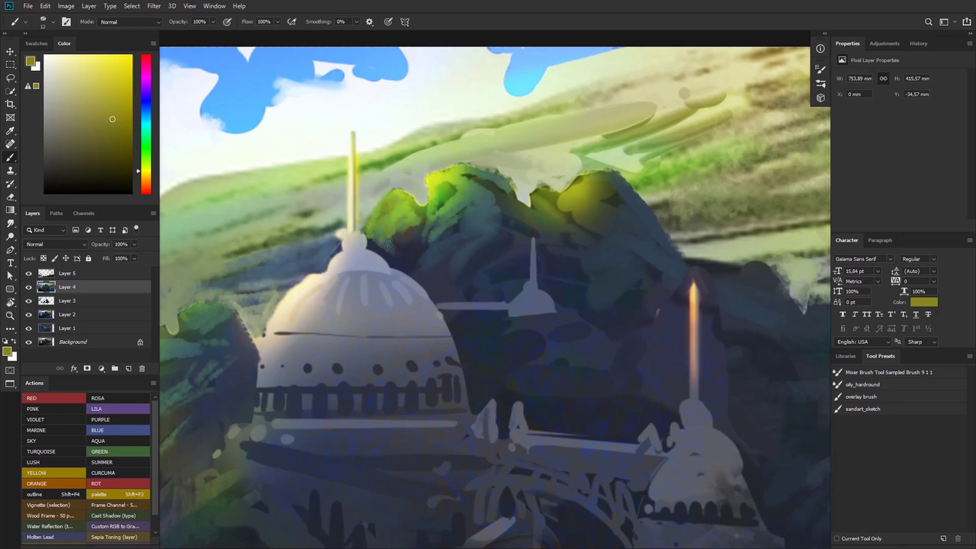
{"action": "left_click_drag", "start_coordinate": [420, 235], "coordinate": [438, 252]}
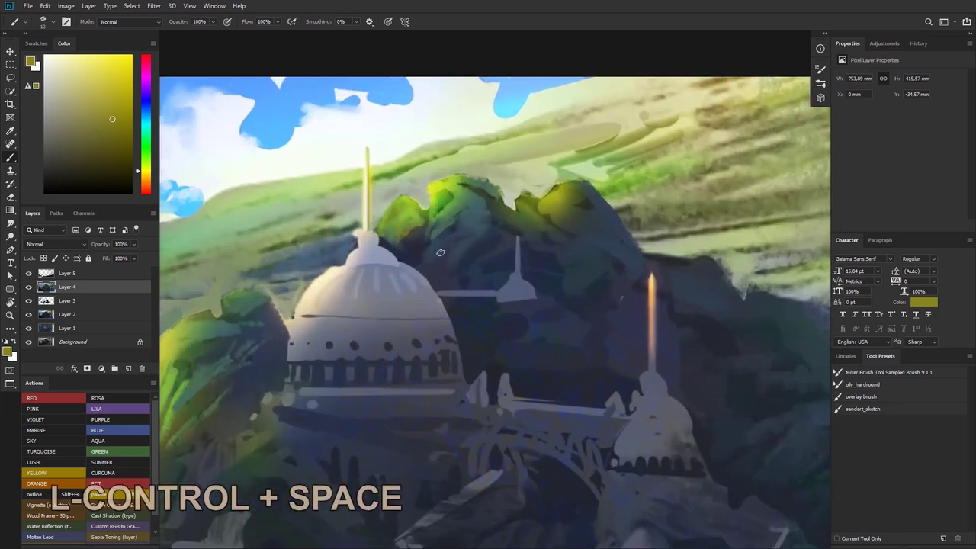
{"action": "left_click", "coordinate": [565, 219], "text": "alt"}
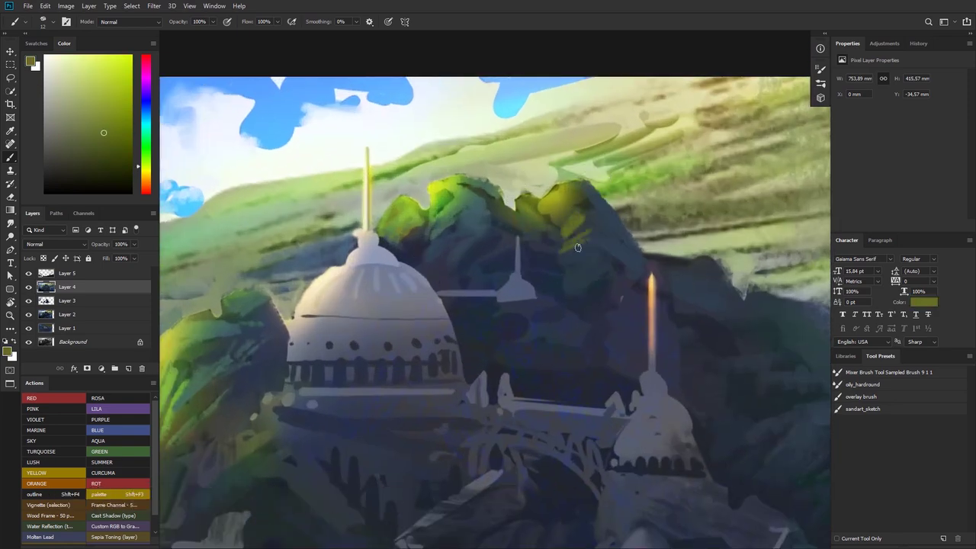
Enlarge the textured brush to 48 px and blend the yellow-lit peak's olive patch into its dark blue shadow
{"action": "right_click", "coordinate": [591, 225]}
{"action": "left_click", "coordinate": [654, 253]}
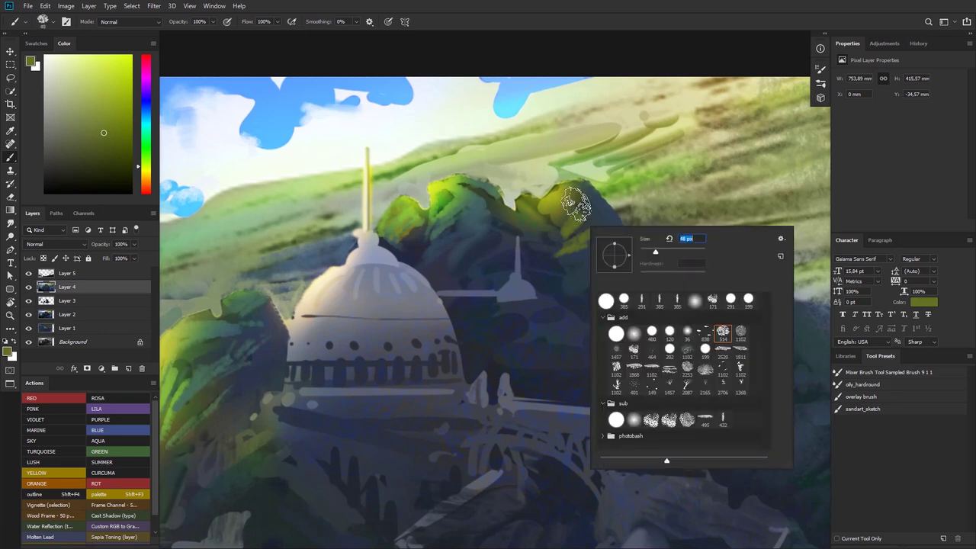
{"action": "key", "text": "Return"}
{"action": "mouse_move", "coordinate": [584, 218]}
{"action": "left_mouse_down"}
{"action": "mouse_move", "coordinate": [534, 228]}
{"action": "mouse_move", "coordinate": [553, 236]}
{"action": "mouse_move", "coordinate": [545, 264]}
{"action": "mouse_move", "coordinate": [587, 270]}
{"action": "mouse_move", "coordinate": [551, 282]}
{"action": "mouse_move", "coordinate": [556, 251]}
{"action": "mouse_move", "coordinate": [540, 230]}
{"action": "left_mouse_up"}
{"action": "left_click_drag", "start_coordinate": [451, 255], "coordinate": [593, 270]}
{"action": "left_click", "coordinate": [605, 290], "text": "alt"}
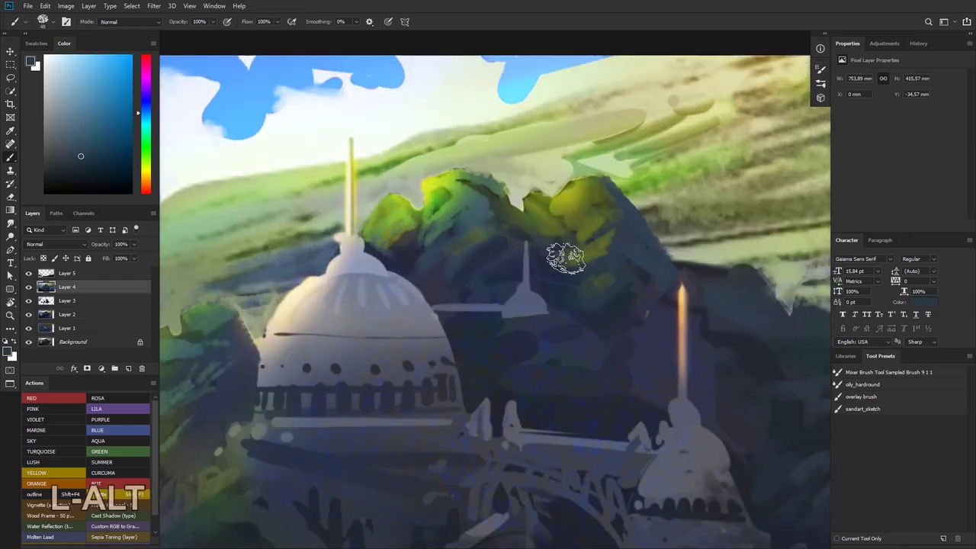